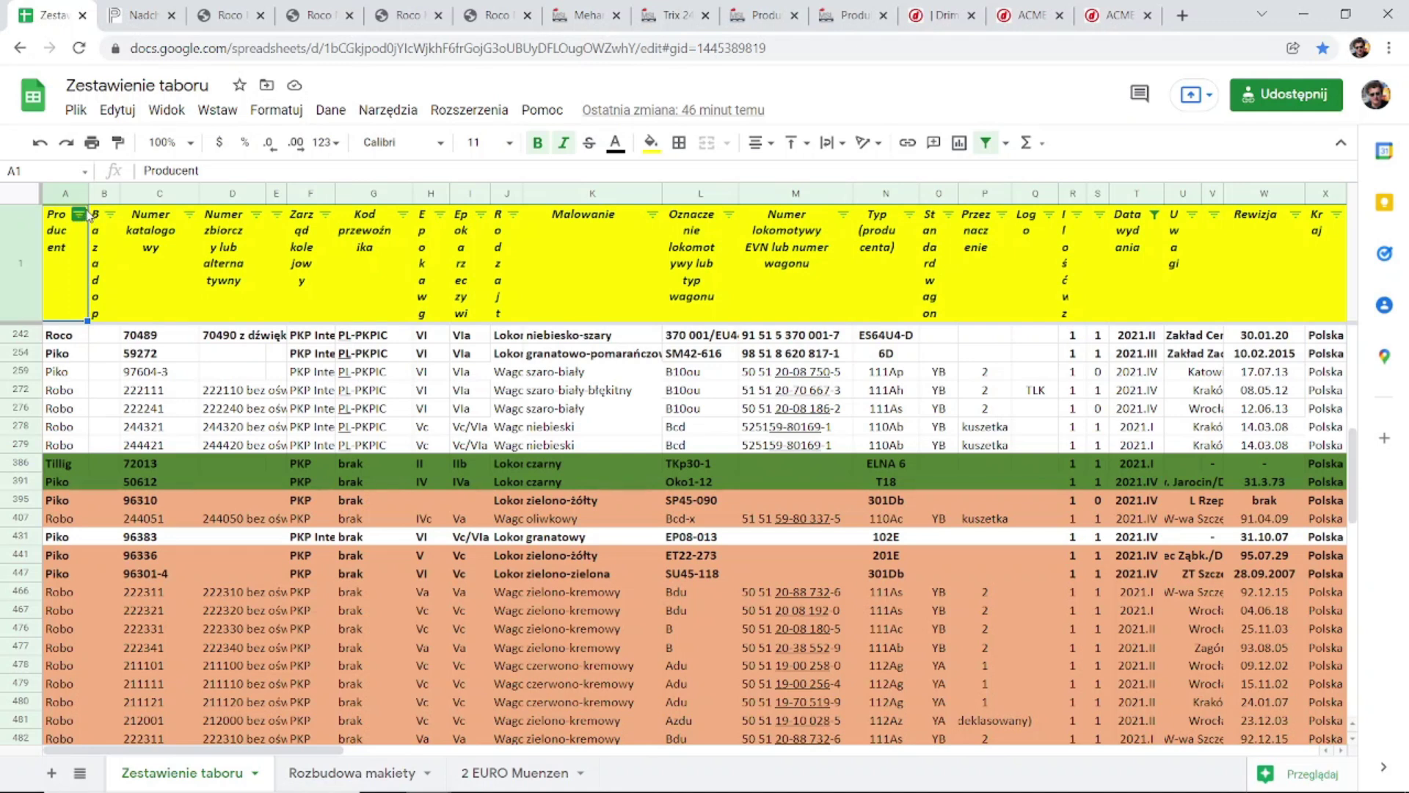
Filter the Producent column by value so that only ACME models are shown.
click(79, 215)
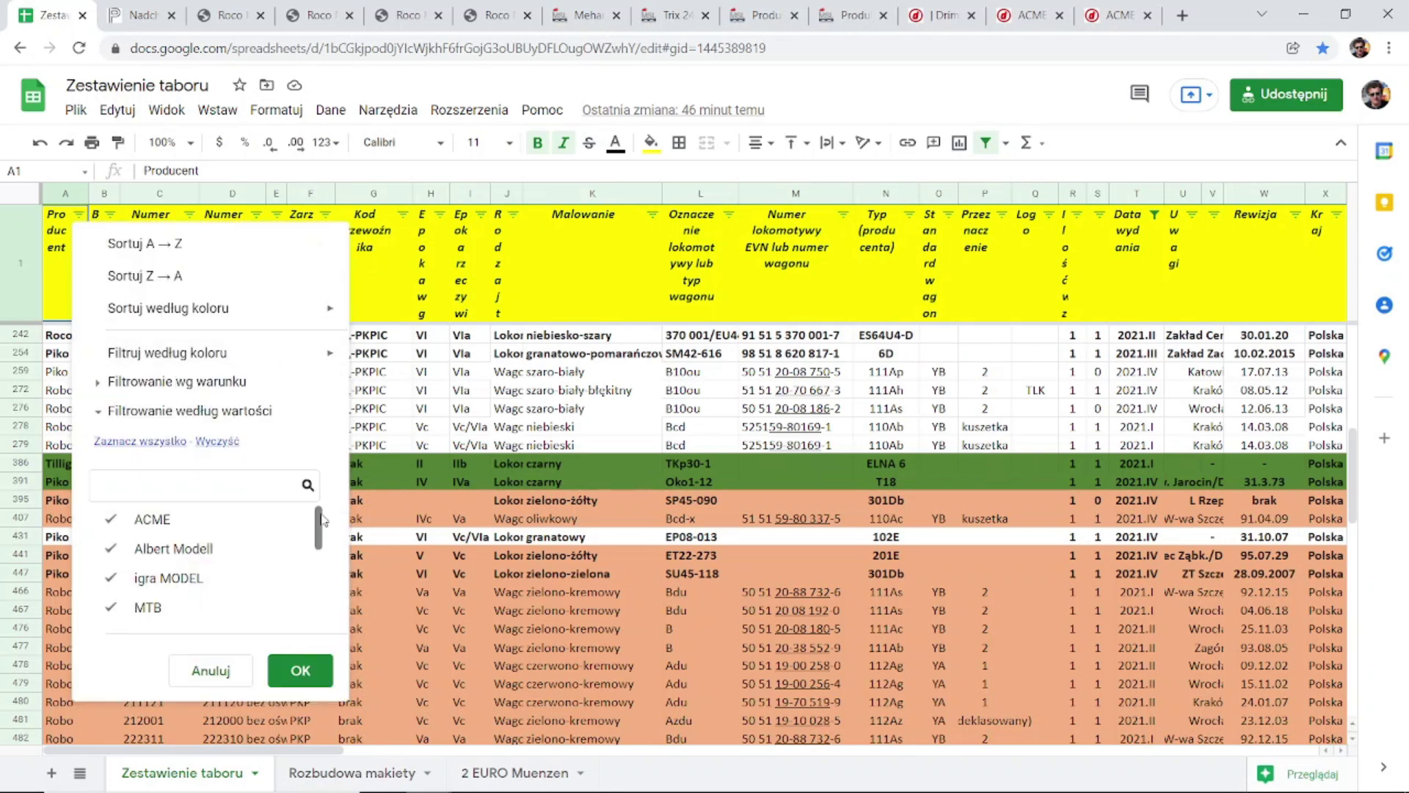
mouse_move(323, 520)
mouse_down()
mouse_move(323, 609)
mouse_move(333, 503)
mouse_up()
click(232, 445)
click(184, 521)
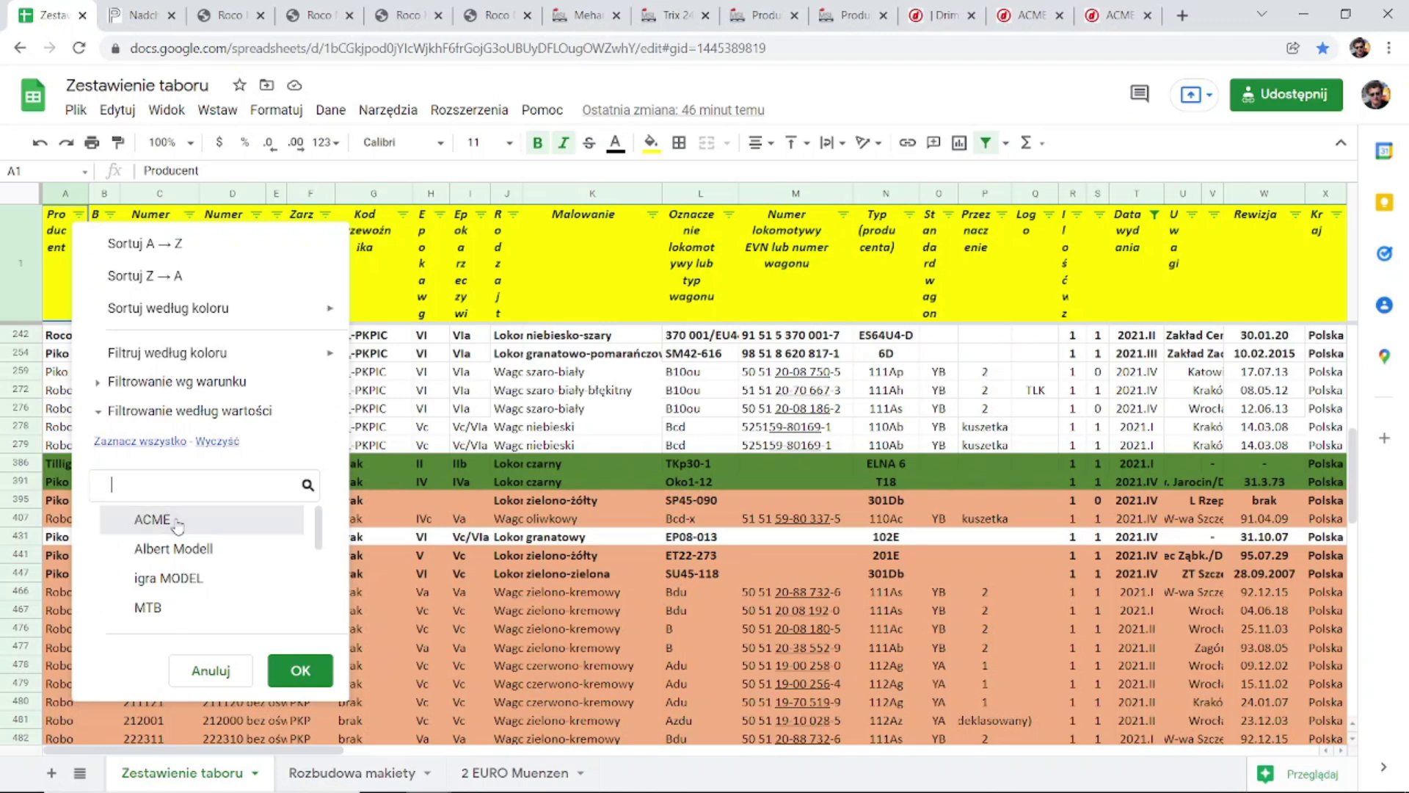
click(300, 670)
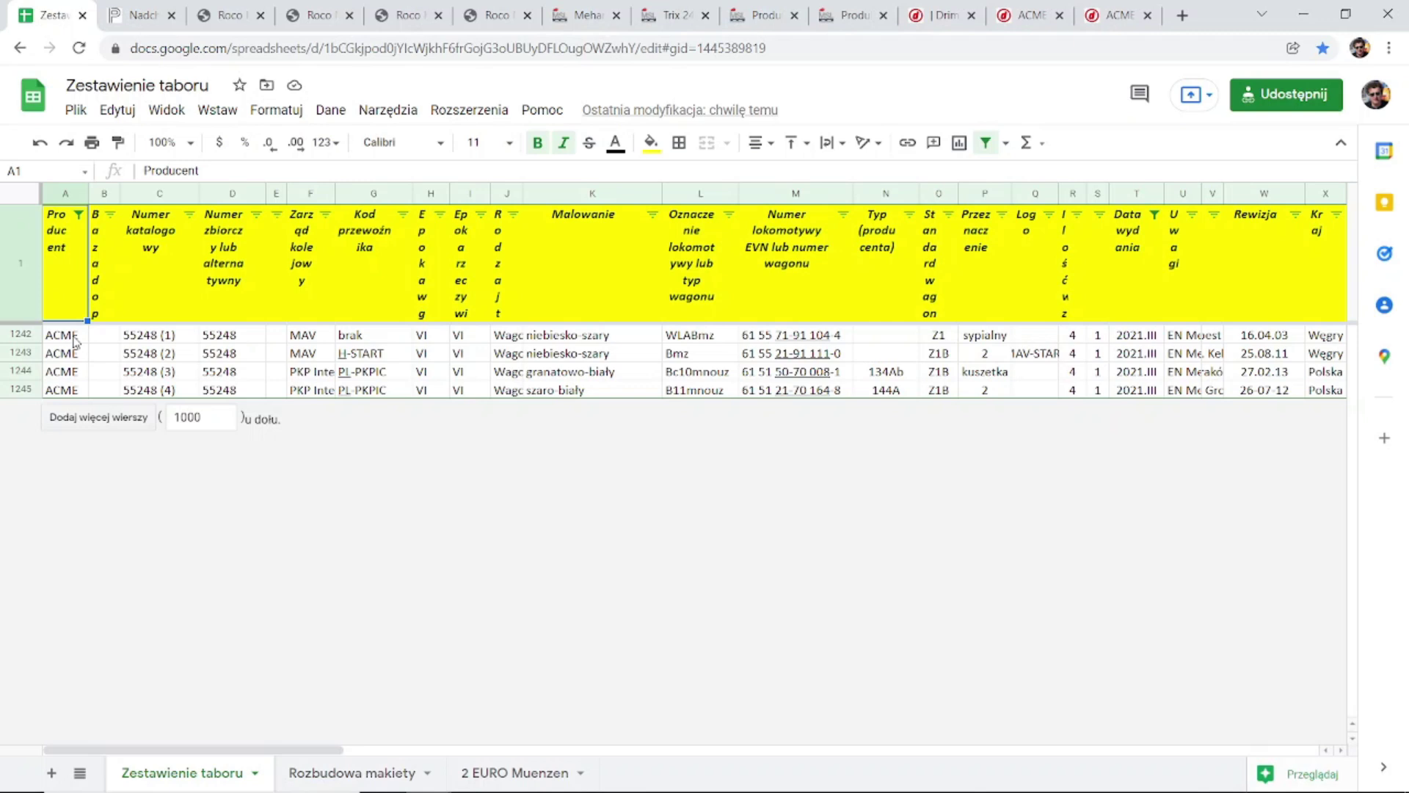
Examine the ACME wagon rows, including the manufacturer type of wagons 55248 (3) and 55248 (4).
click(74, 341)
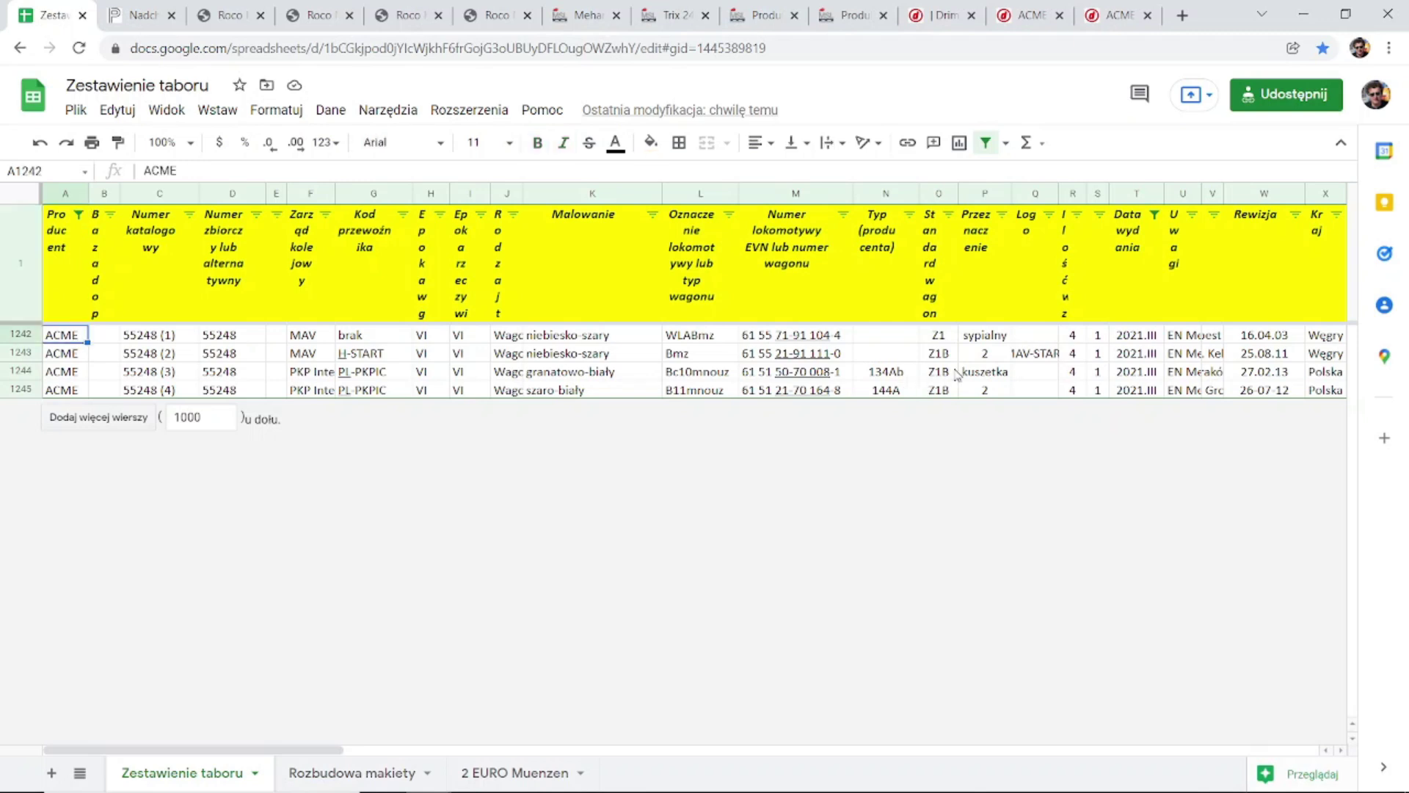
click(885, 375)
click(890, 393)
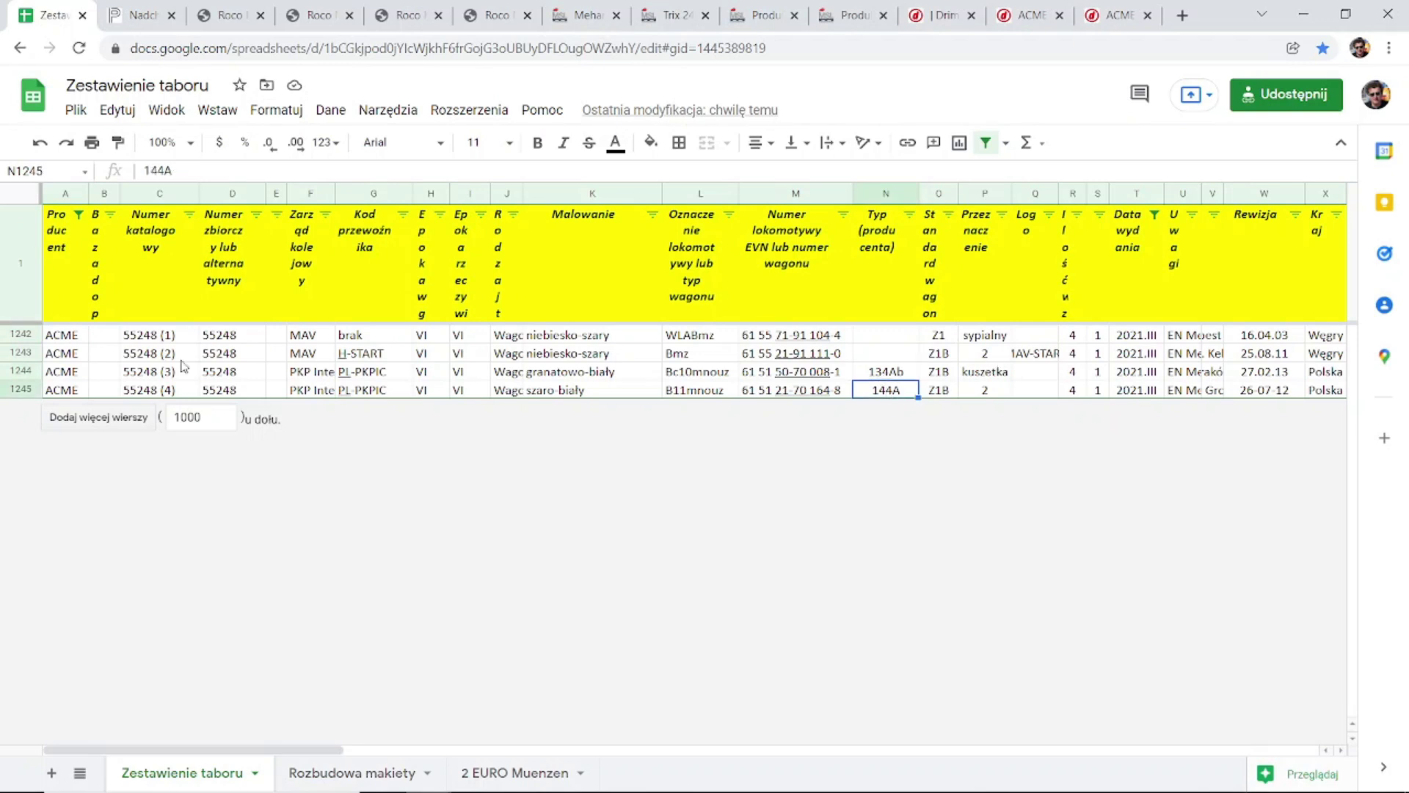
click(71, 376)
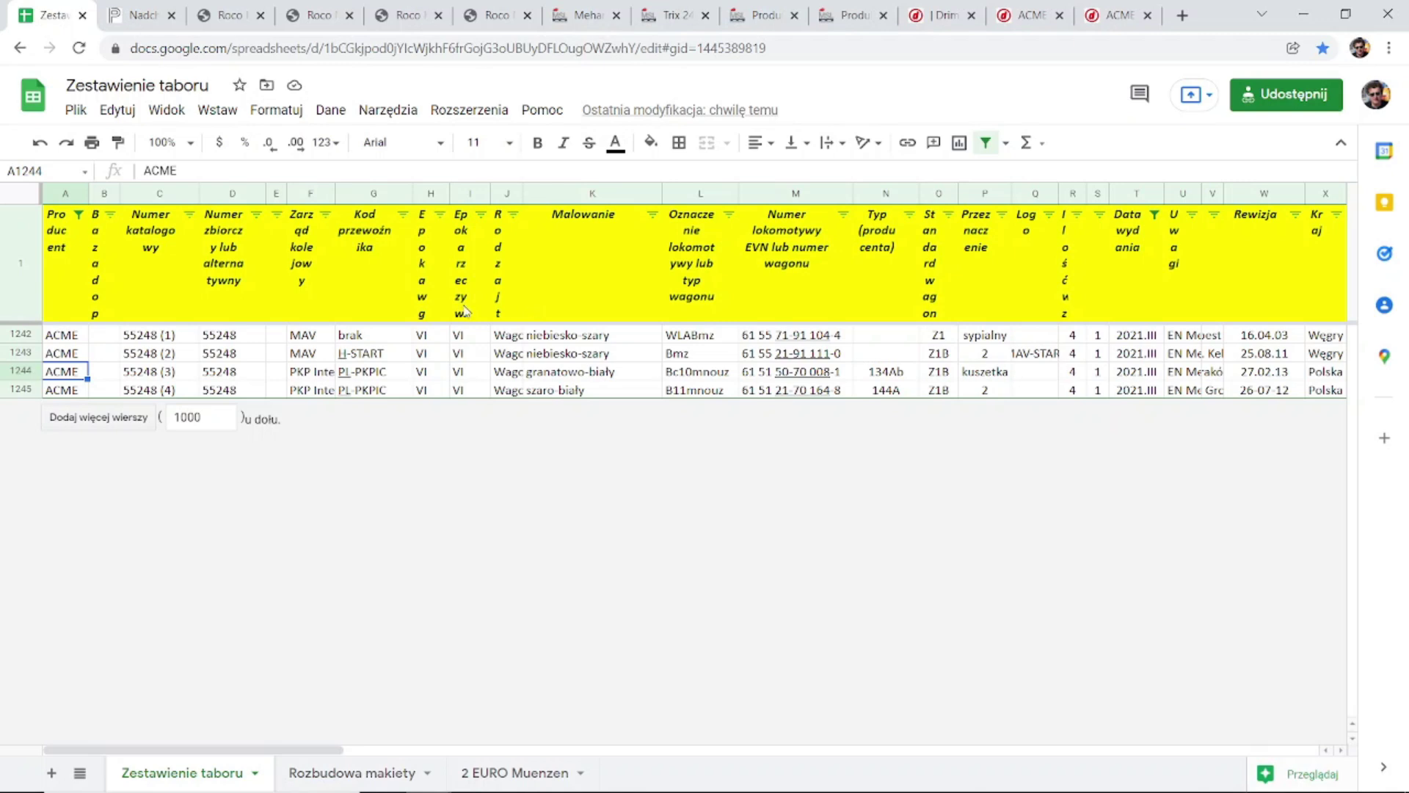
Look through the drim.pl ACME pages, placing the TRAXX DC3 "LOTOS" page ahead of the 163-044-1 Marysia page.
click(937, 25)
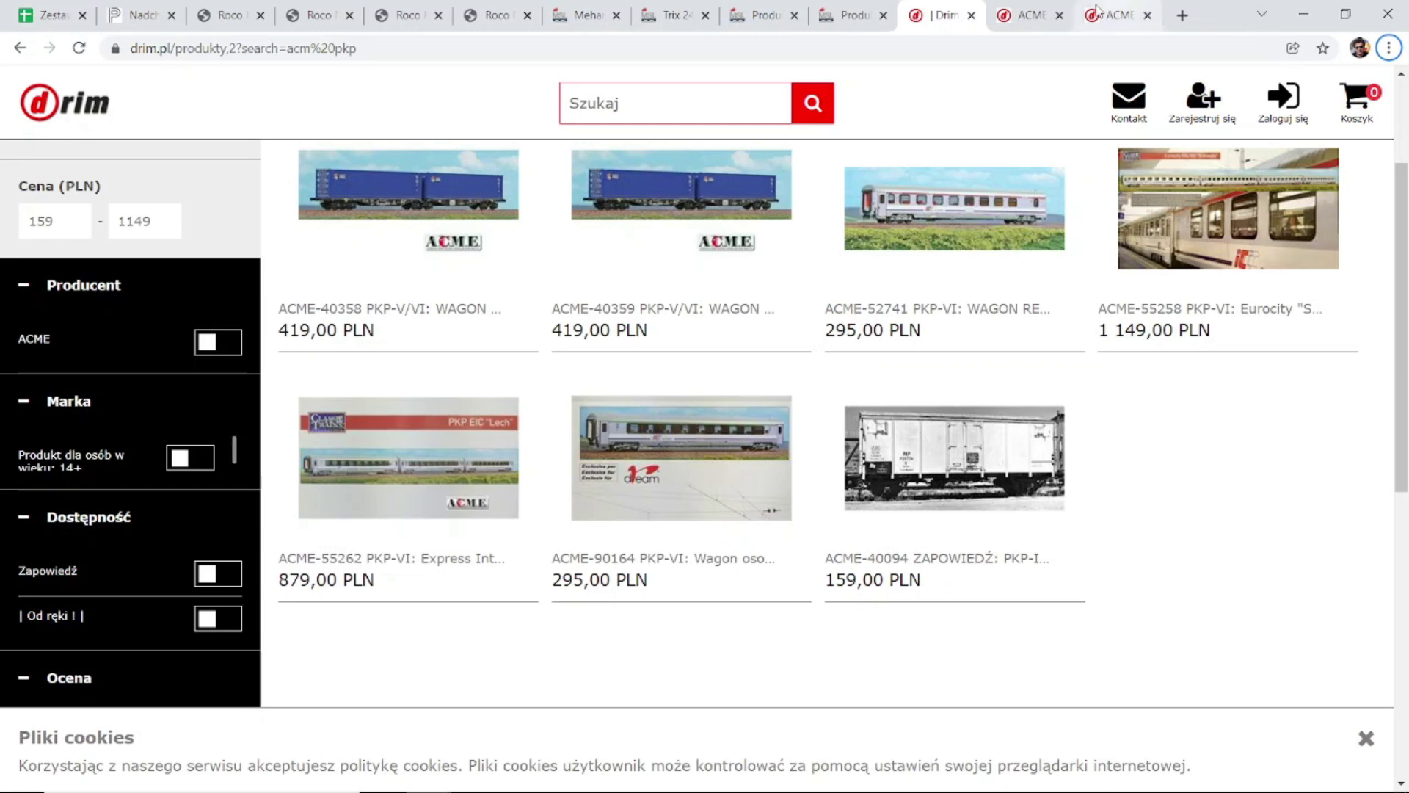
click(1023, 18)
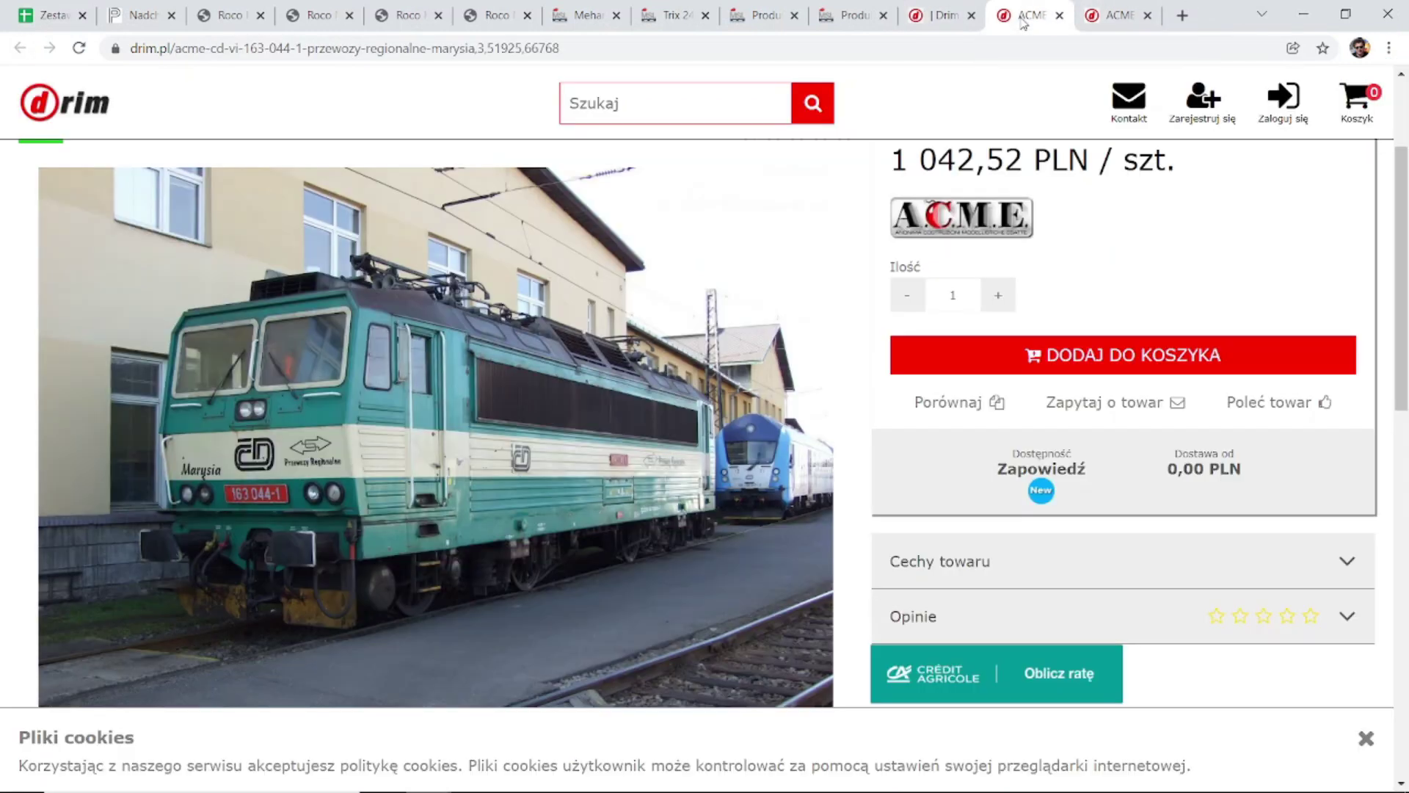
drag(1119, 16, 1028, 16)
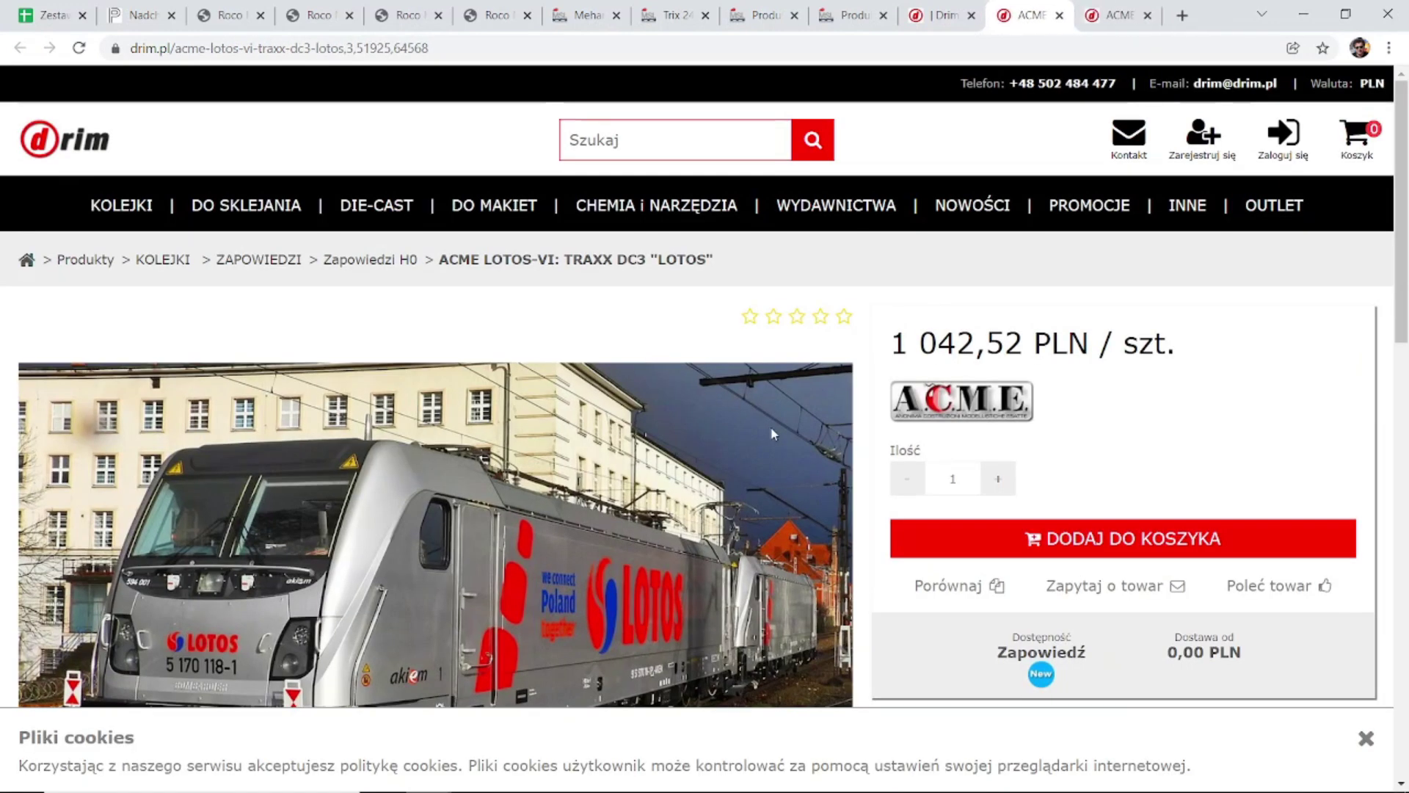
scroll(773, 435, down, 1)
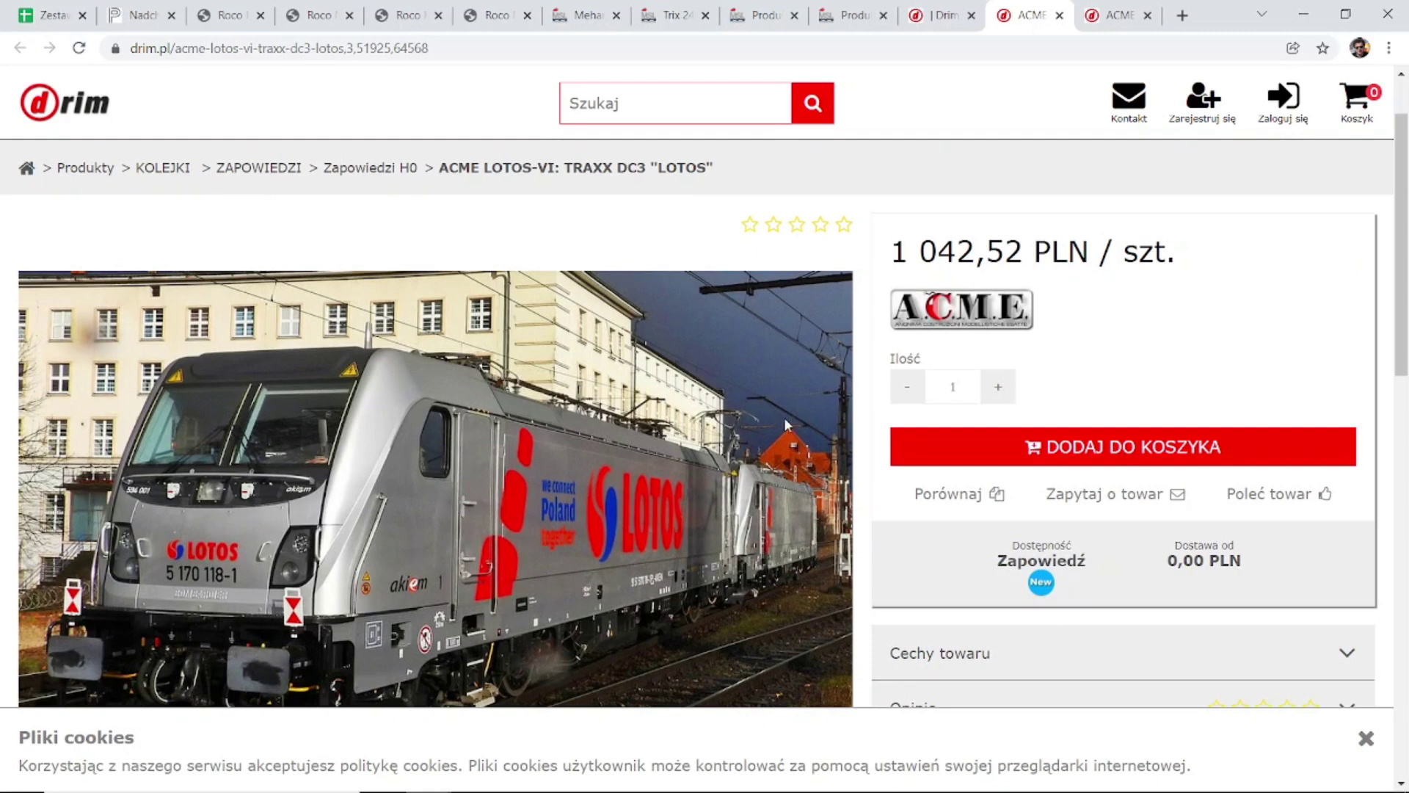
click(1100, 19)
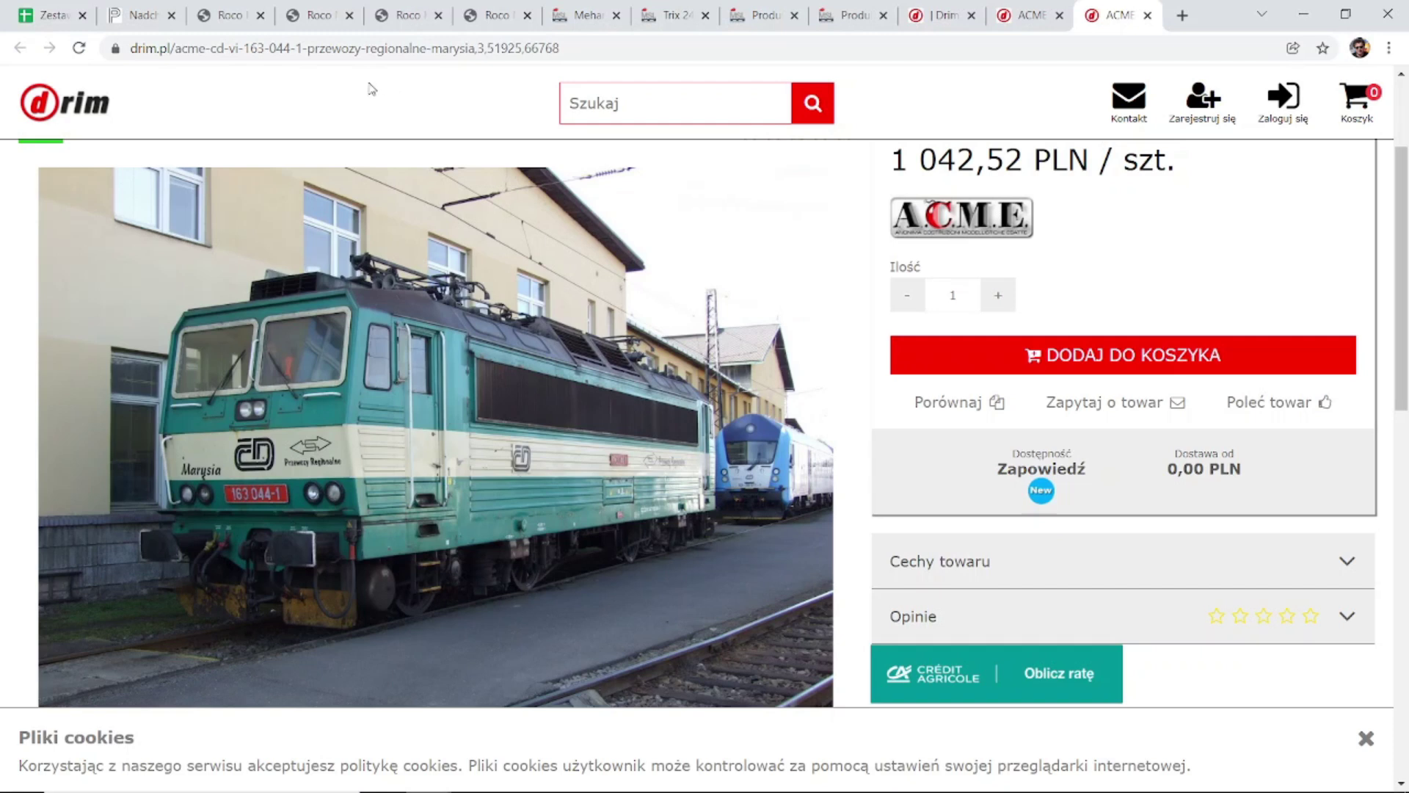
Return to the Zestawienie taboru spreadsheet and change the Producent filter from ACME to Albert Modell only.
click(53, 22)
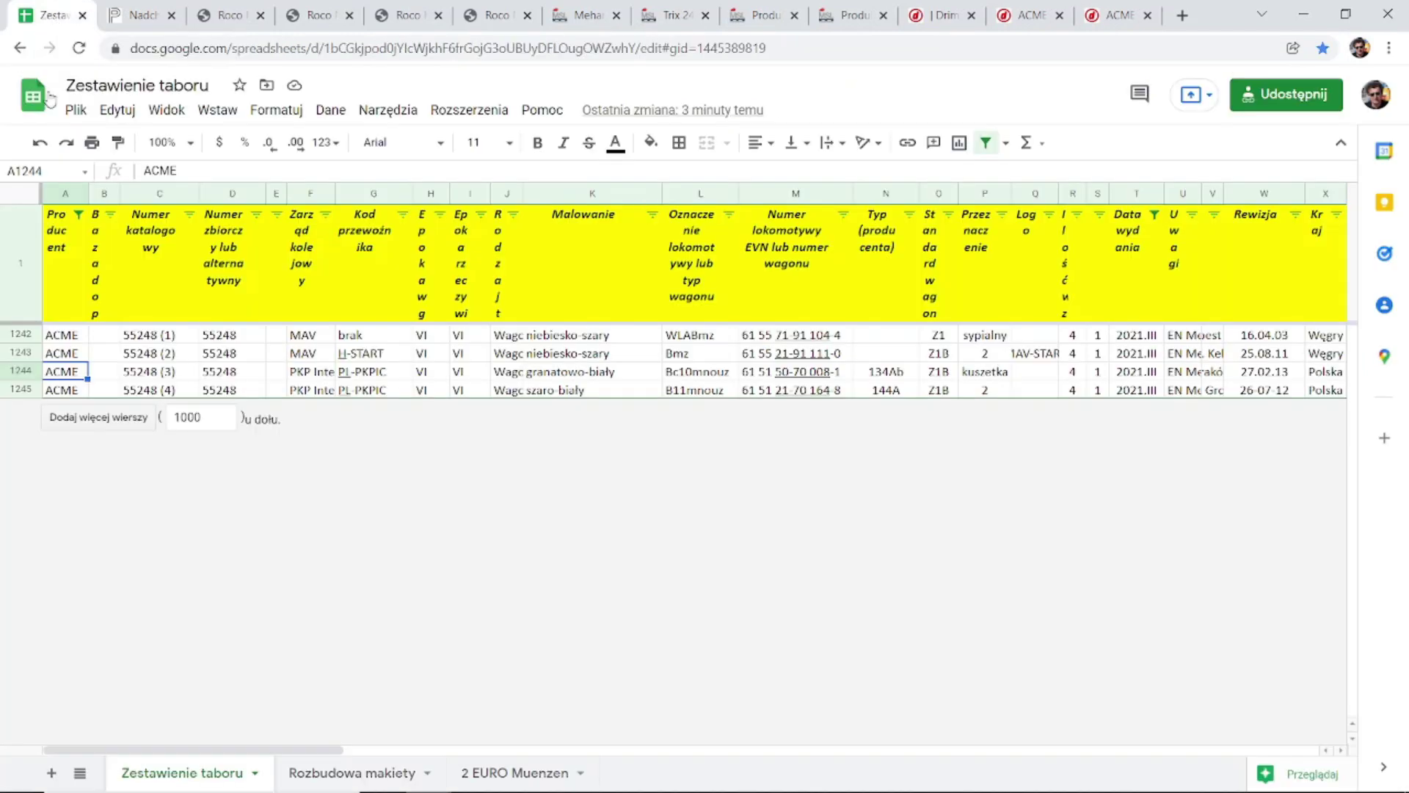
click(78, 214)
click(111, 521)
click(140, 550)
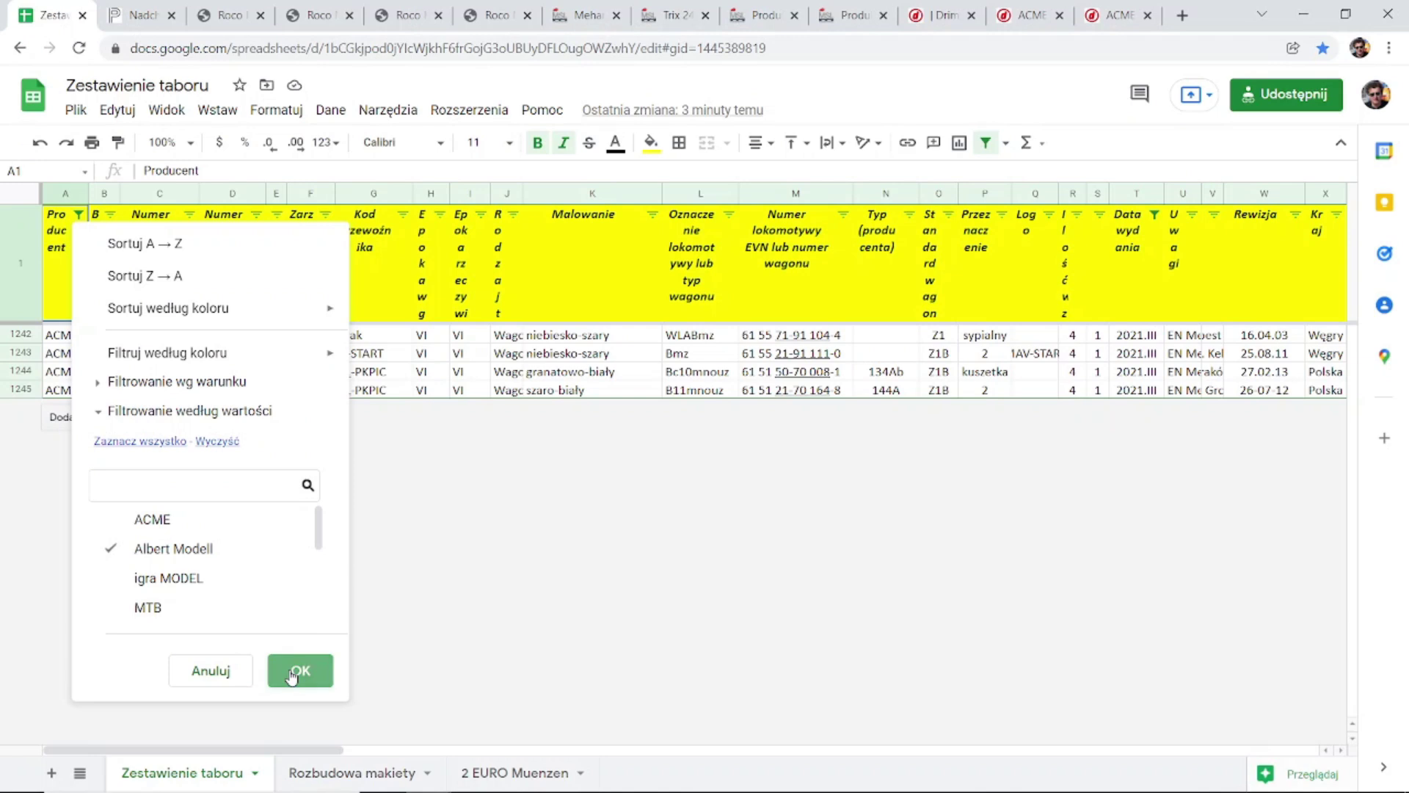
click(300, 670)
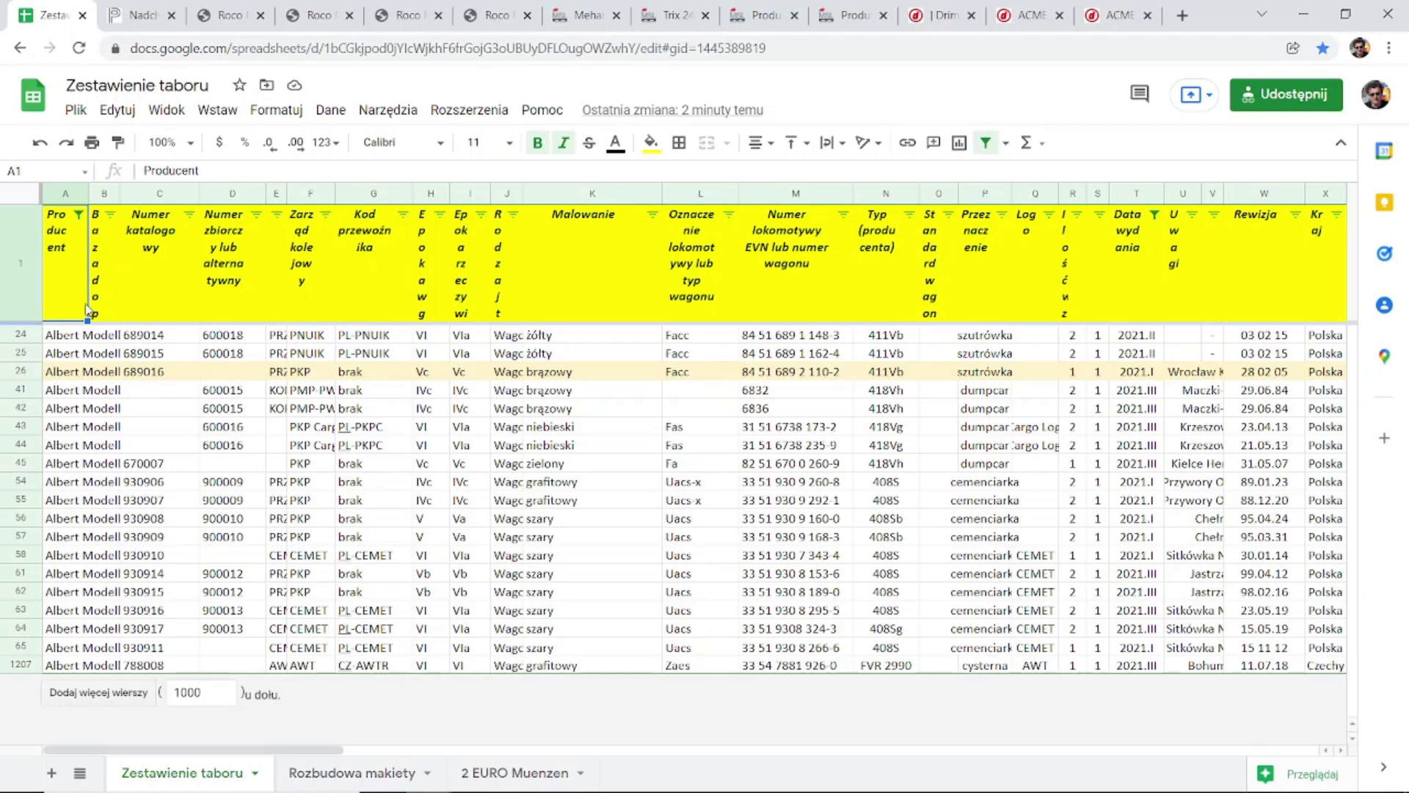
Change the Producent filter to show only igra MODEL entries.
click(78, 214)
click(117, 518)
click(147, 580)
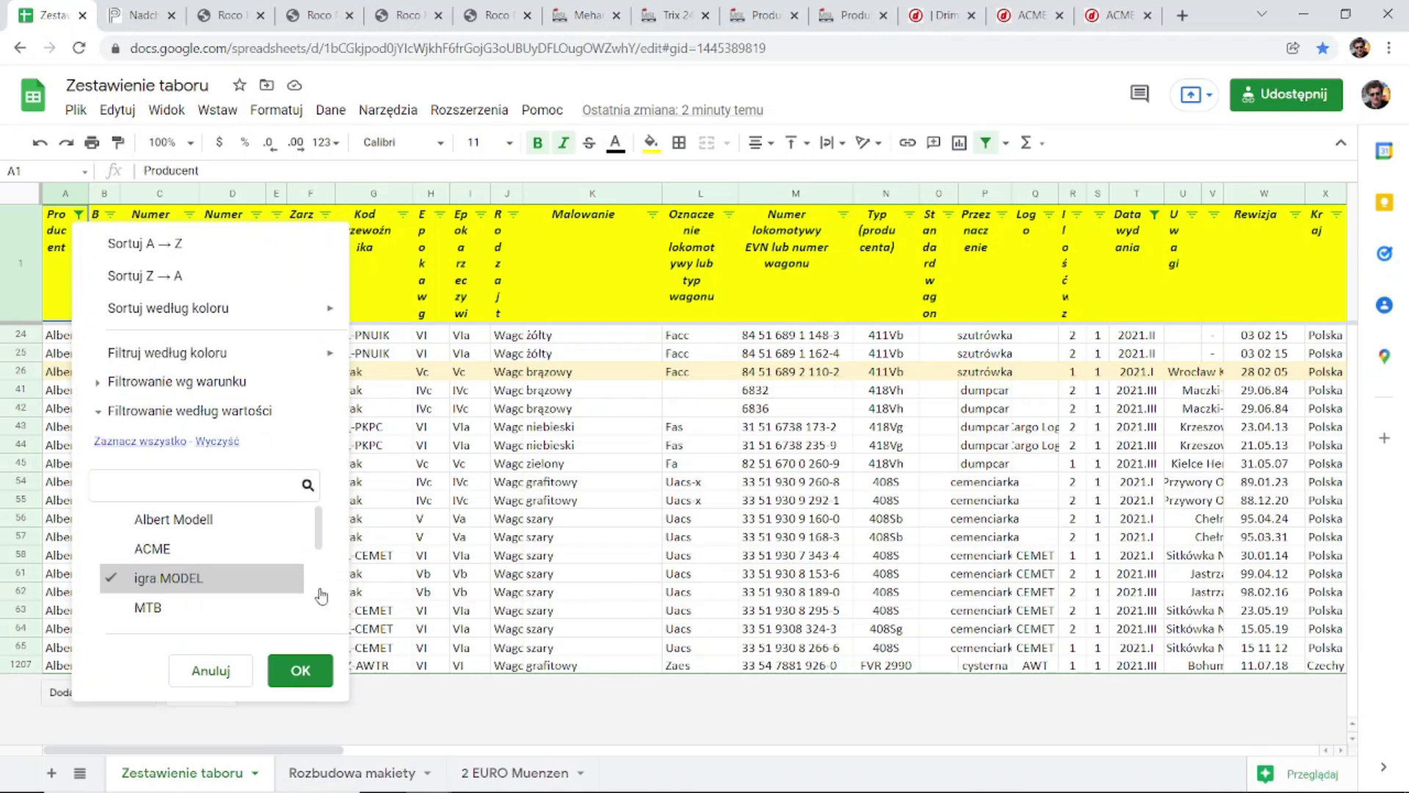
click(300, 670)
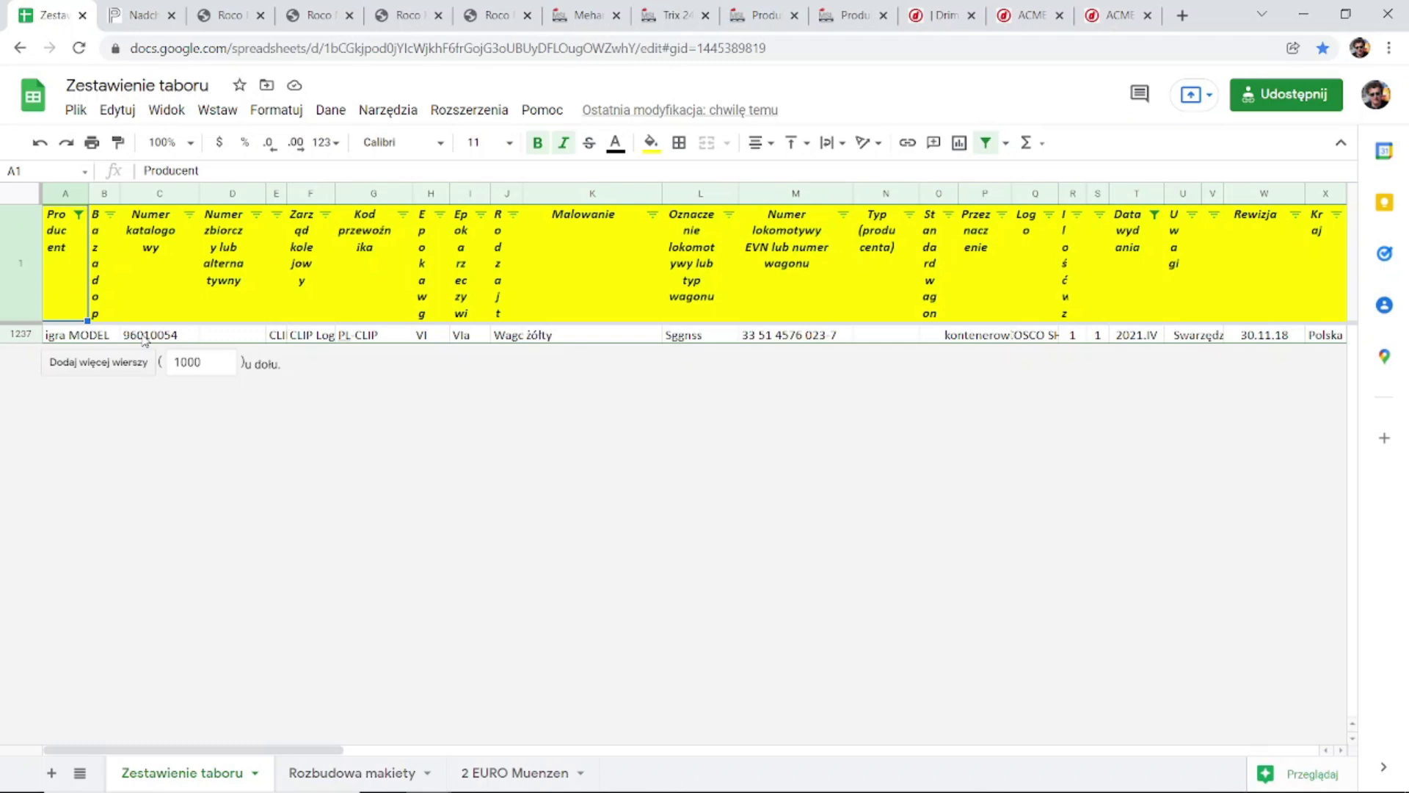
Change the Producent filter to show only MTB entries.
click(80, 217)
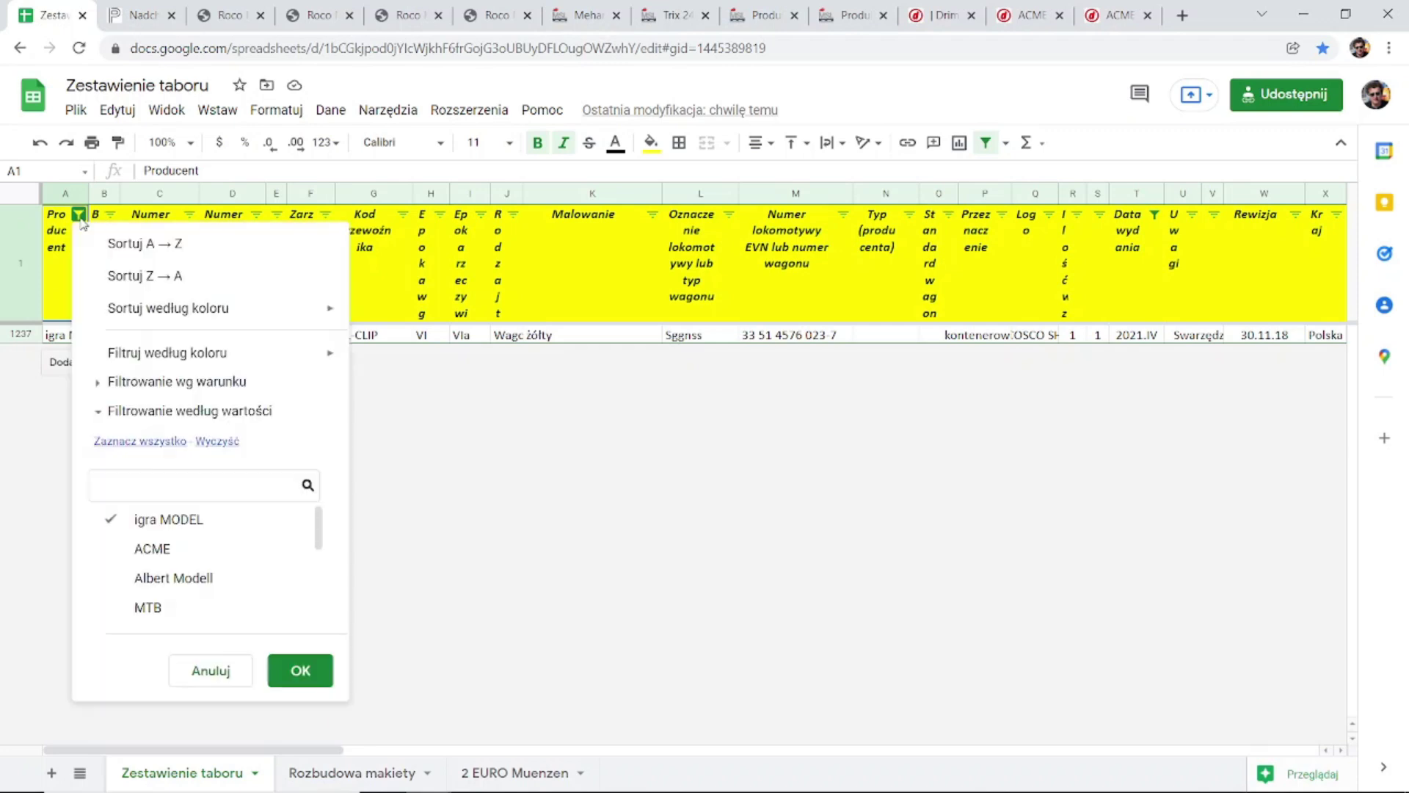
click(152, 520)
click(148, 608)
click(297, 671)
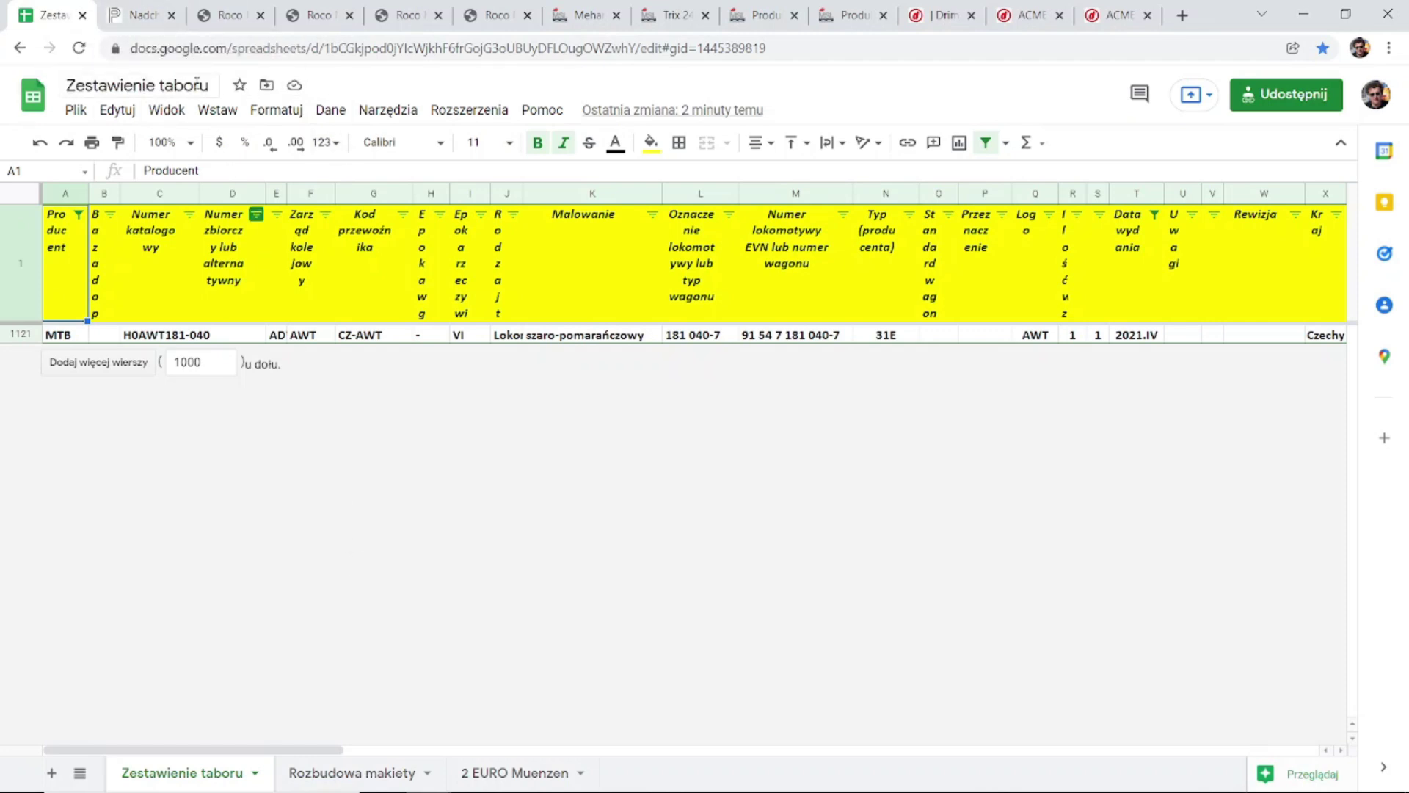
Change the Producent filter to show only Piko entries.
click(78, 214)
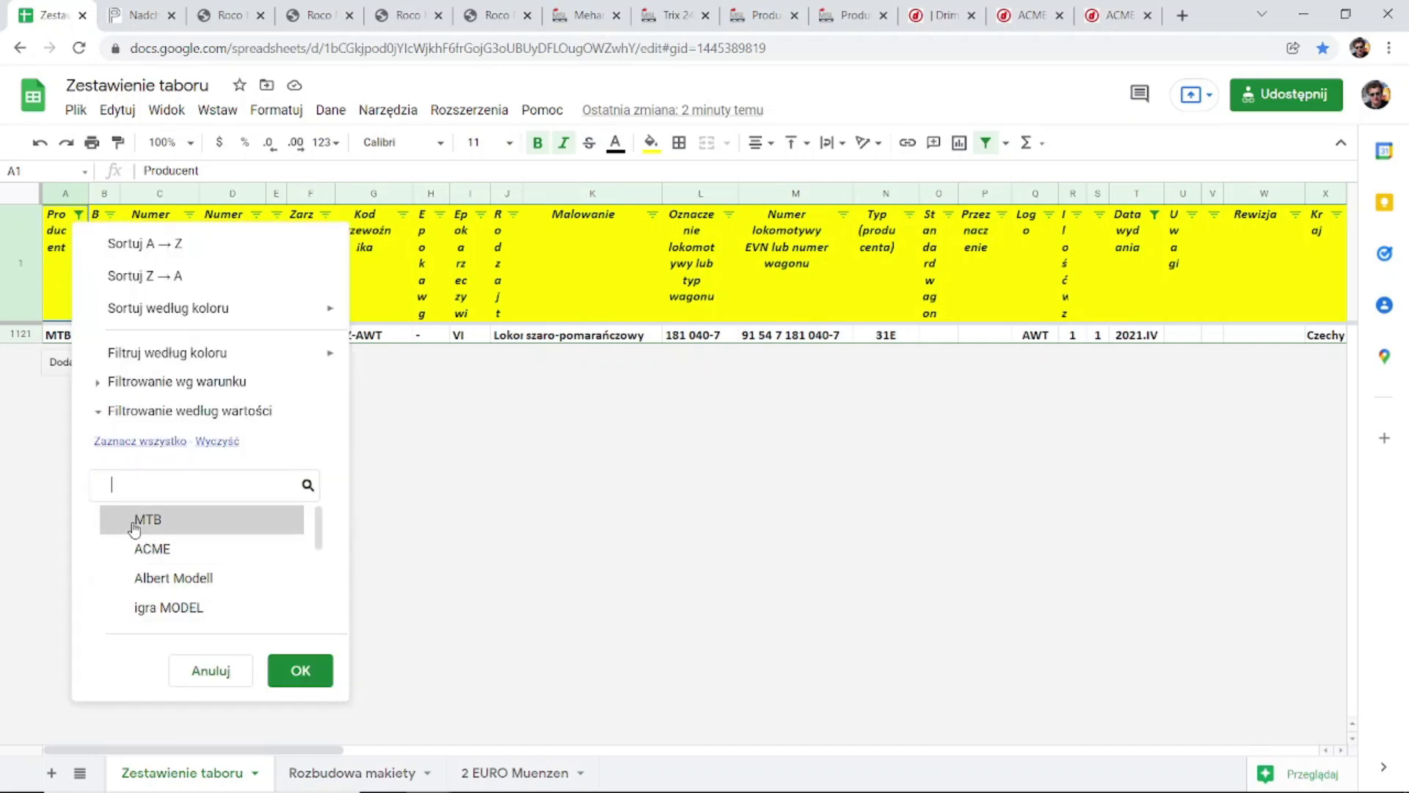
scroll(155, 557, down, 2)
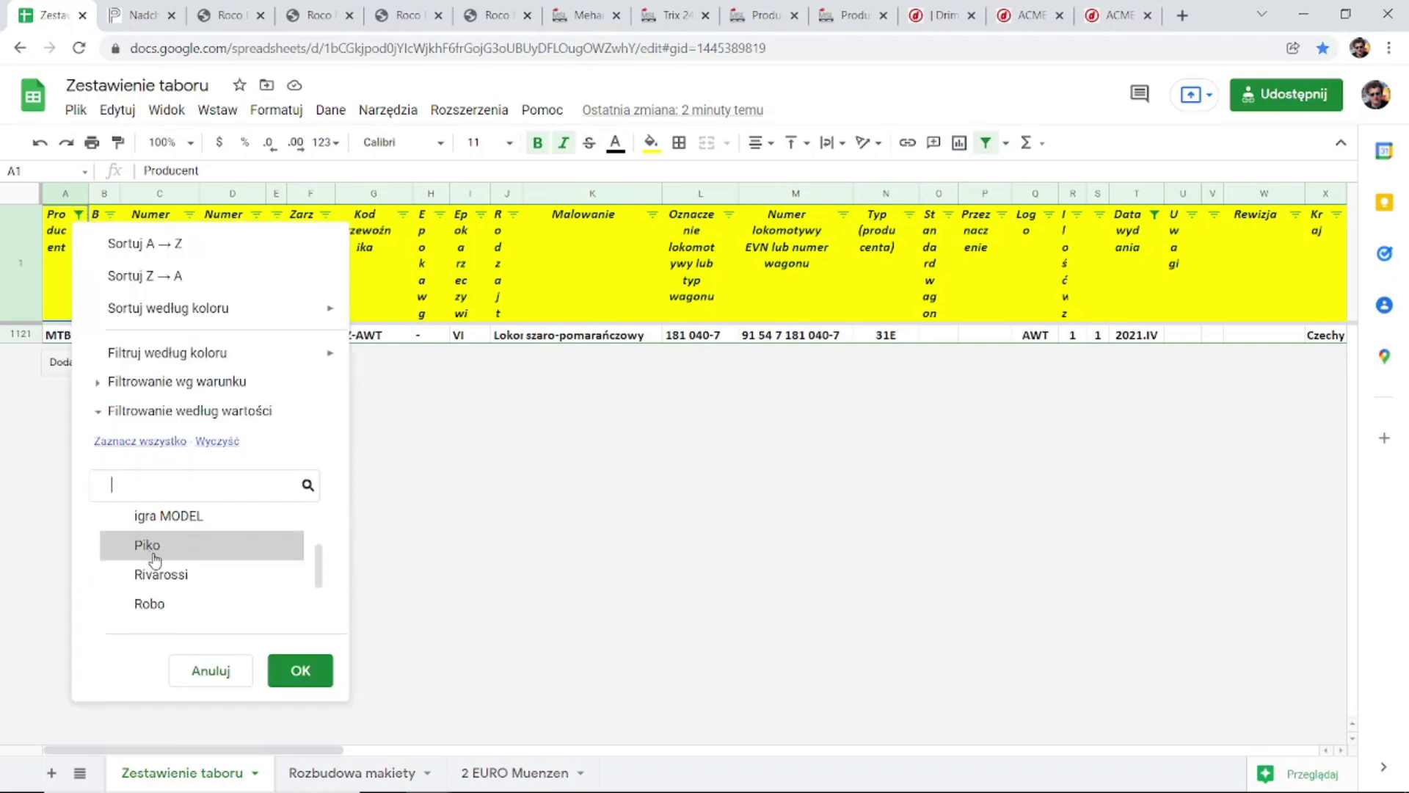
click(155, 558)
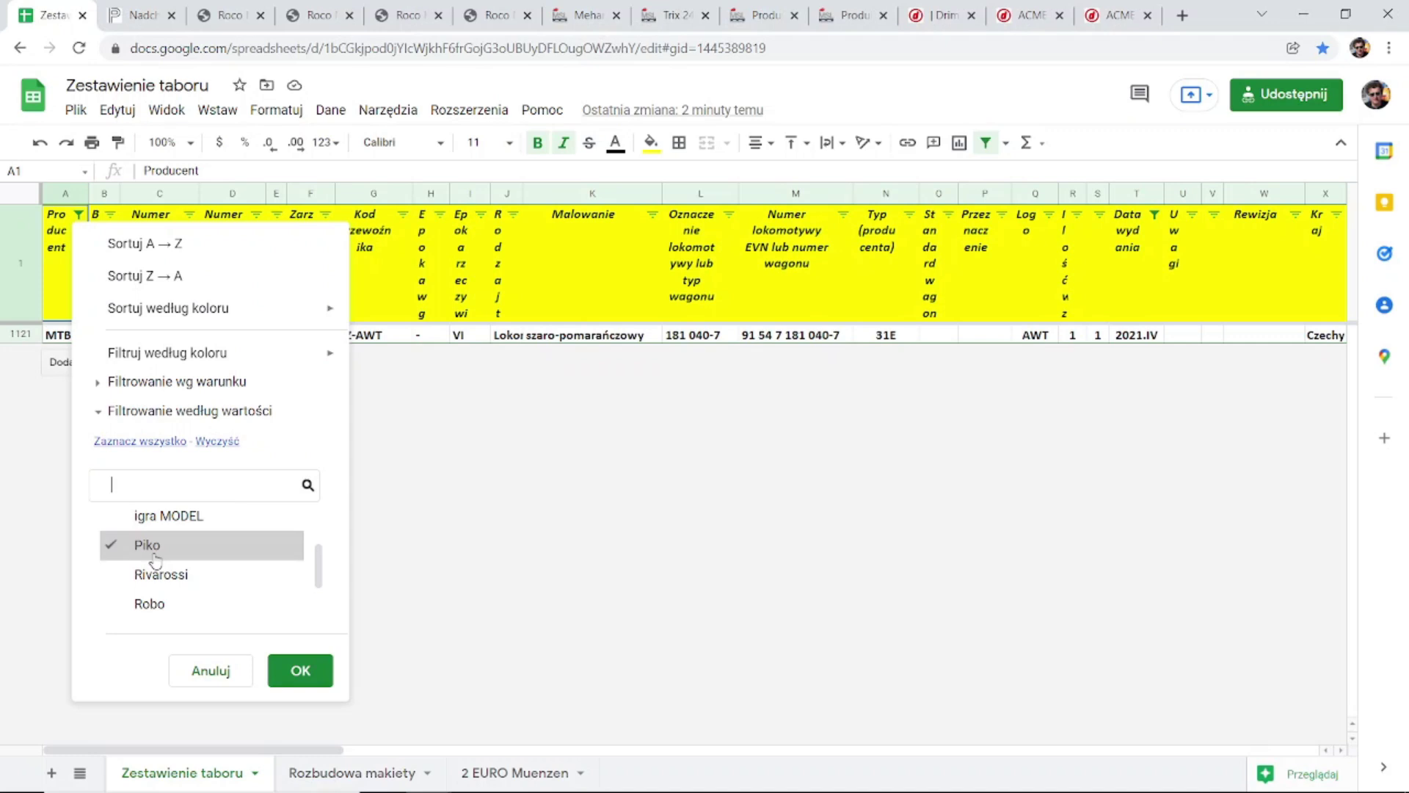
click(281, 666)
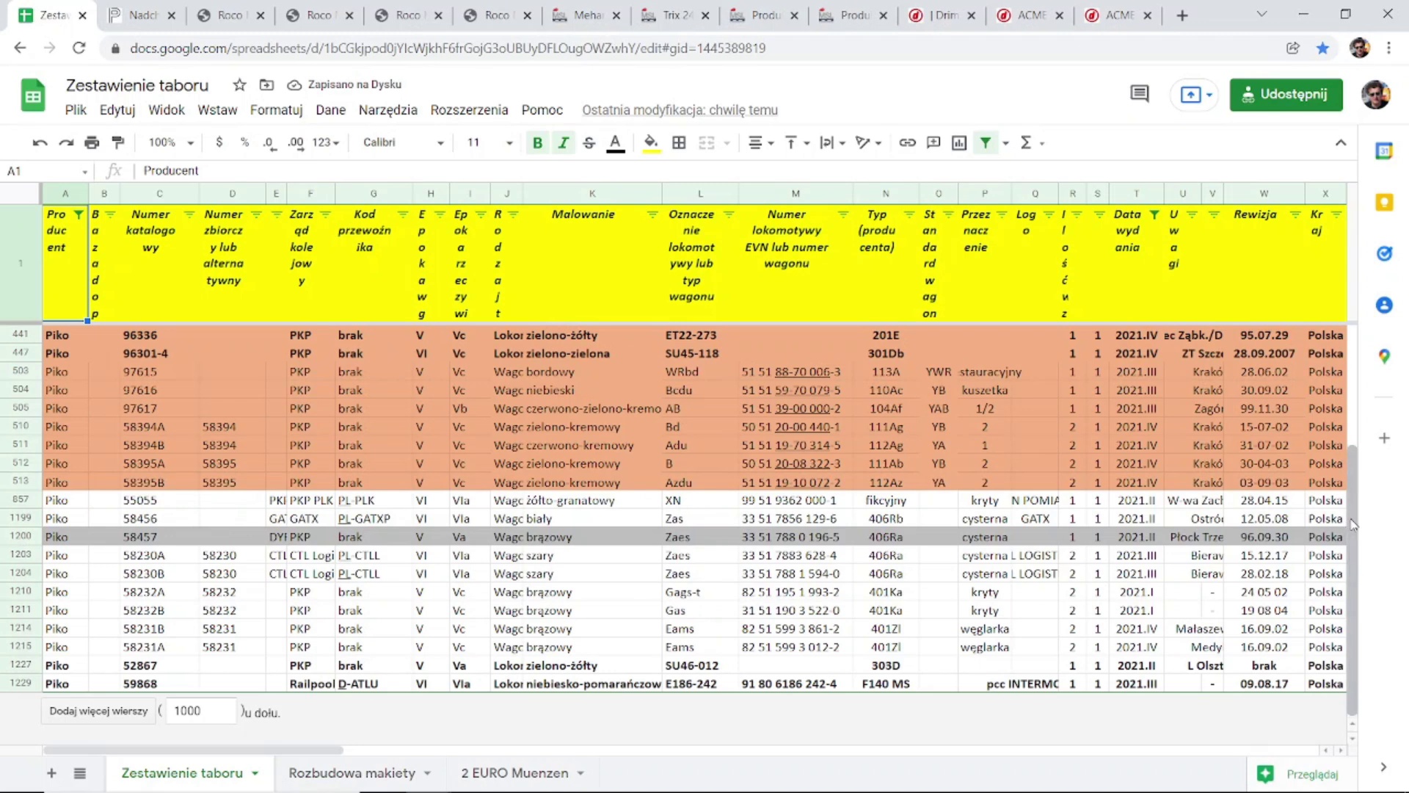
Filter the Rodzaj taboru column to exclude Wagon osobowy, Wagon techniczny and Wagon towarowy, leaving only locomotives.
scroll(1352, 523, up, 2)
scroll(1352, 558, down, 2)
scroll(1352, 550, up, 5)
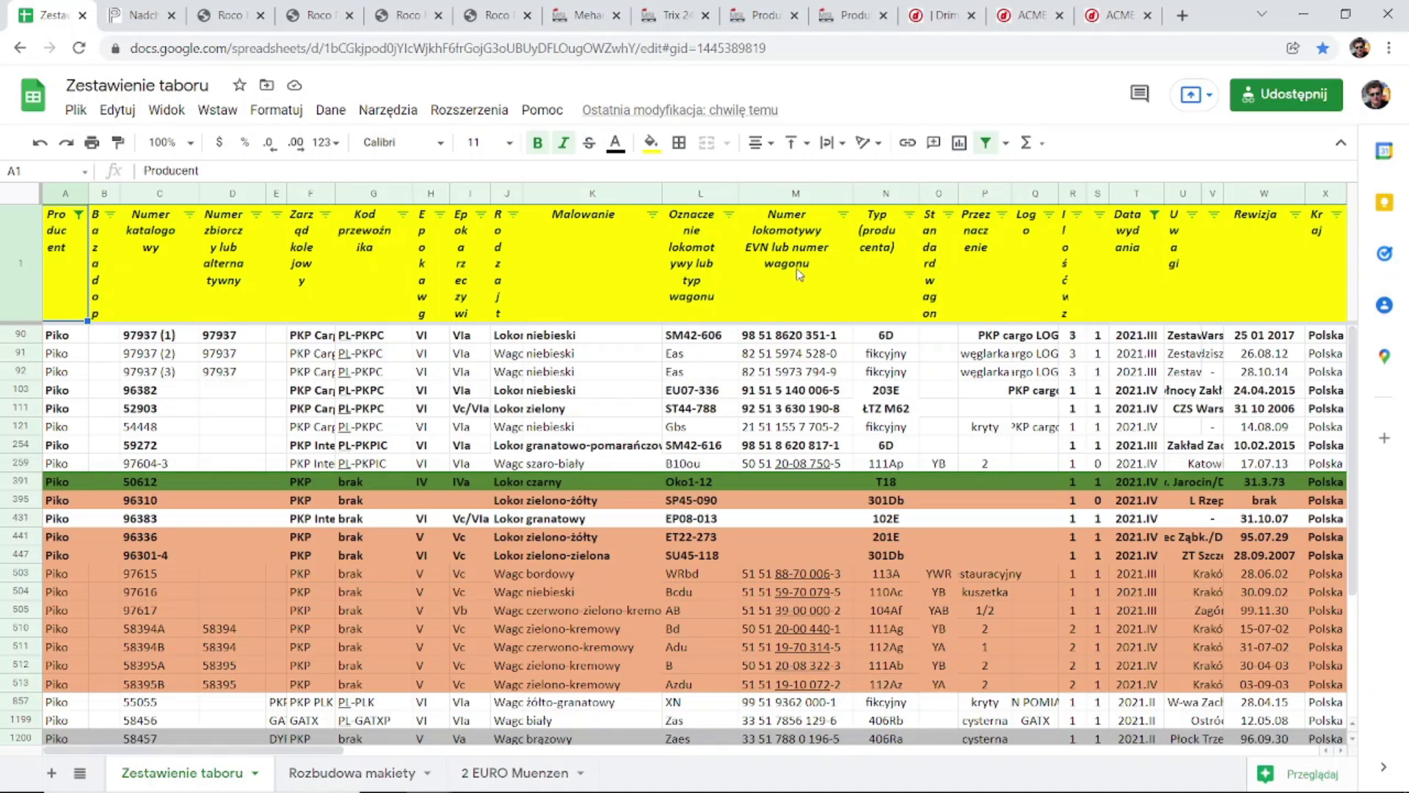
click(513, 214)
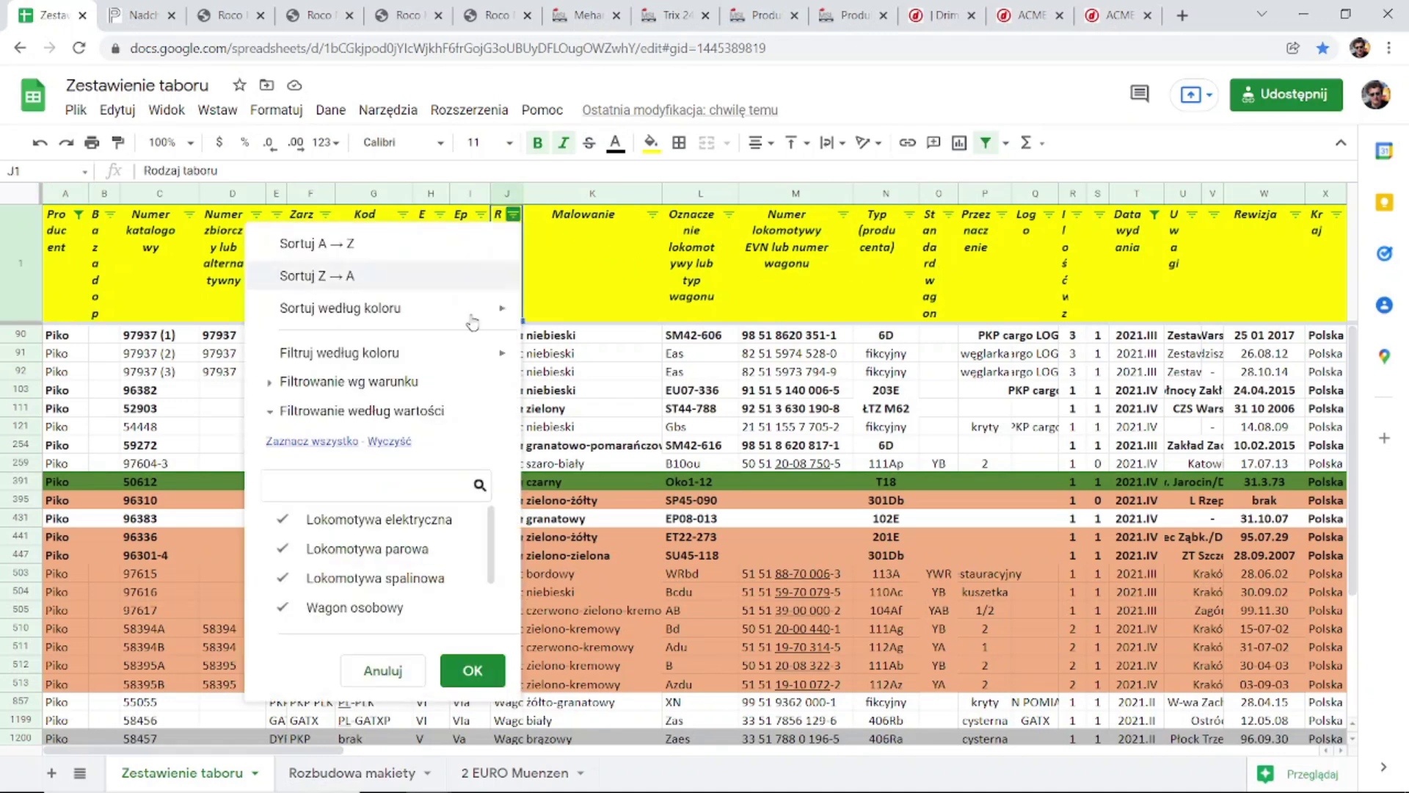
click(354, 608)
drag(491, 570, 493, 608)
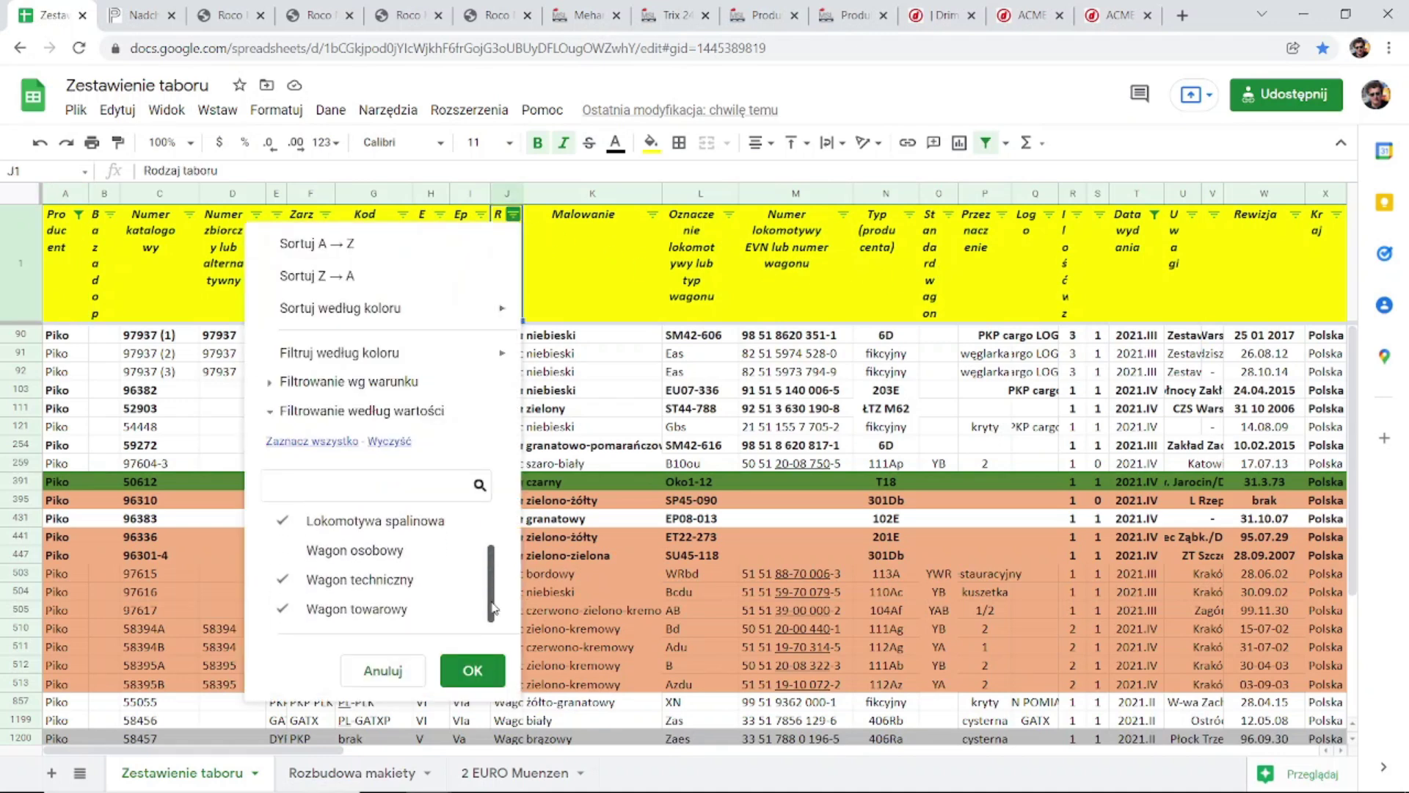
click(370, 587)
click(355, 610)
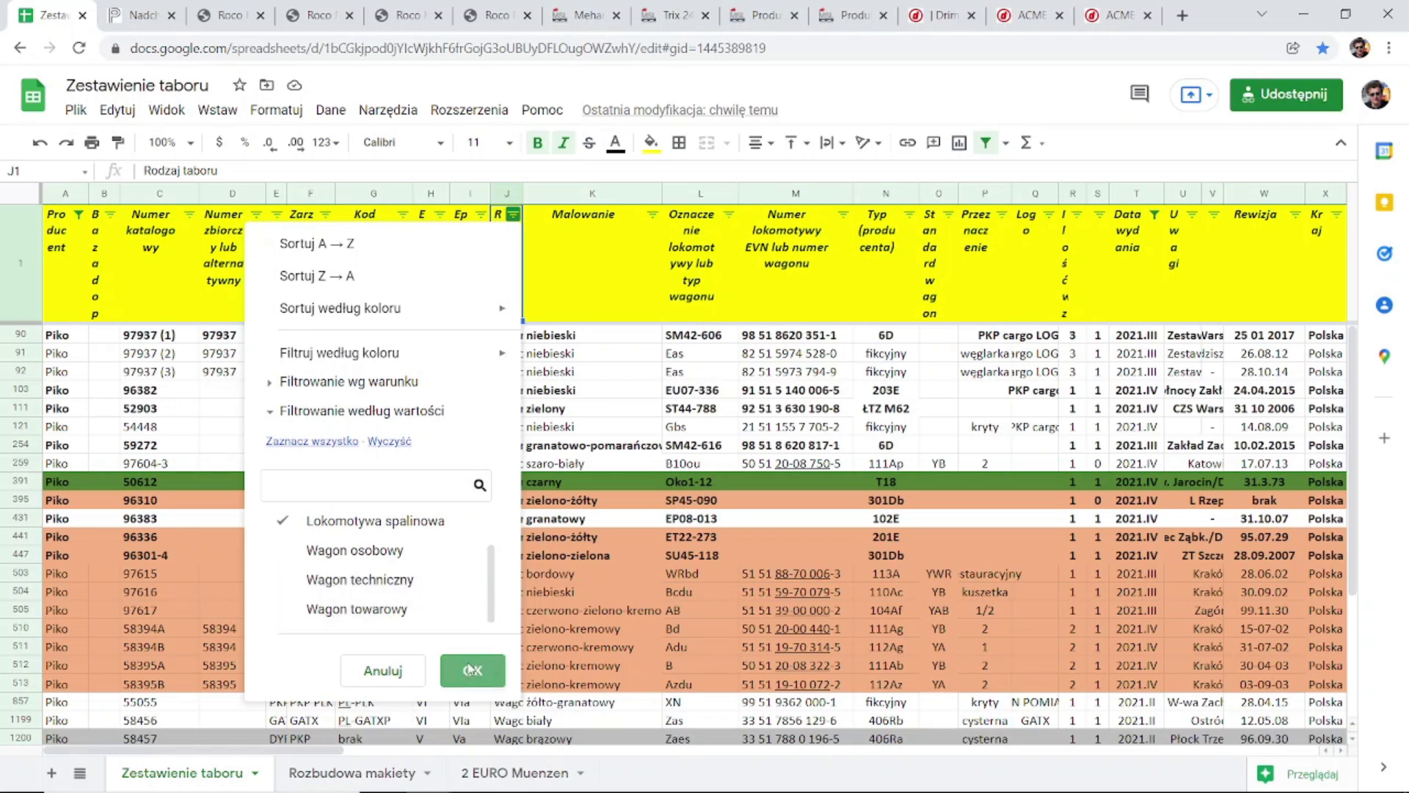
click(472, 669)
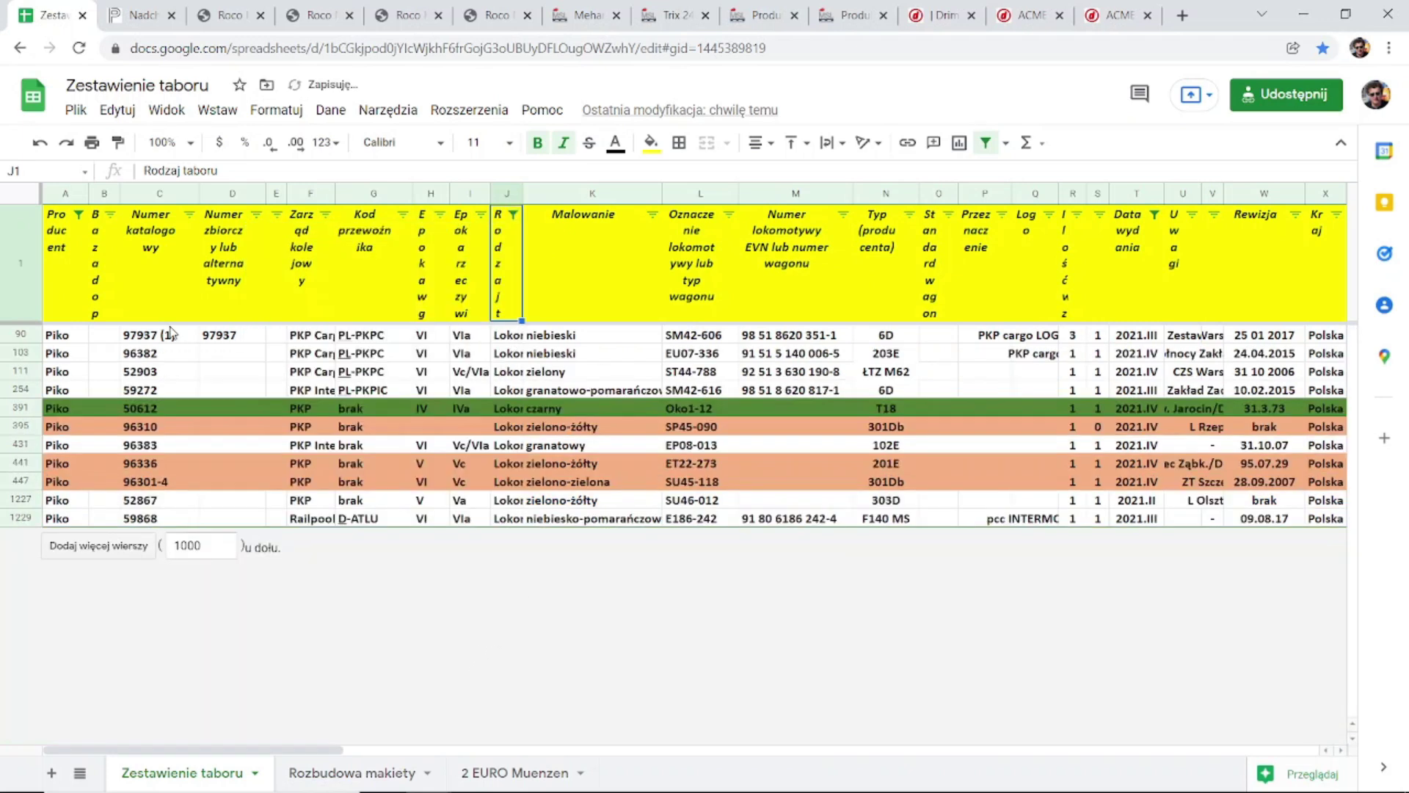
Examine the Piko locomotive rows one by one, checking catalogue numbers and locomotive designations from SM42-606 to SU45-118.
click(88, 342)
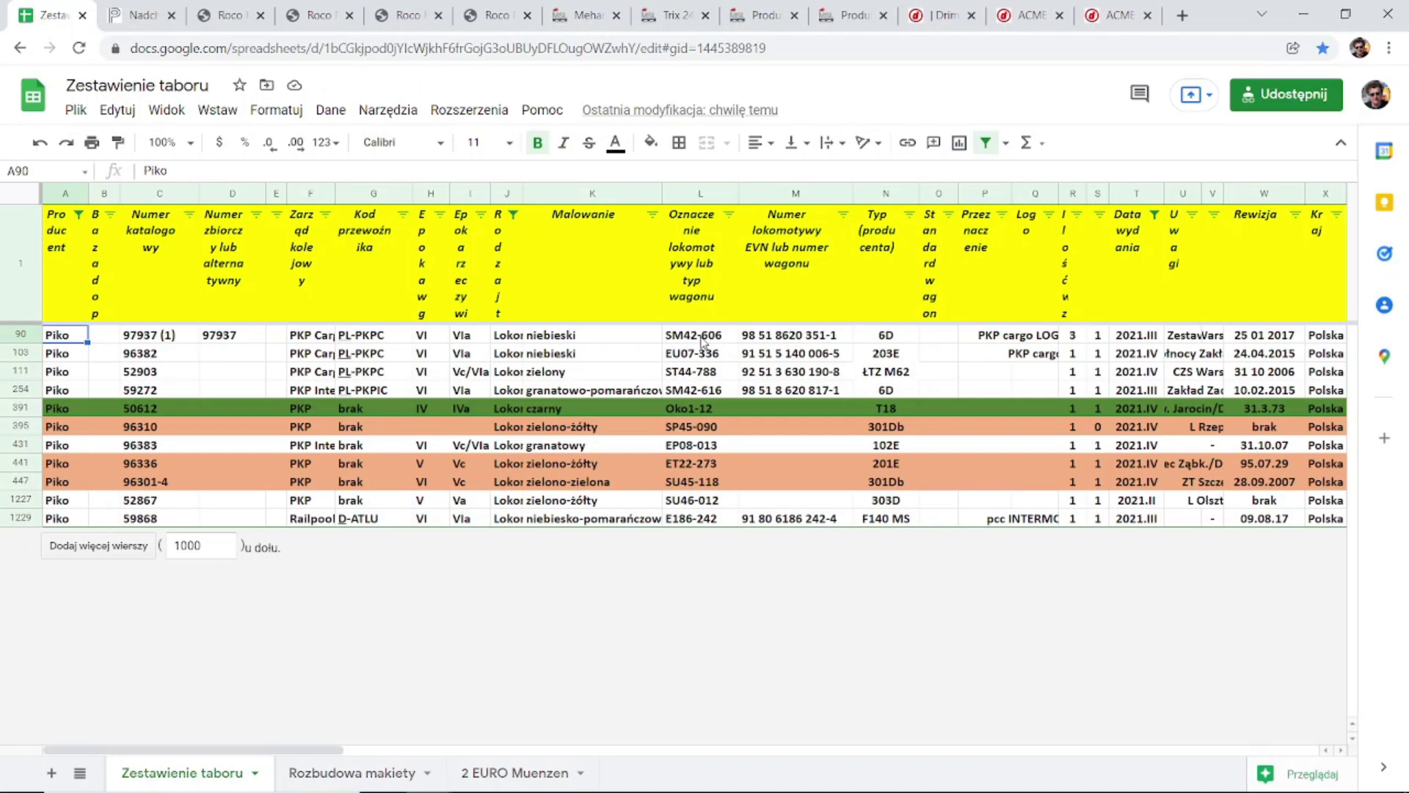
click(144, 340)
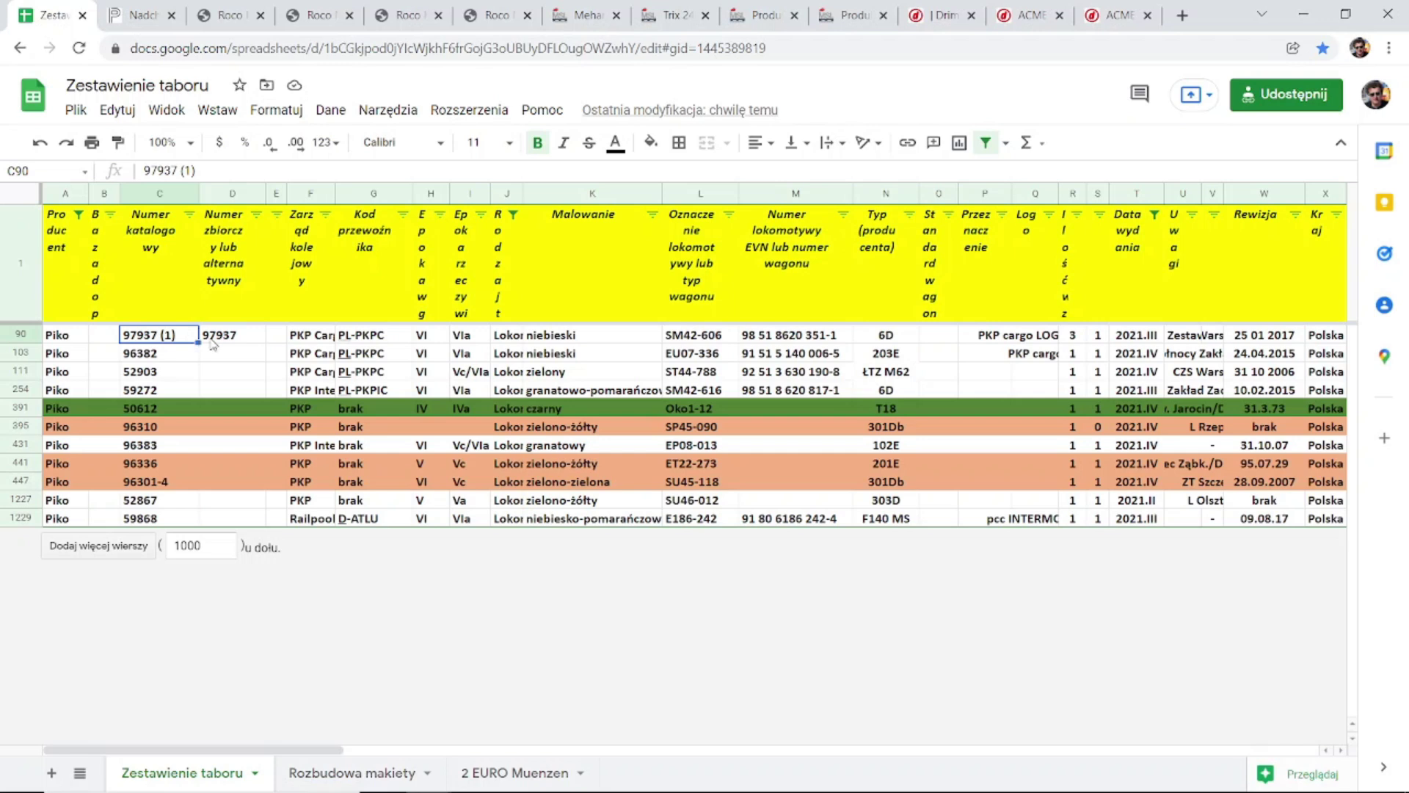
click(719, 355)
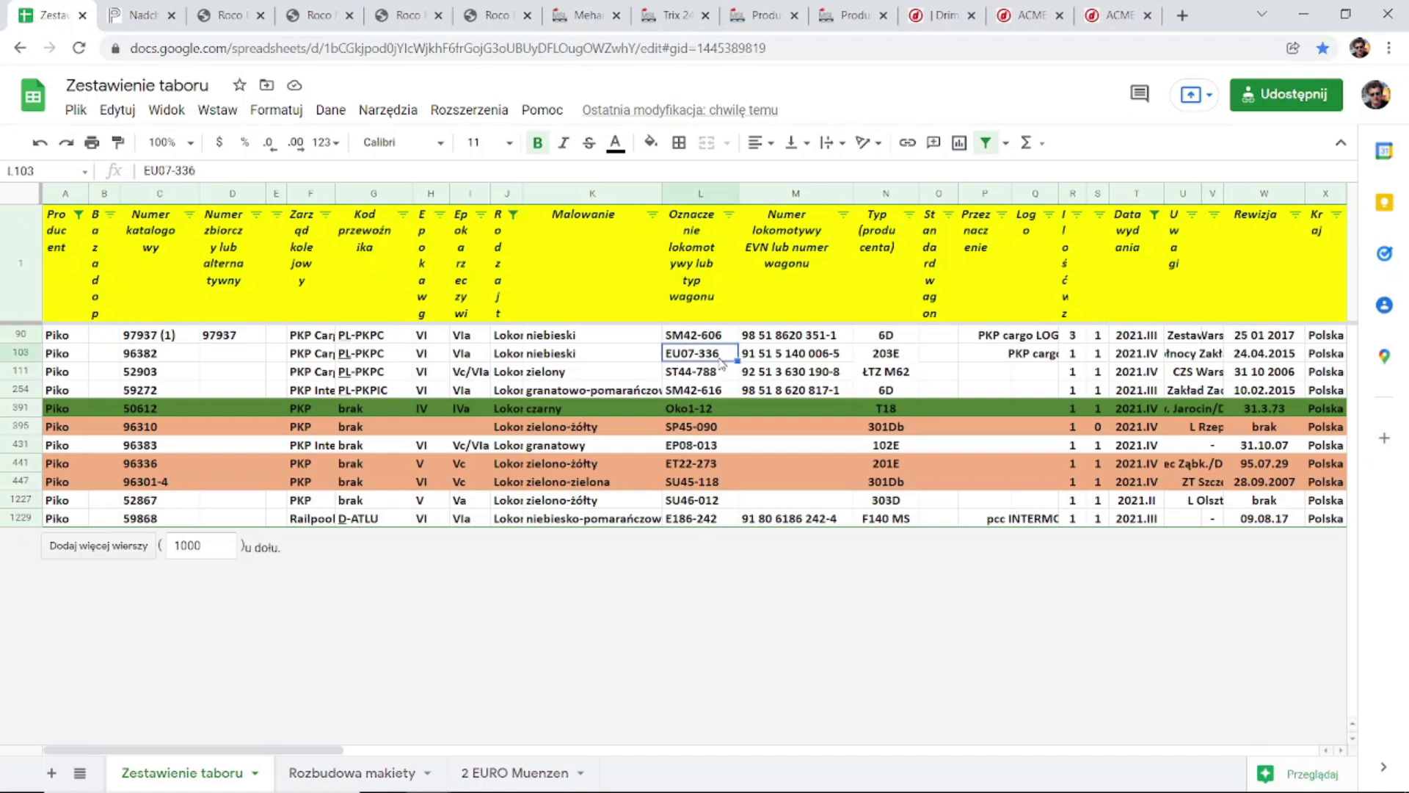
click(727, 372)
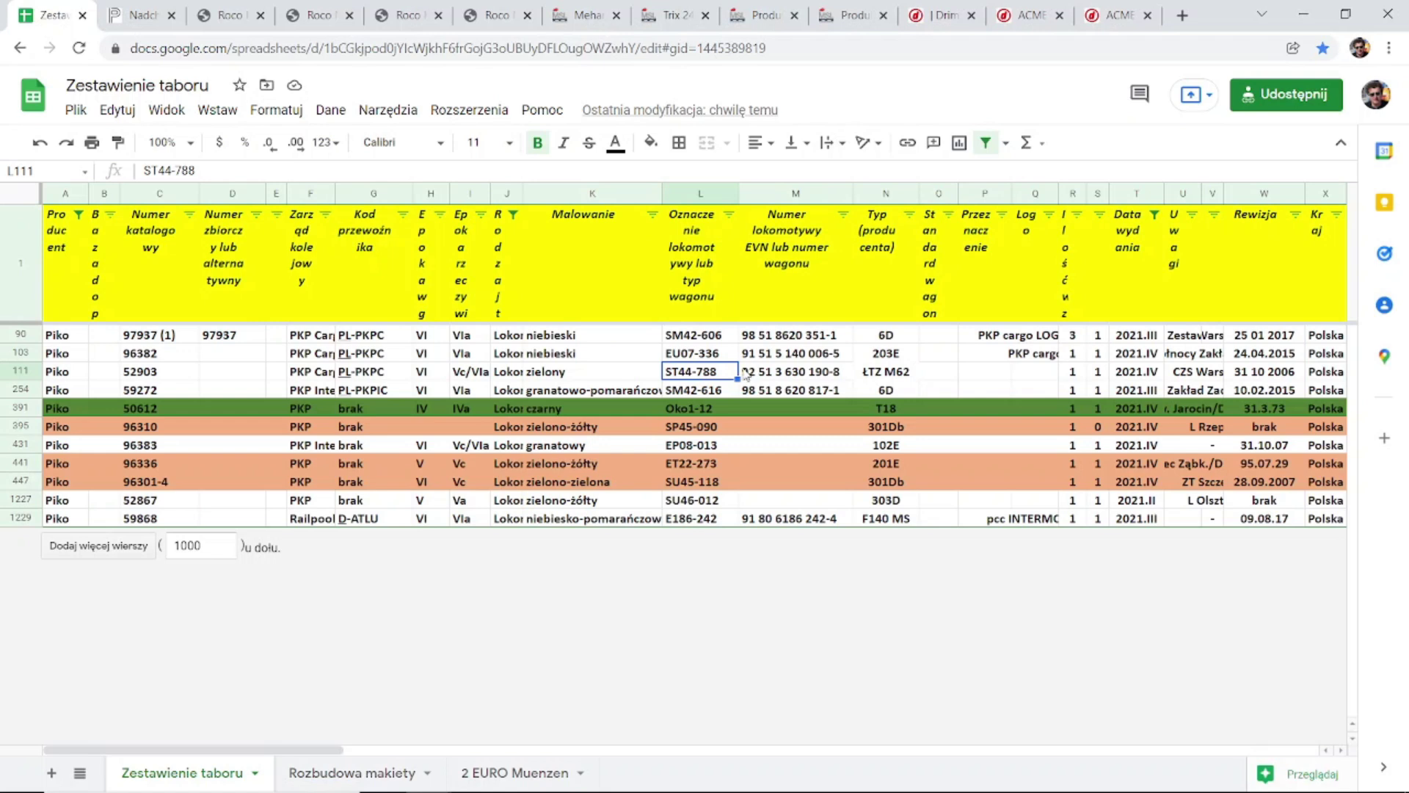
click(713, 391)
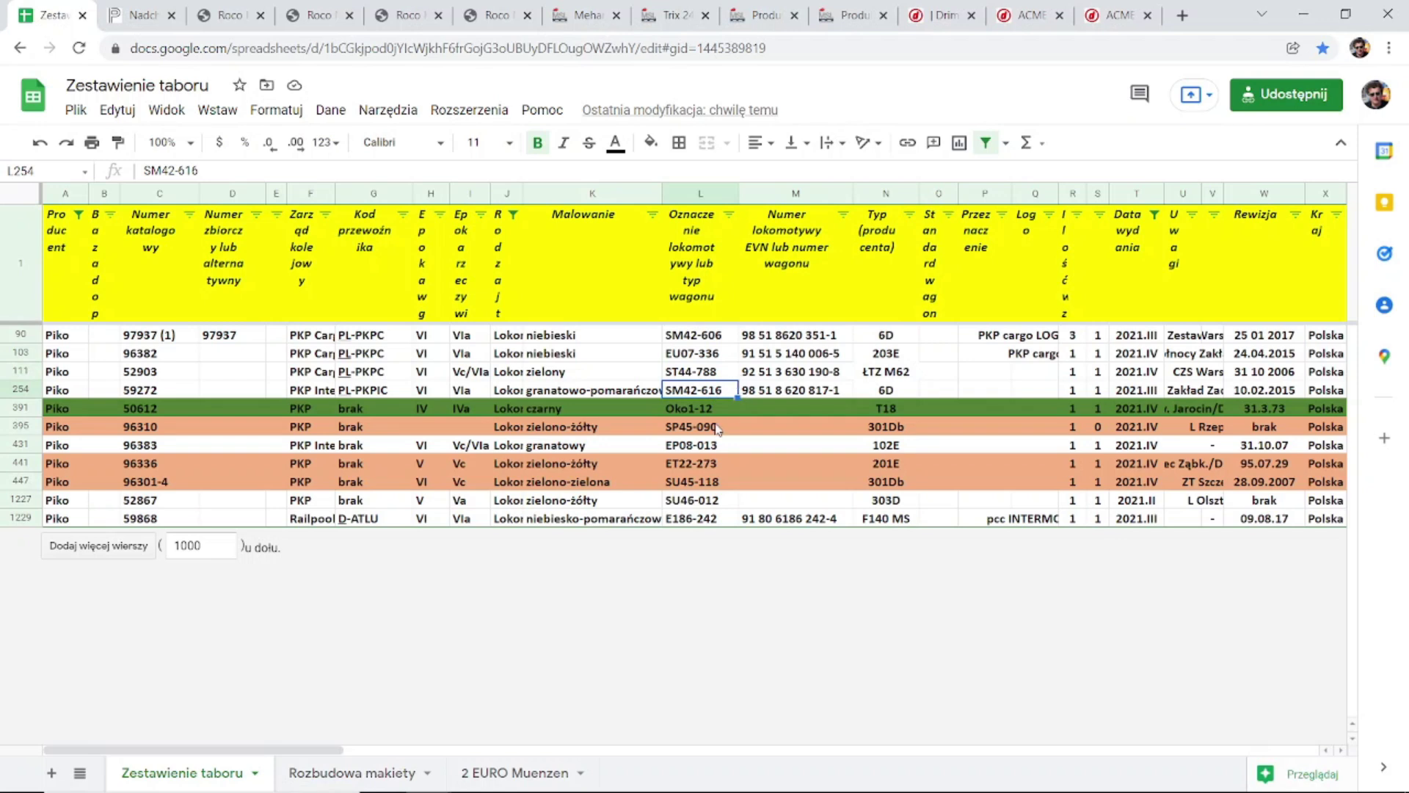
click(706, 411)
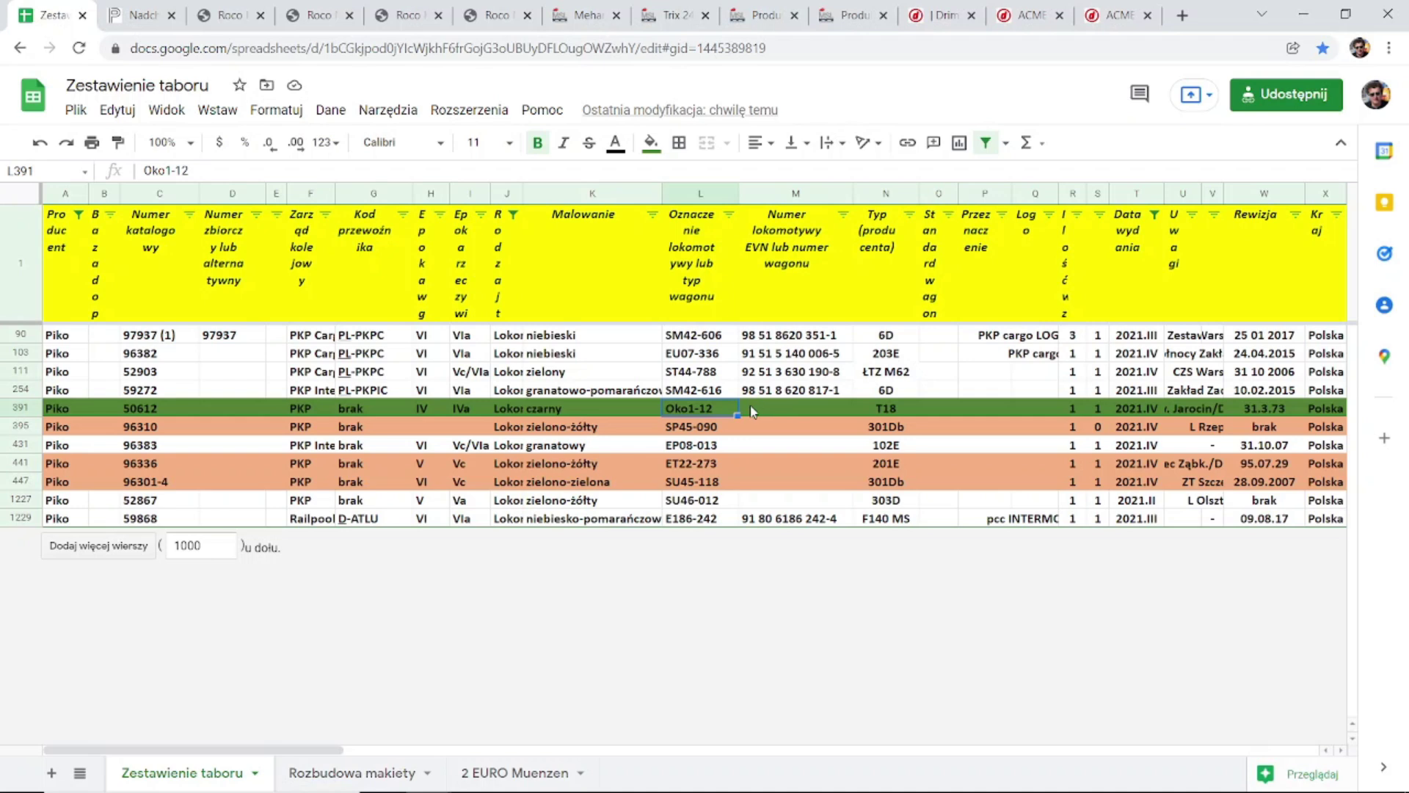
click(703, 425)
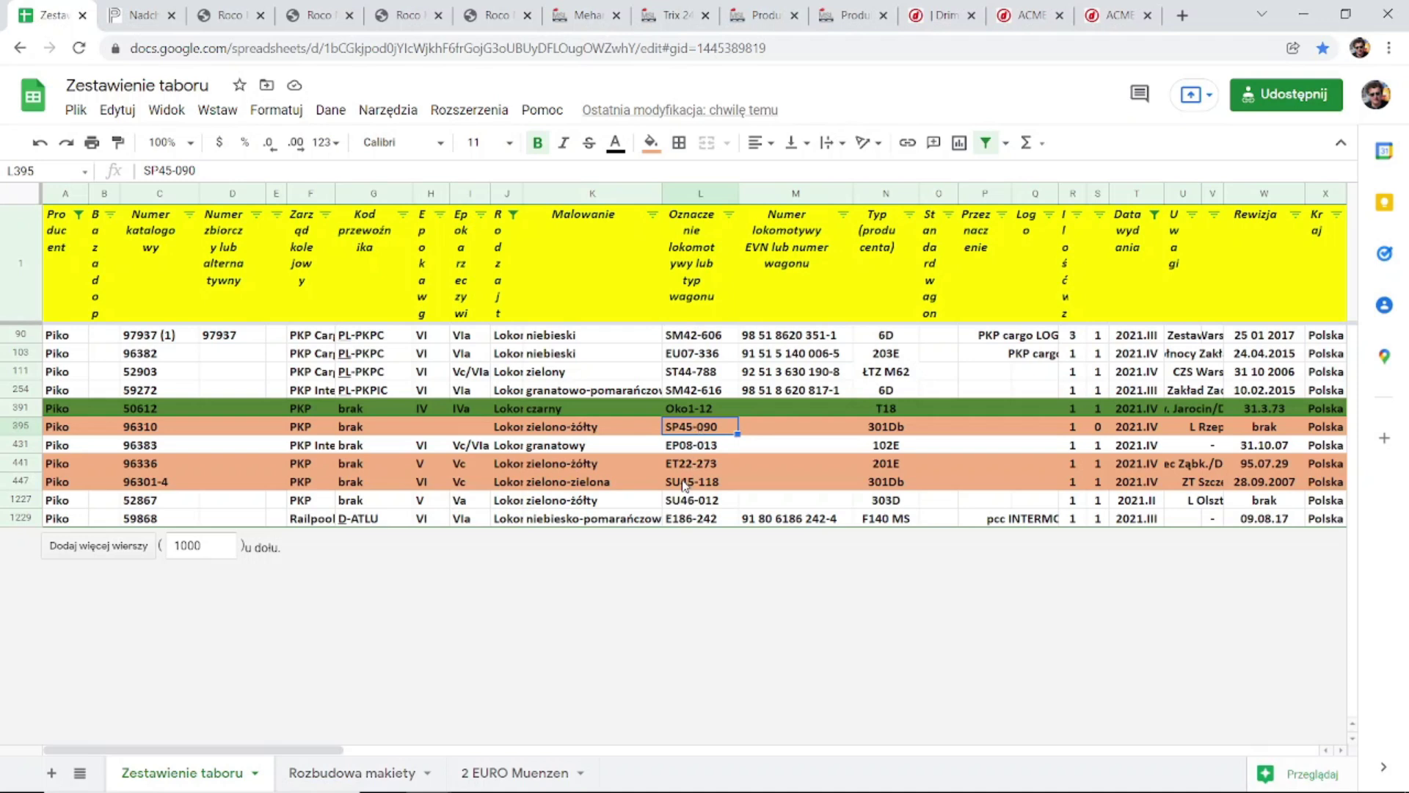
click(150, 485)
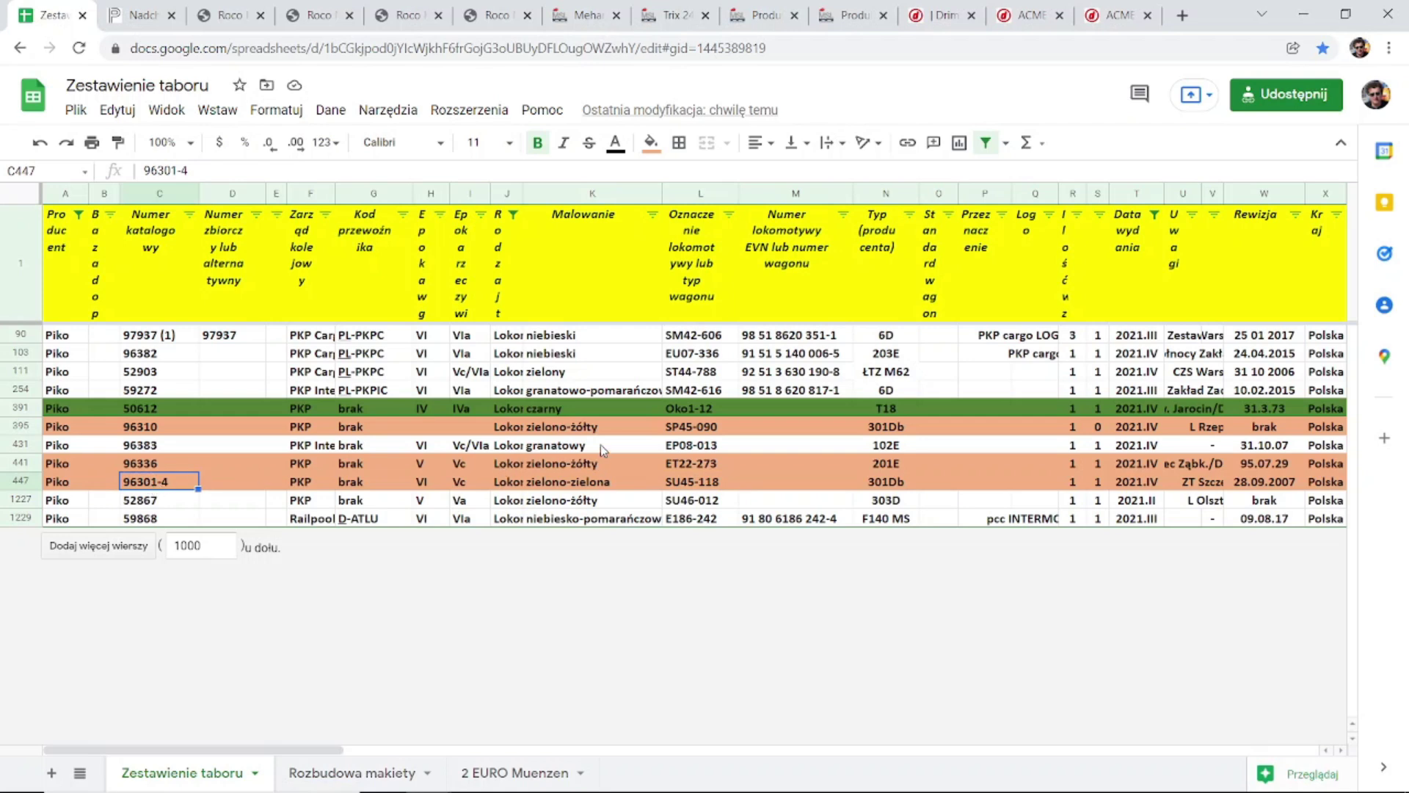
Examine the remaining Piko locomotive rows, from EP08-013 and ET22-273 to SU46-012 and E186-242, plus catalogue number 97937 (1).
click(573, 447)
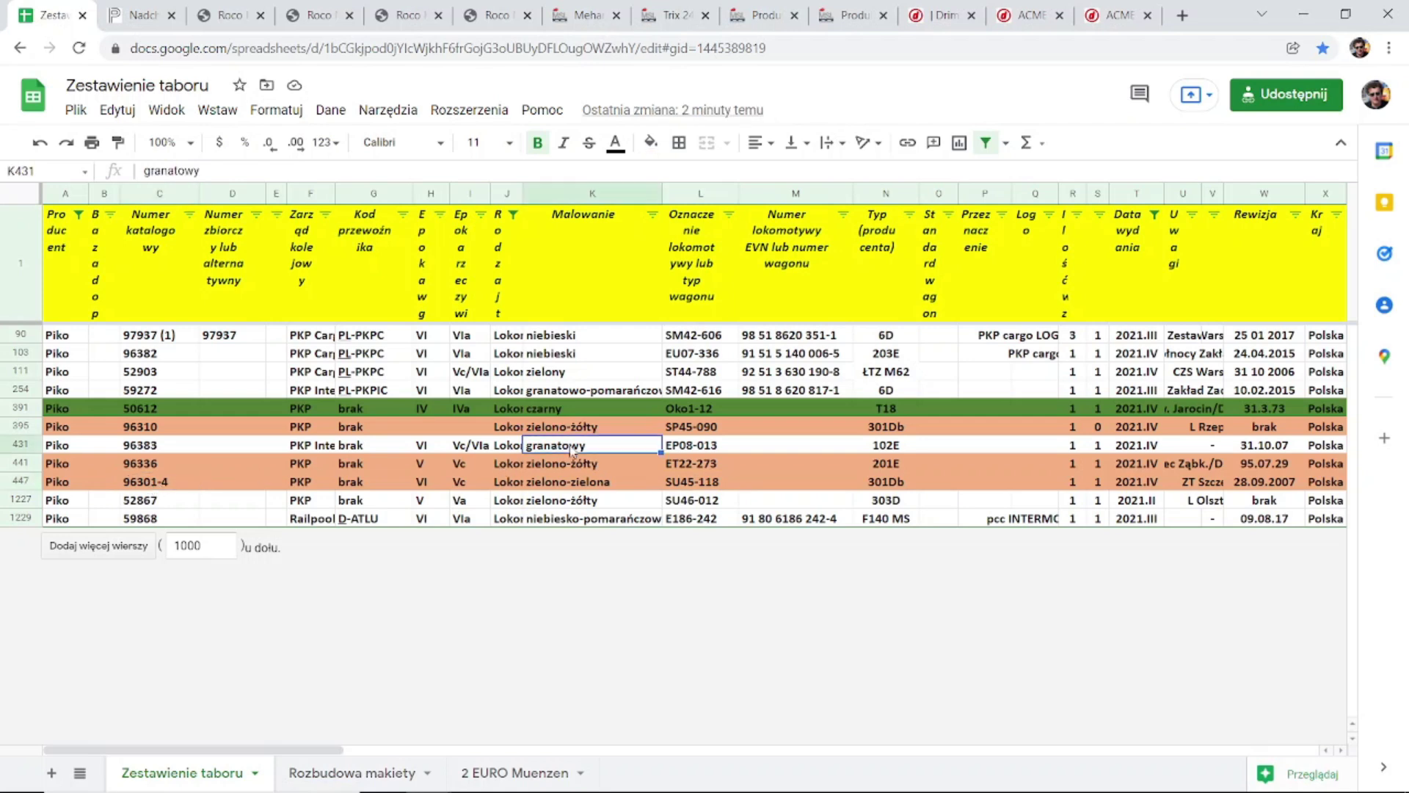
click(694, 447)
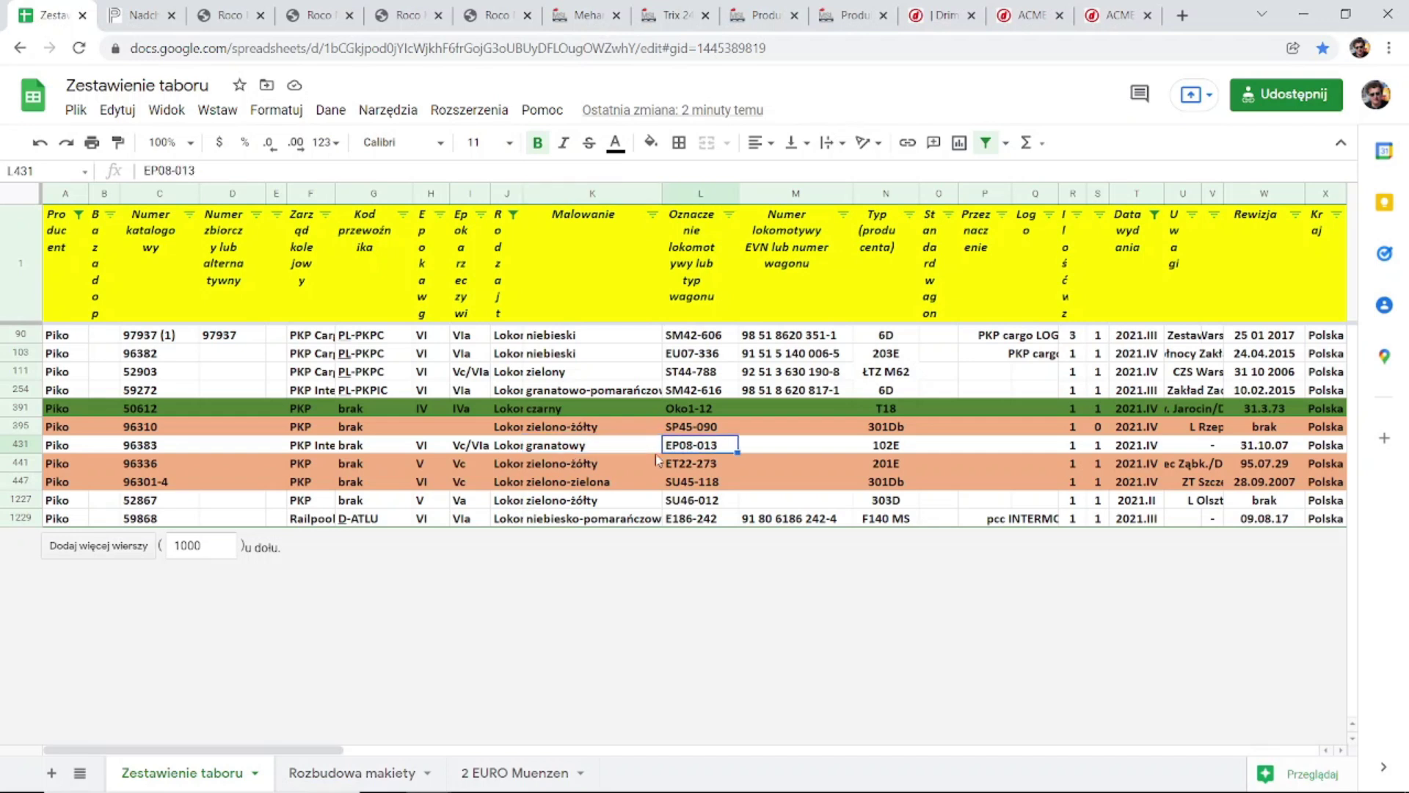
click(687, 468)
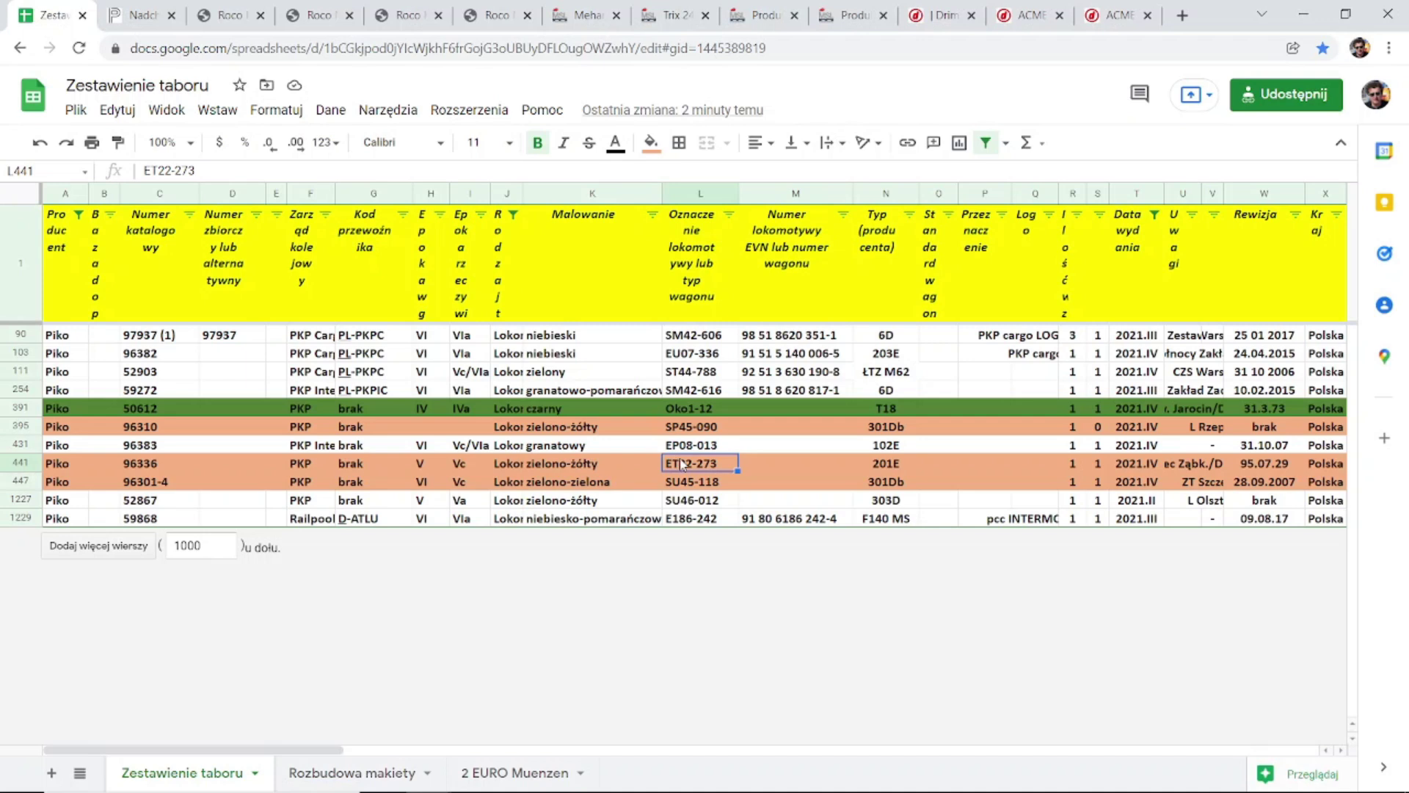
click(703, 504)
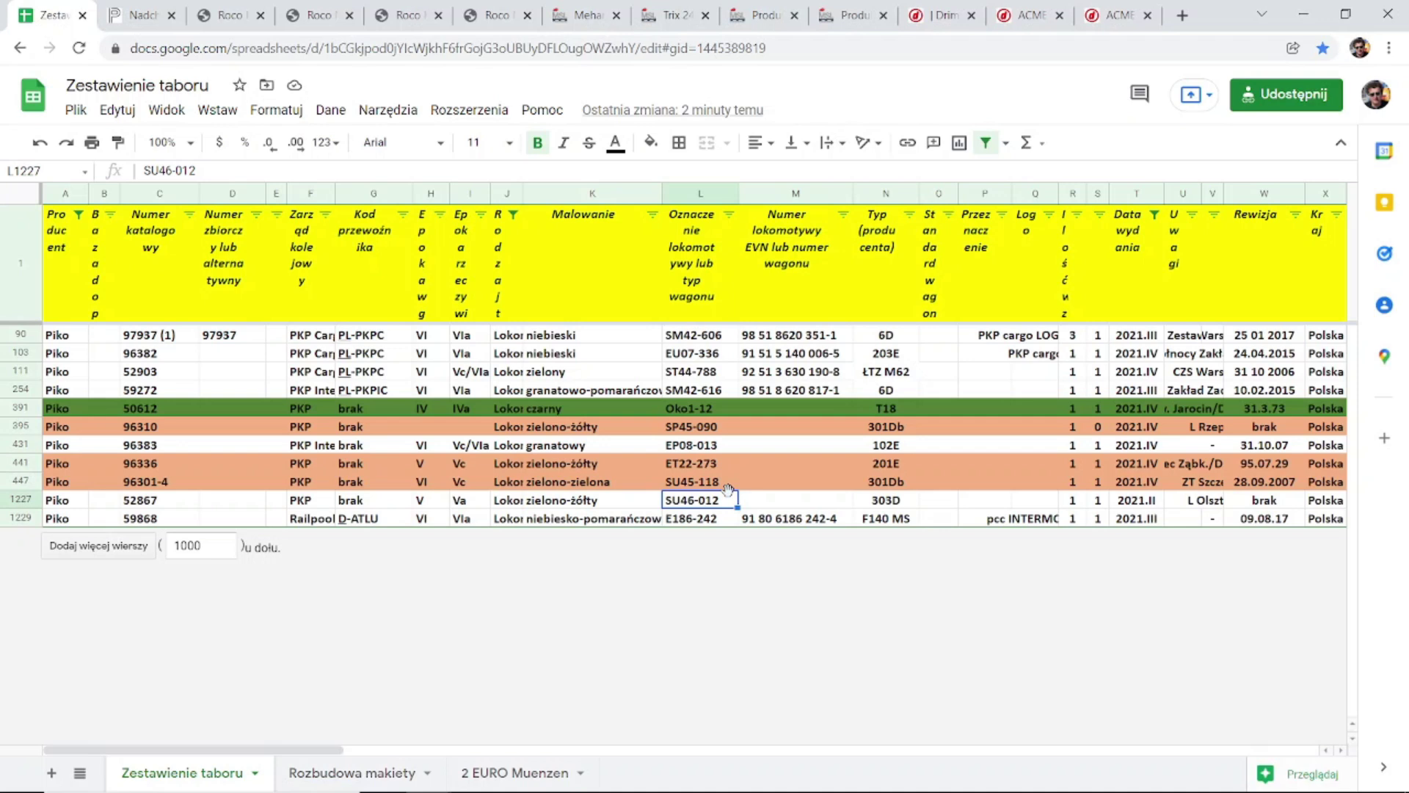
click(692, 521)
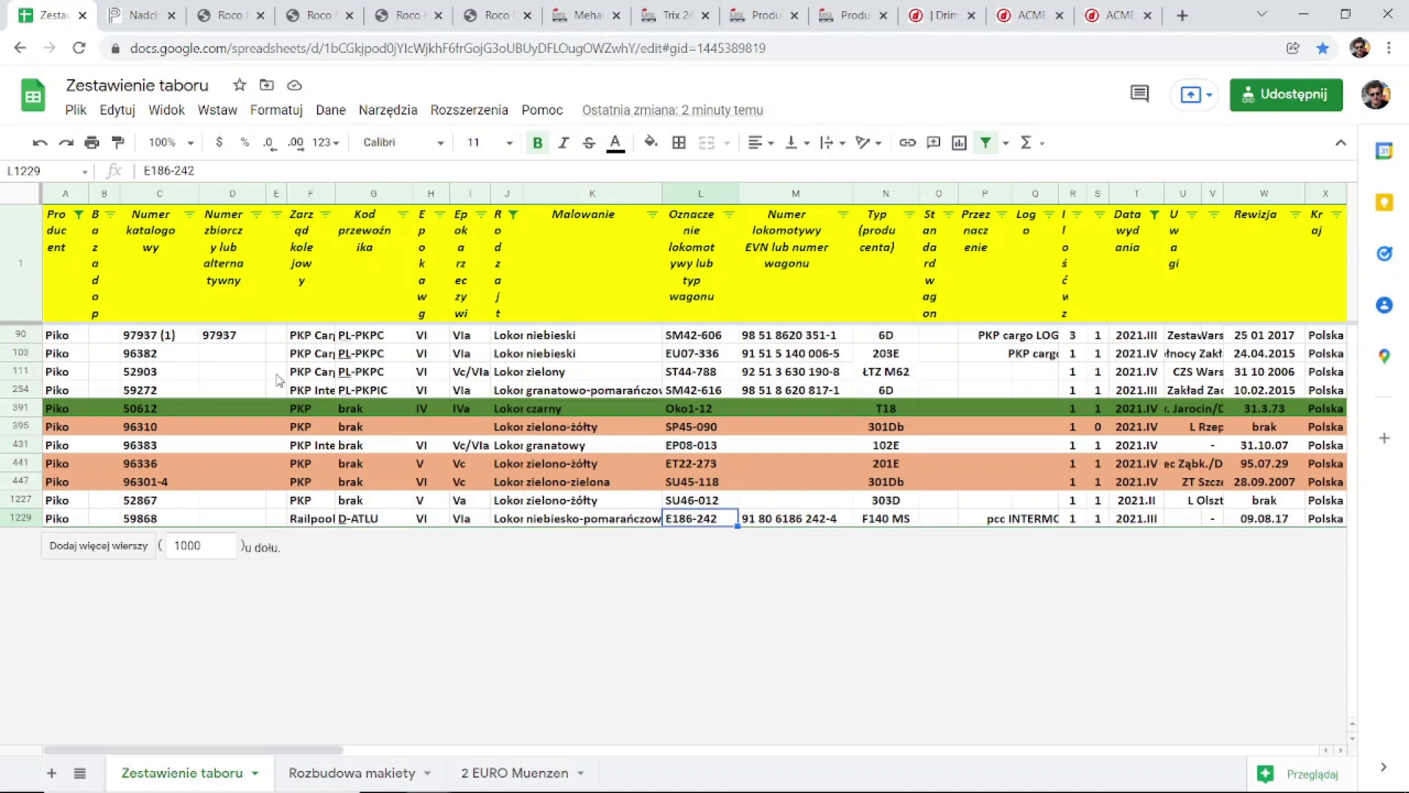
click(147, 332)
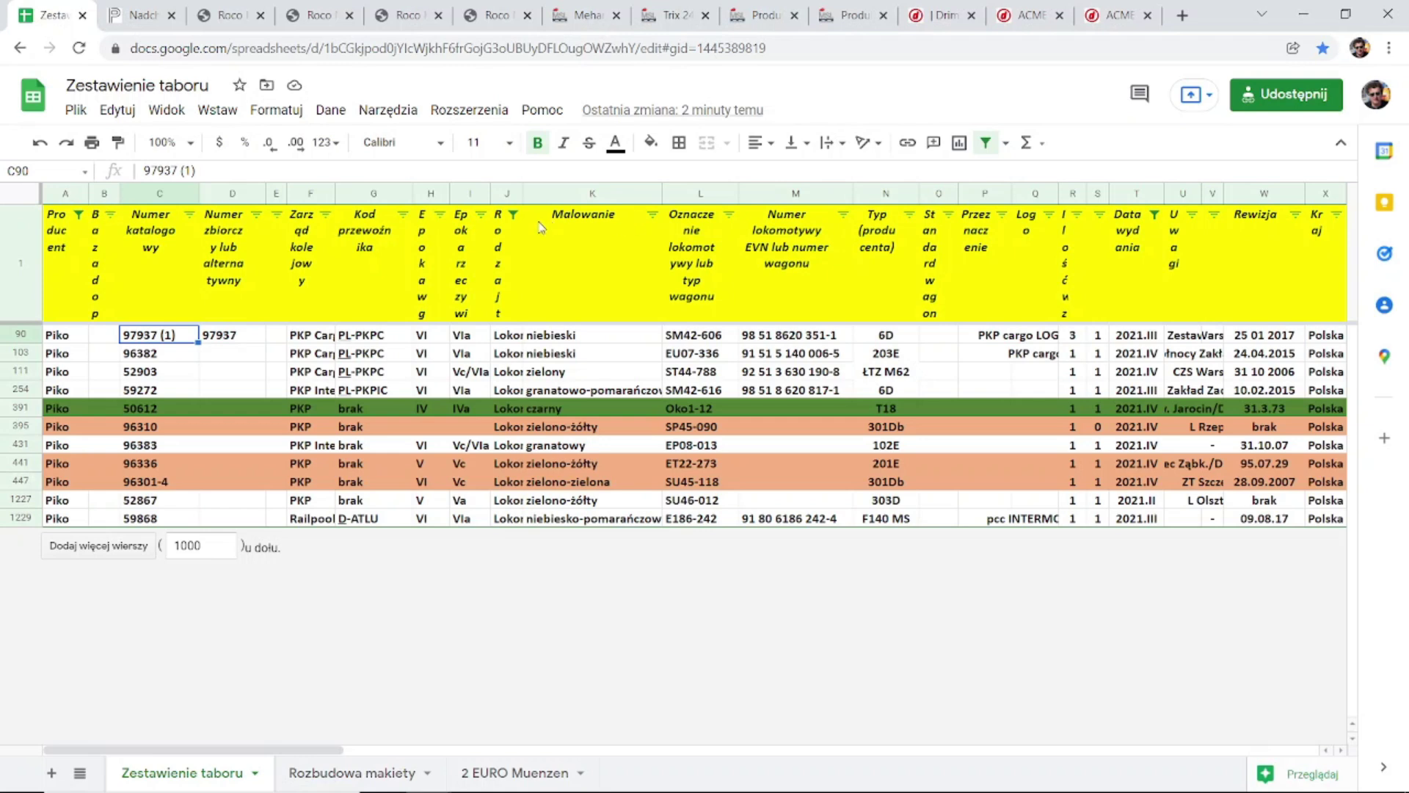
Change the Rodzaj taboru filter to show only Wagon osobowy, deselecting the electric, steam and diesel locomotive types.
click(513, 213)
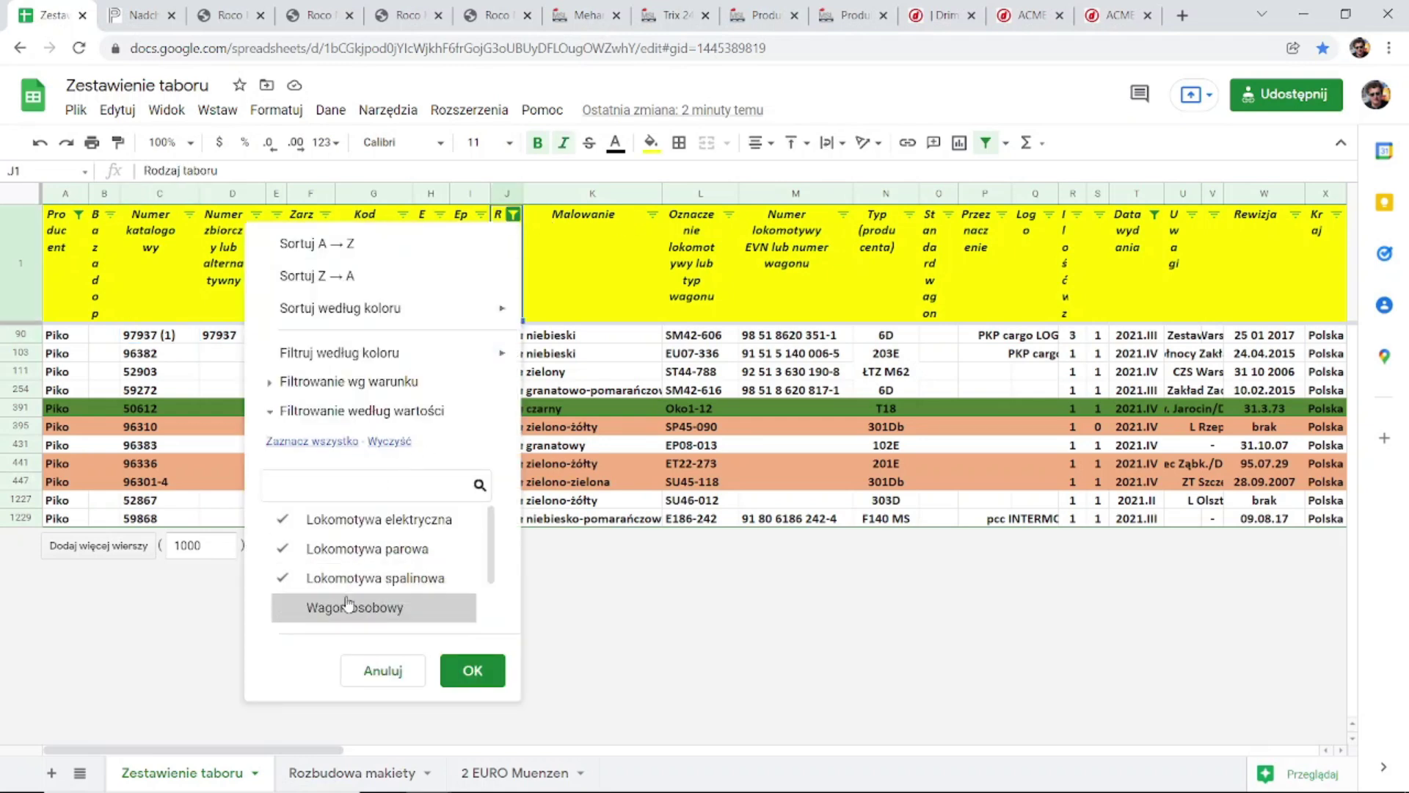
click(318, 518)
click(286, 549)
click(286, 584)
click(287, 608)
click(470, 671)
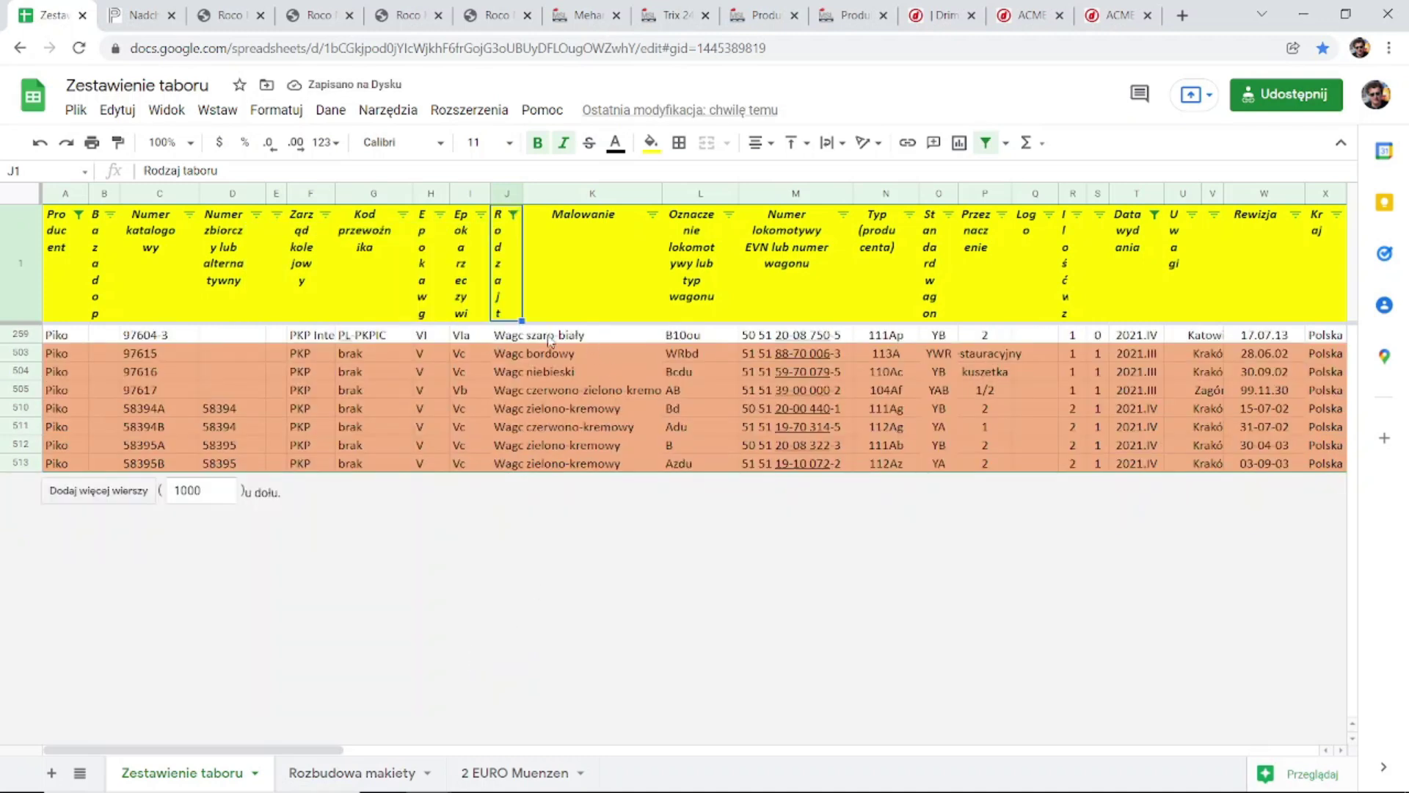
Examine the Piko passenger wagon rows one by one, checking the liveries from 97604-3 through the 58394 and 58395 sets.
click(571, 339)
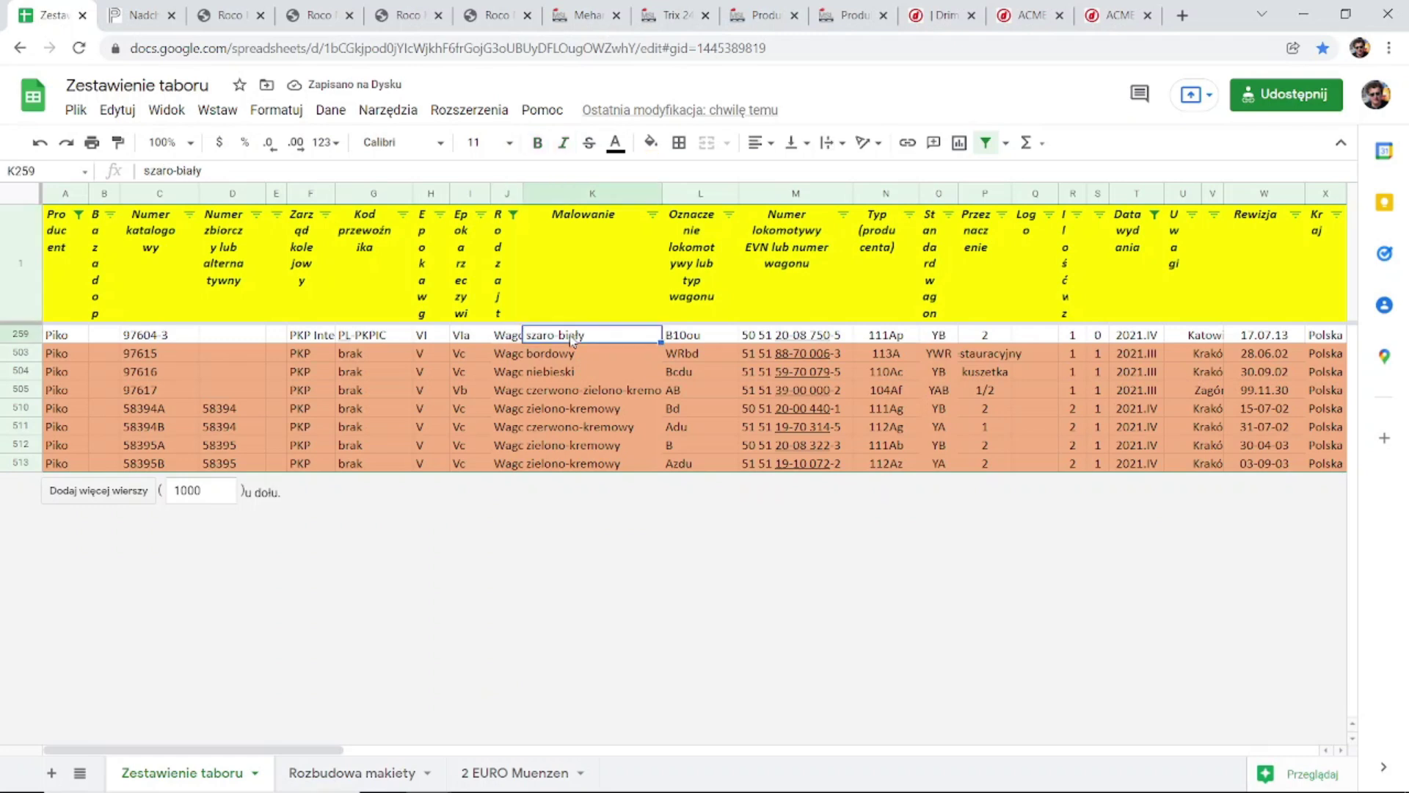
click(149, 340)
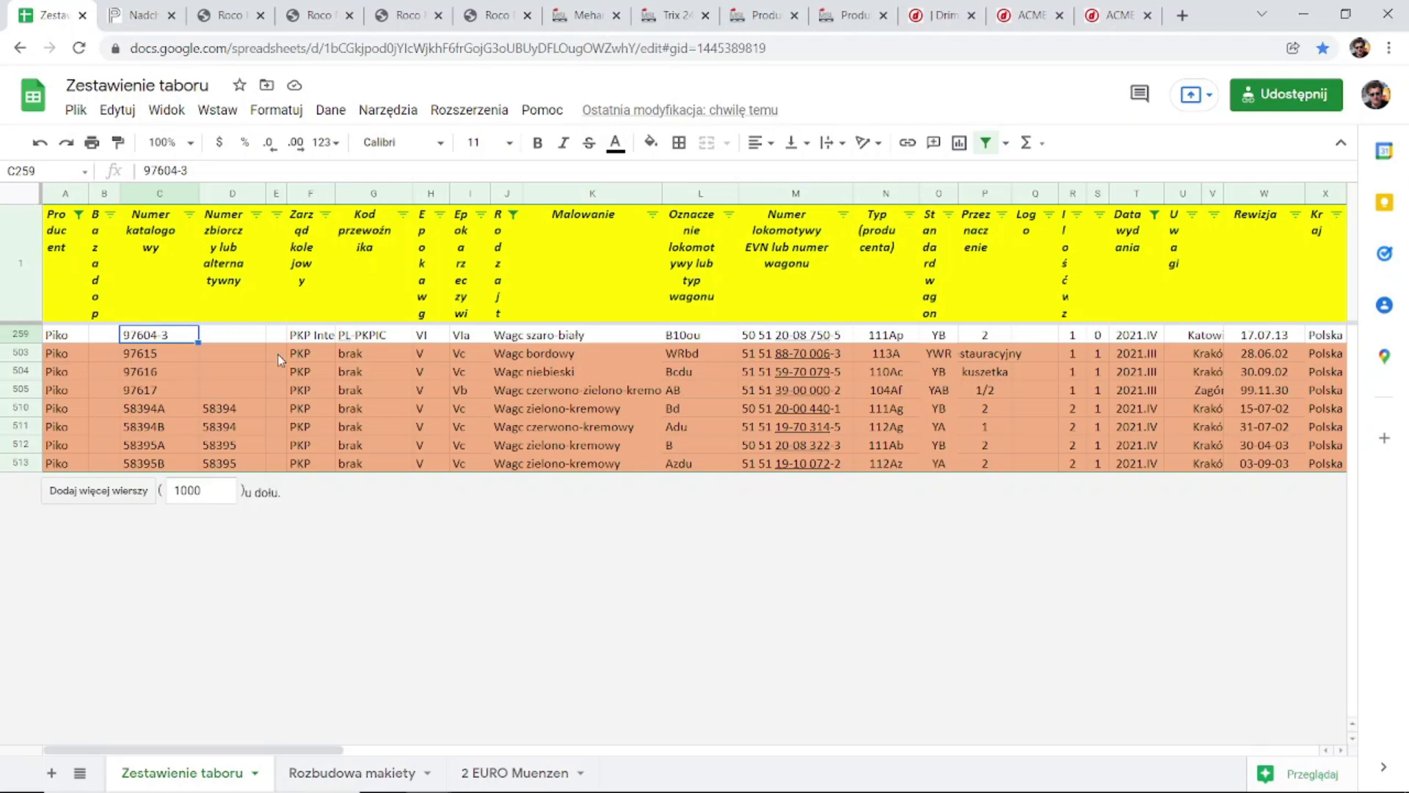
click(563, 360)
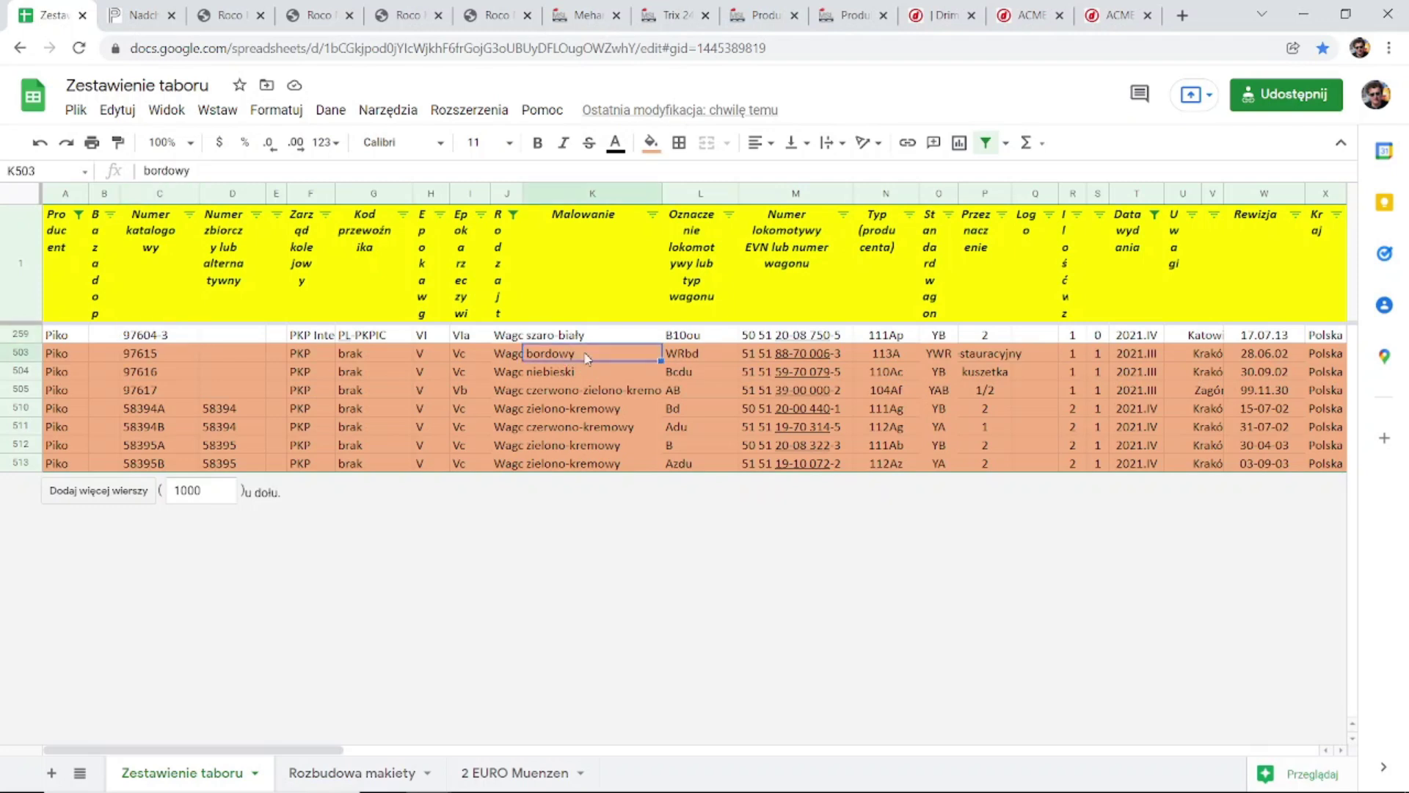
click(553, 379)
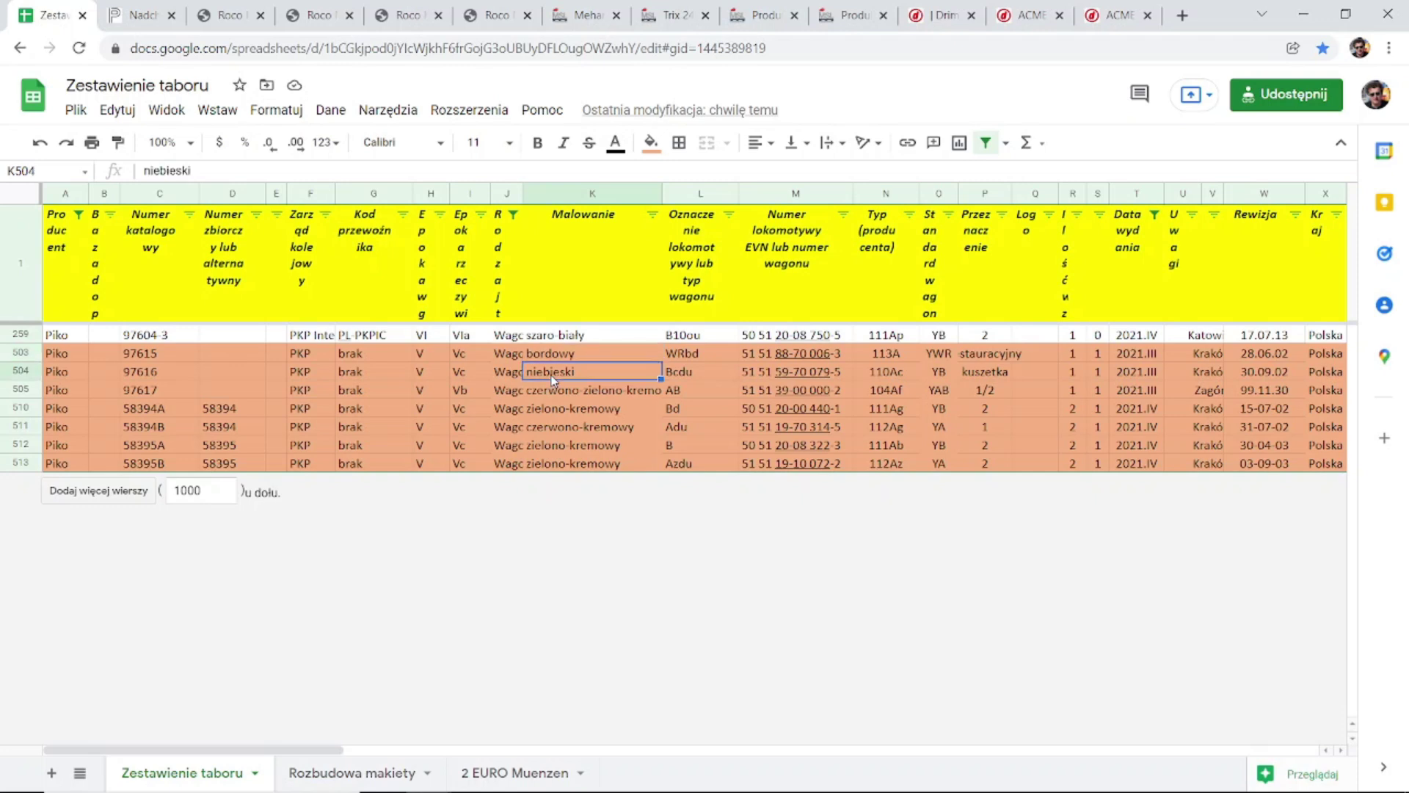
click(570, 394)
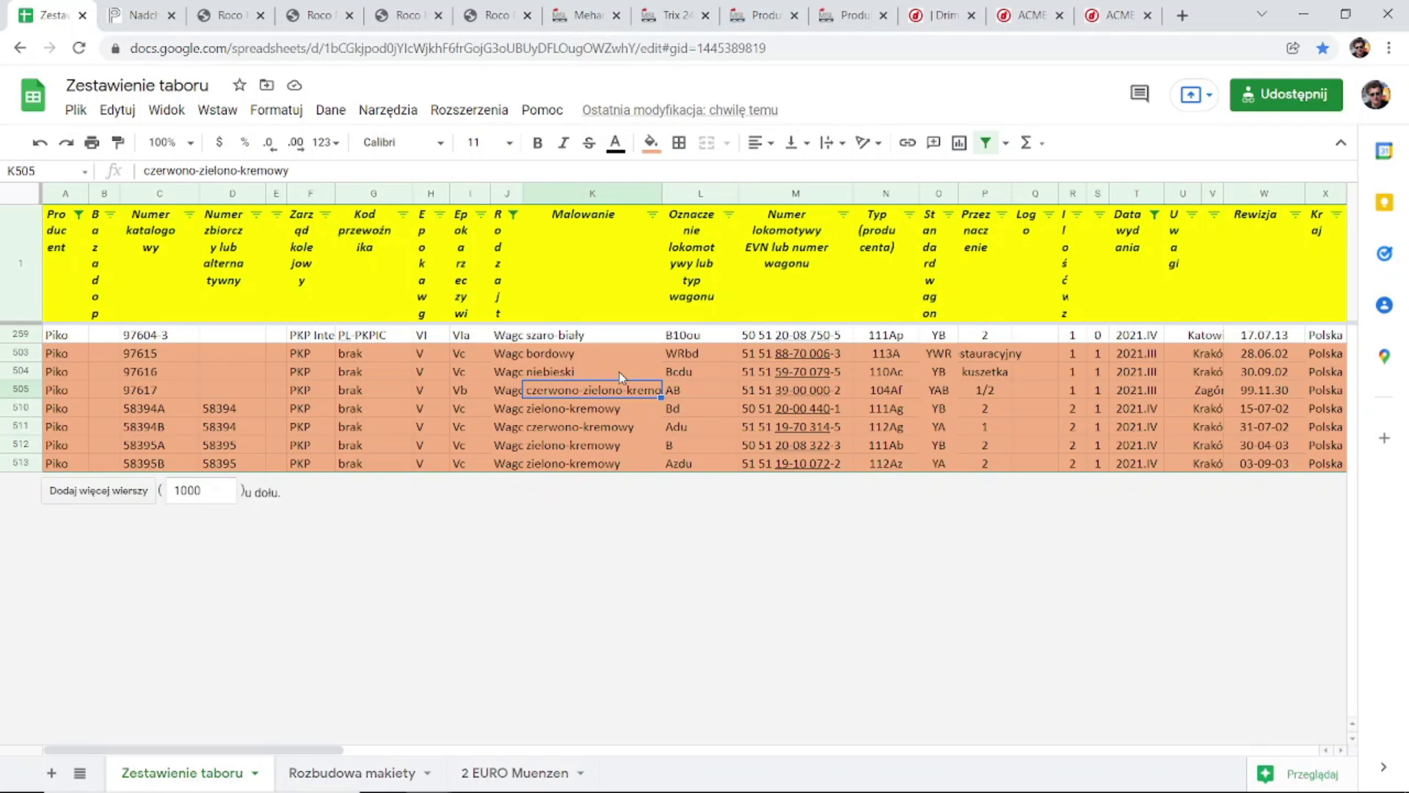
click(609, 446)
click(584, 463)
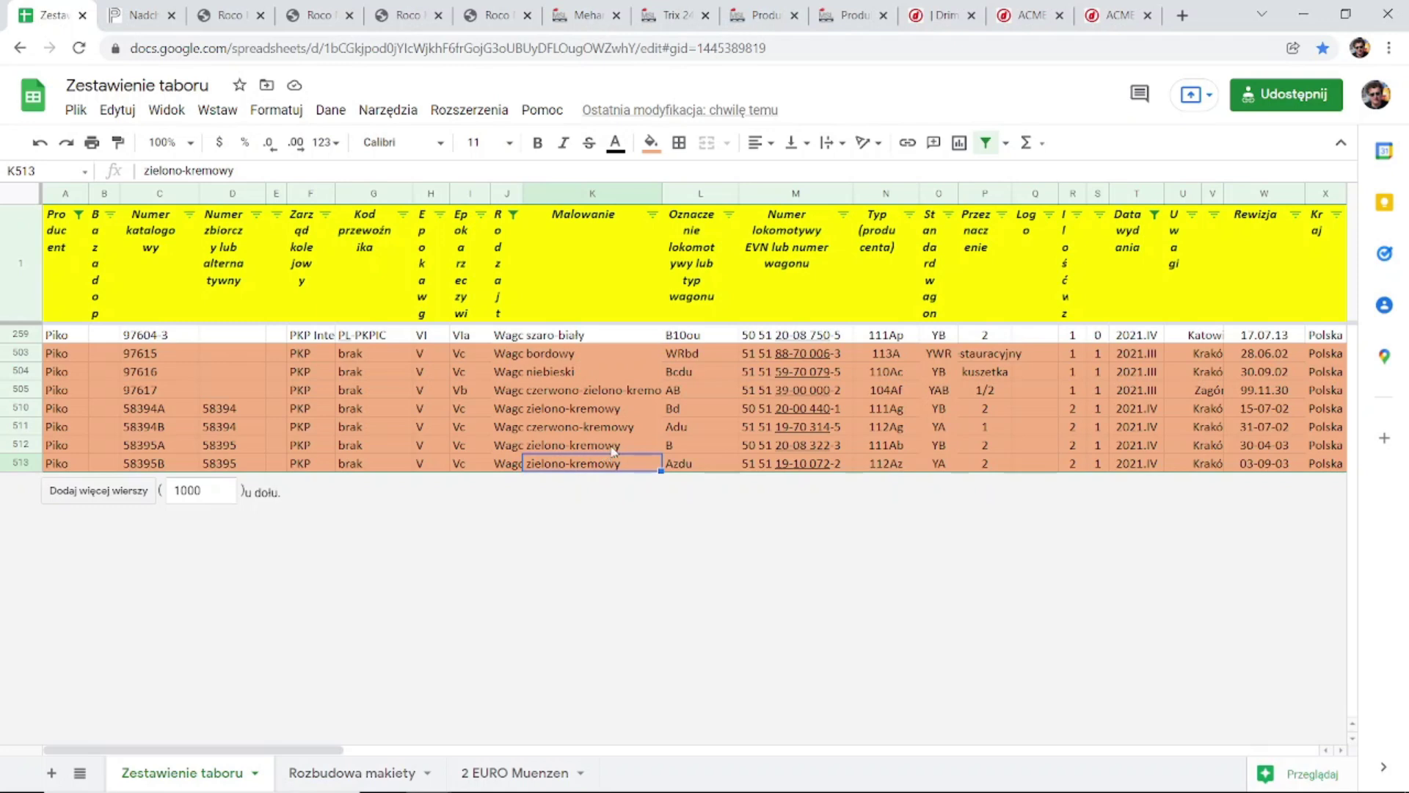
click(615, 445)
click(580, 426)
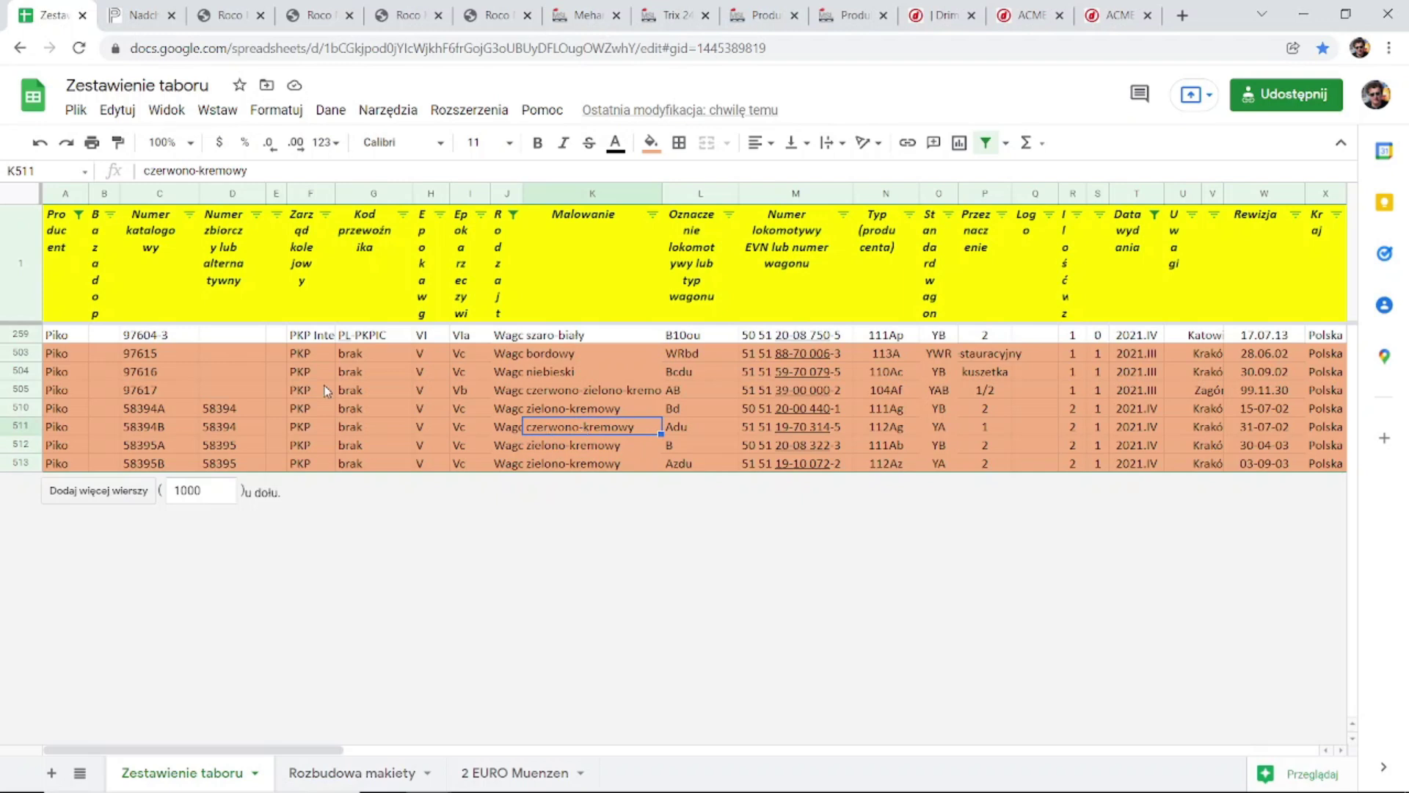
Change the Rodzaj taboru filter to show Wagon techniczny and Wagon towarowy instead of Wagon osobowy.
click(514, 215)
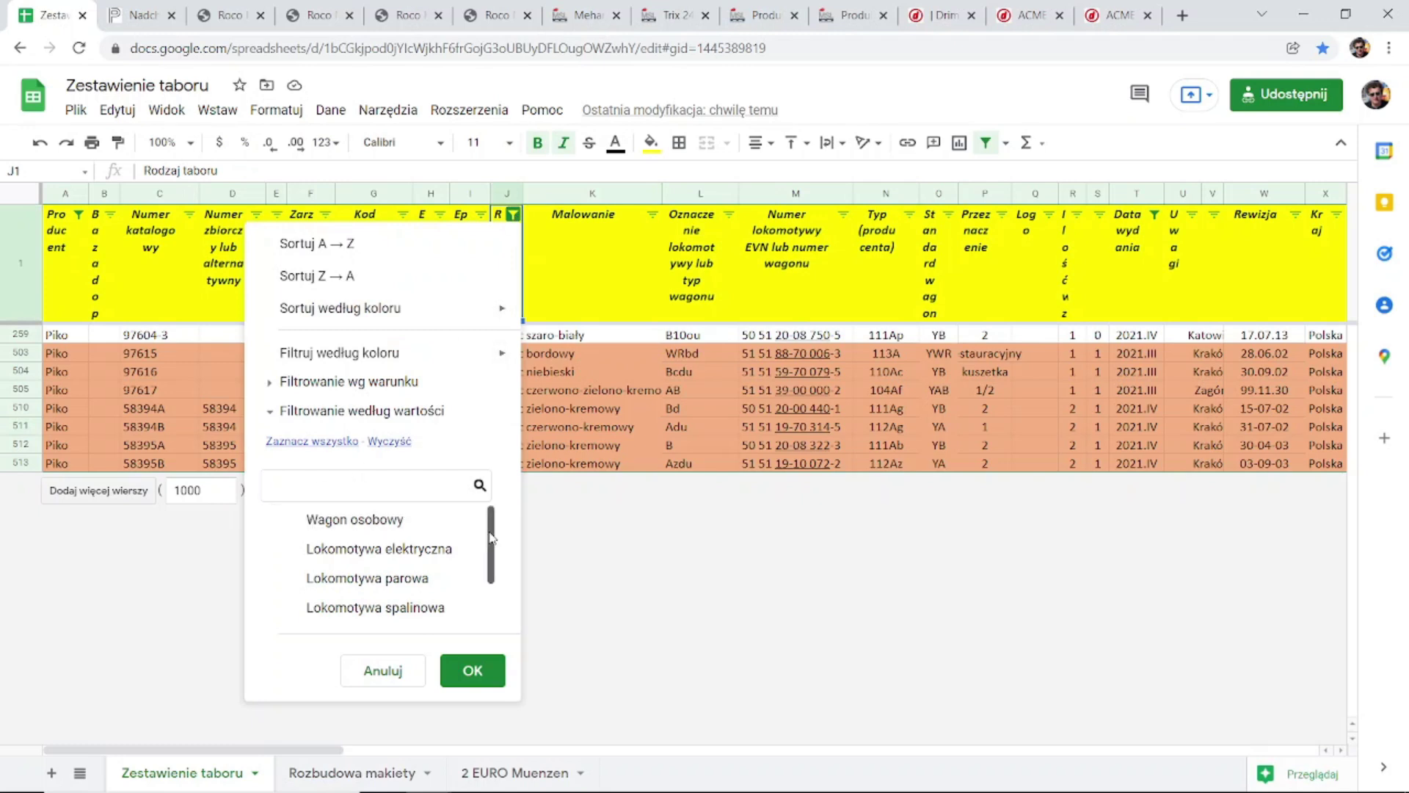
scroll(441, 587, down, 2)
click(396, 580)
click(470, 670)
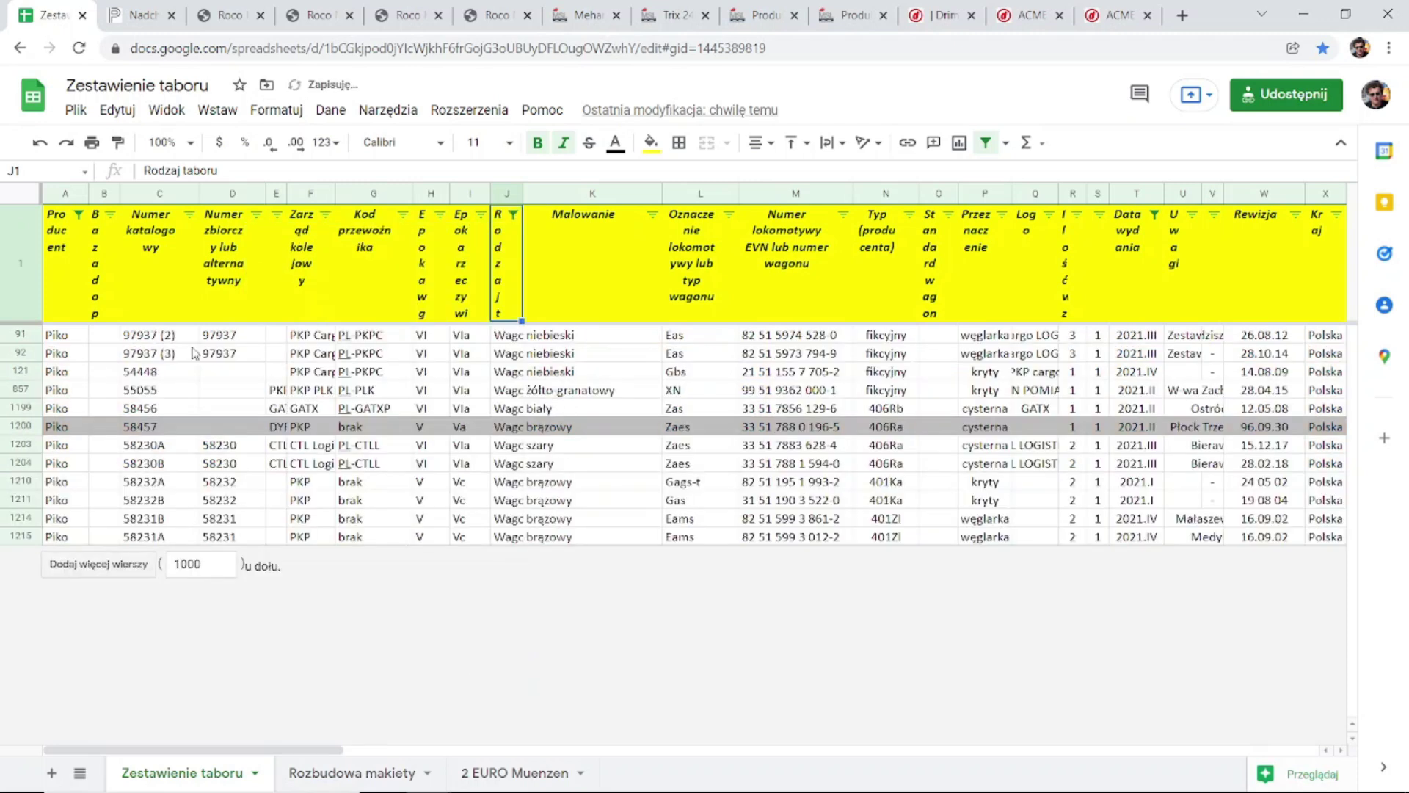
Examine the first Piko freight and technical wagon rows, checking the two Eas wagons of set 97937, the Gbs and the XN.
click(146, 340)
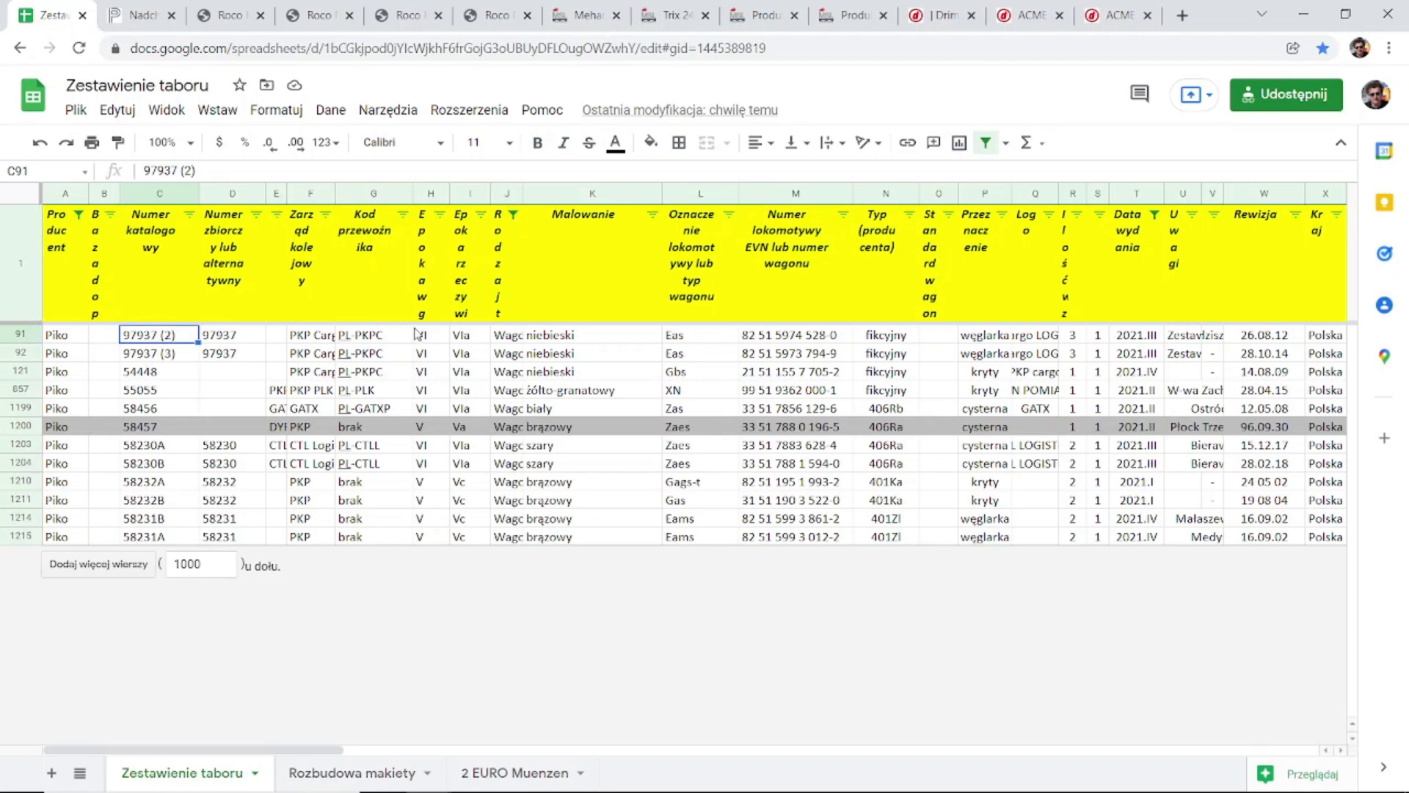
click(697, 344)
click(686, 357)
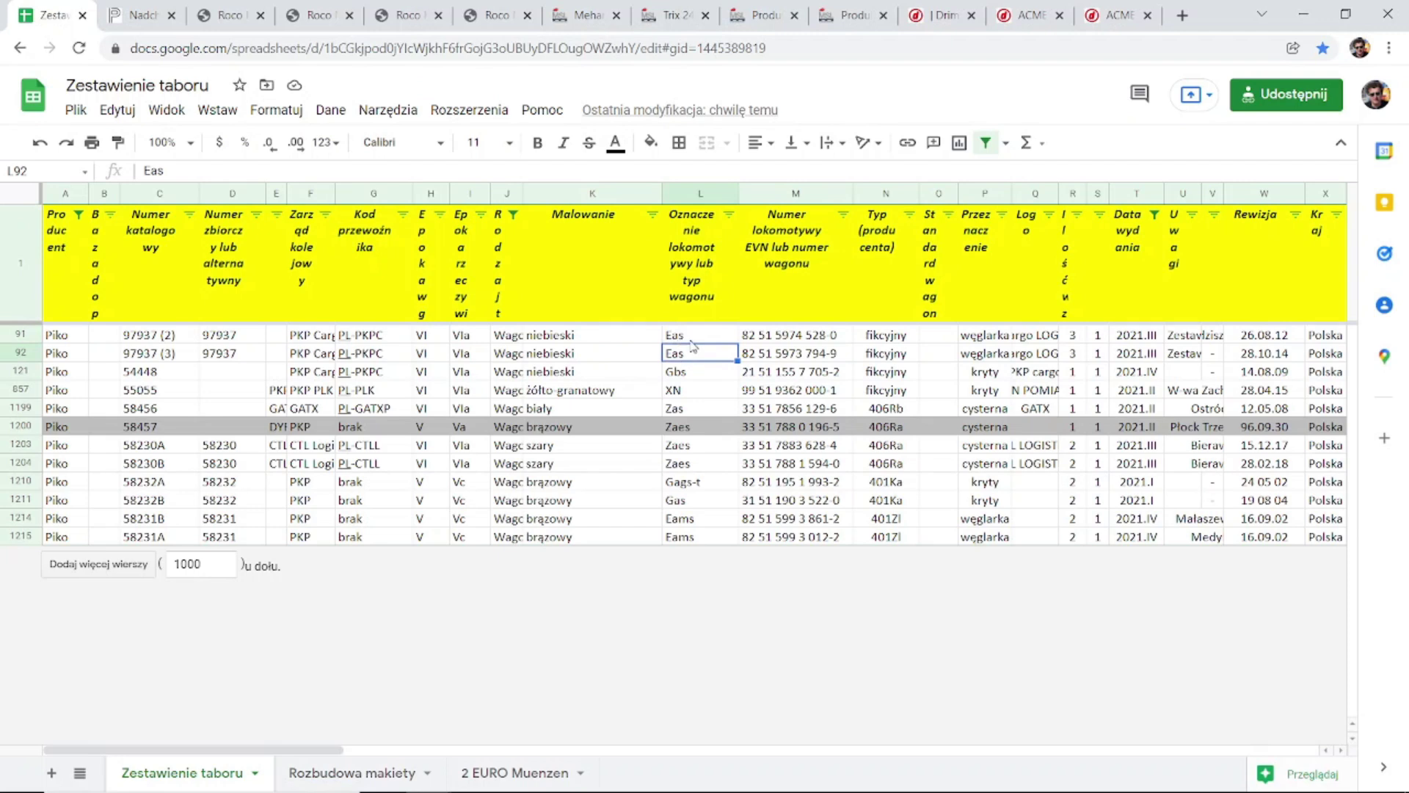
click(684, 342)
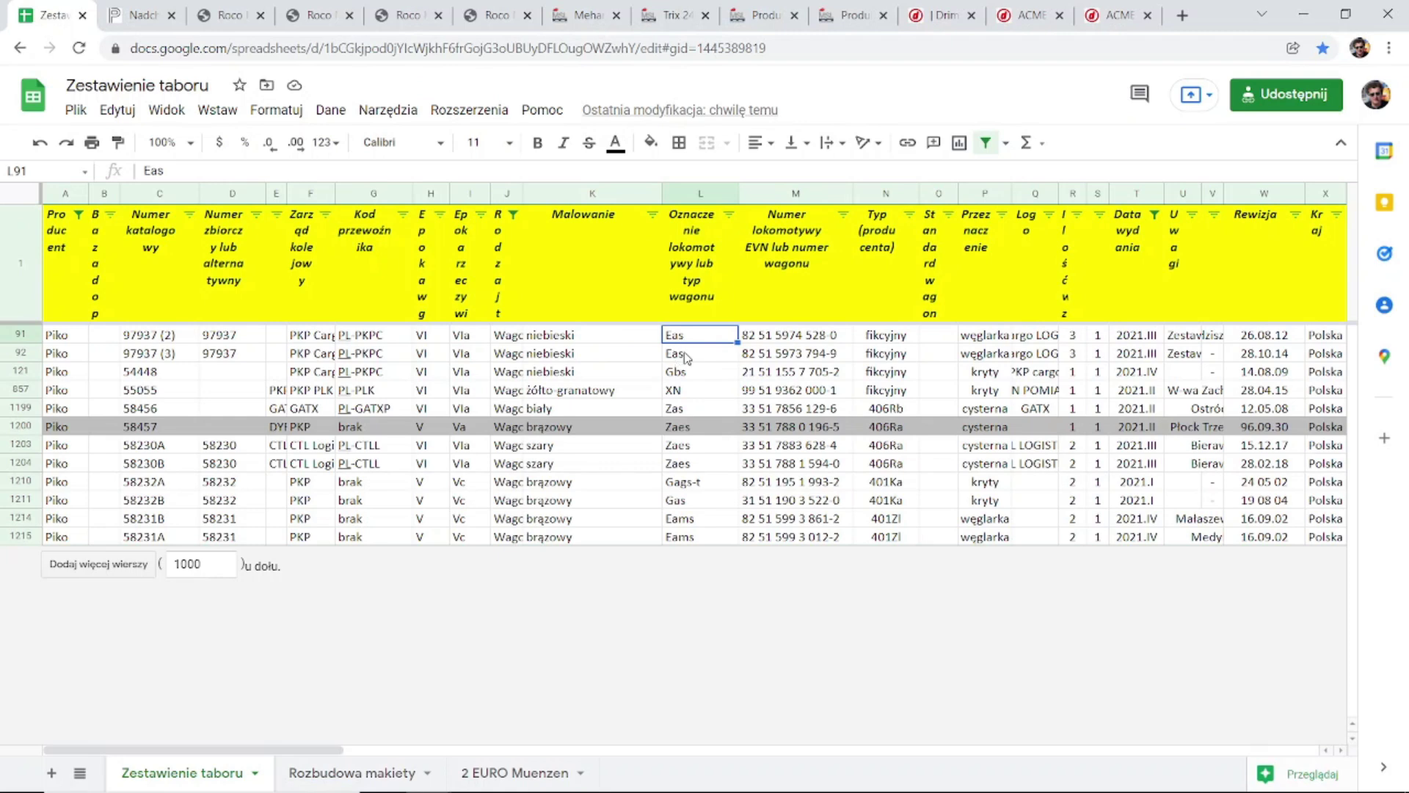
click(686, 358)
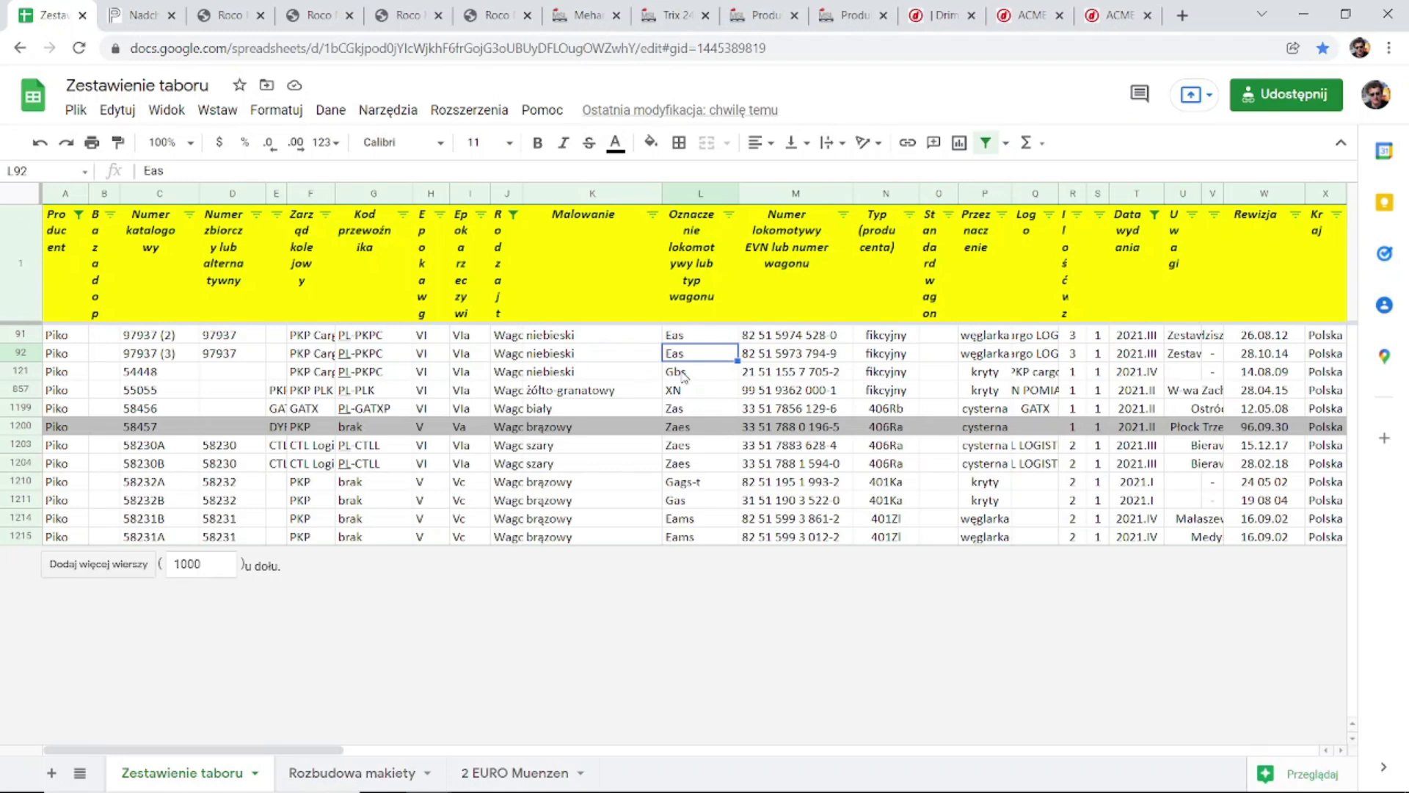
click(703, 376)
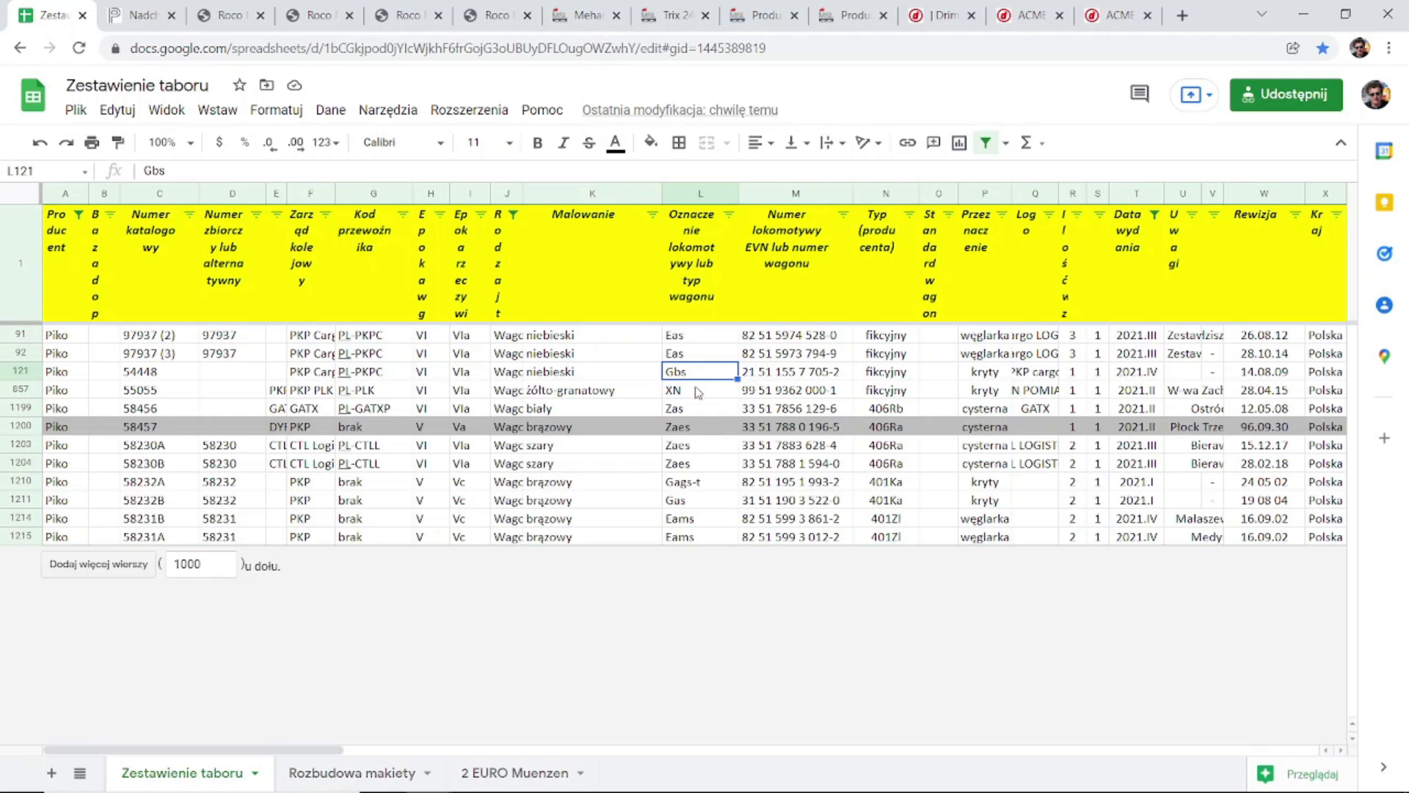
click(690, 392)
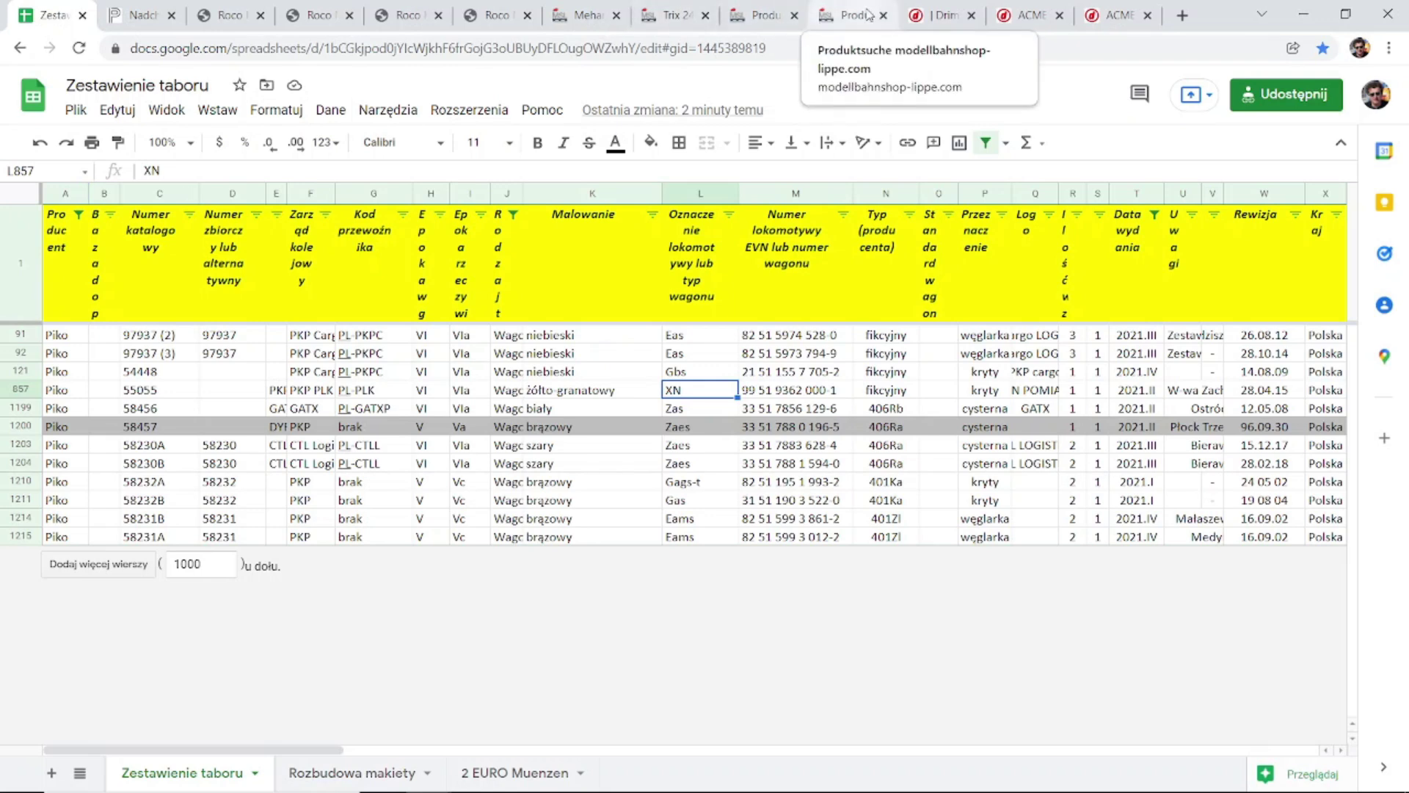
View the Piko EN57 multiple-unit listings in the modellbahnshop-lippe.com product search.
click(778, 23)
click(839, 22)
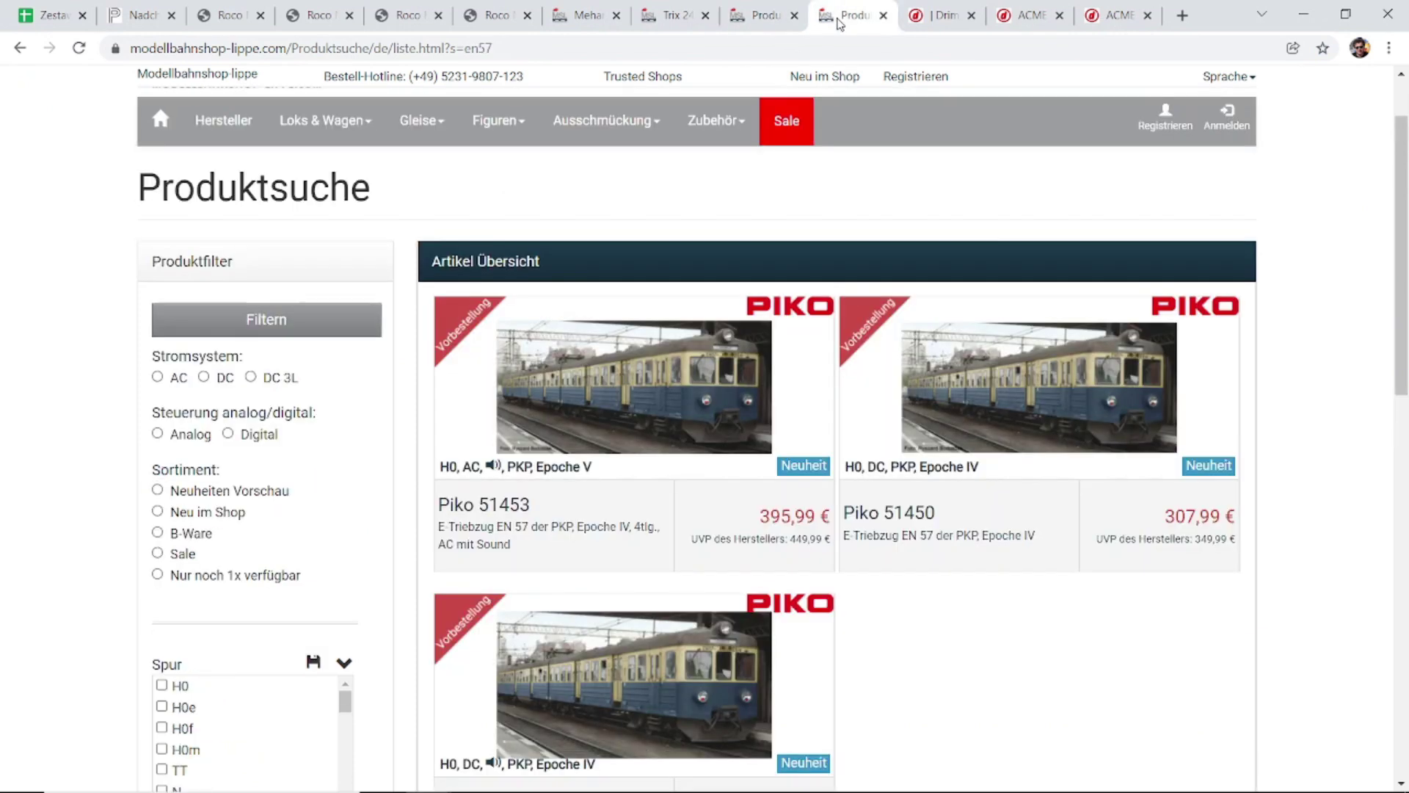
scroll(854, 258, down, 1)
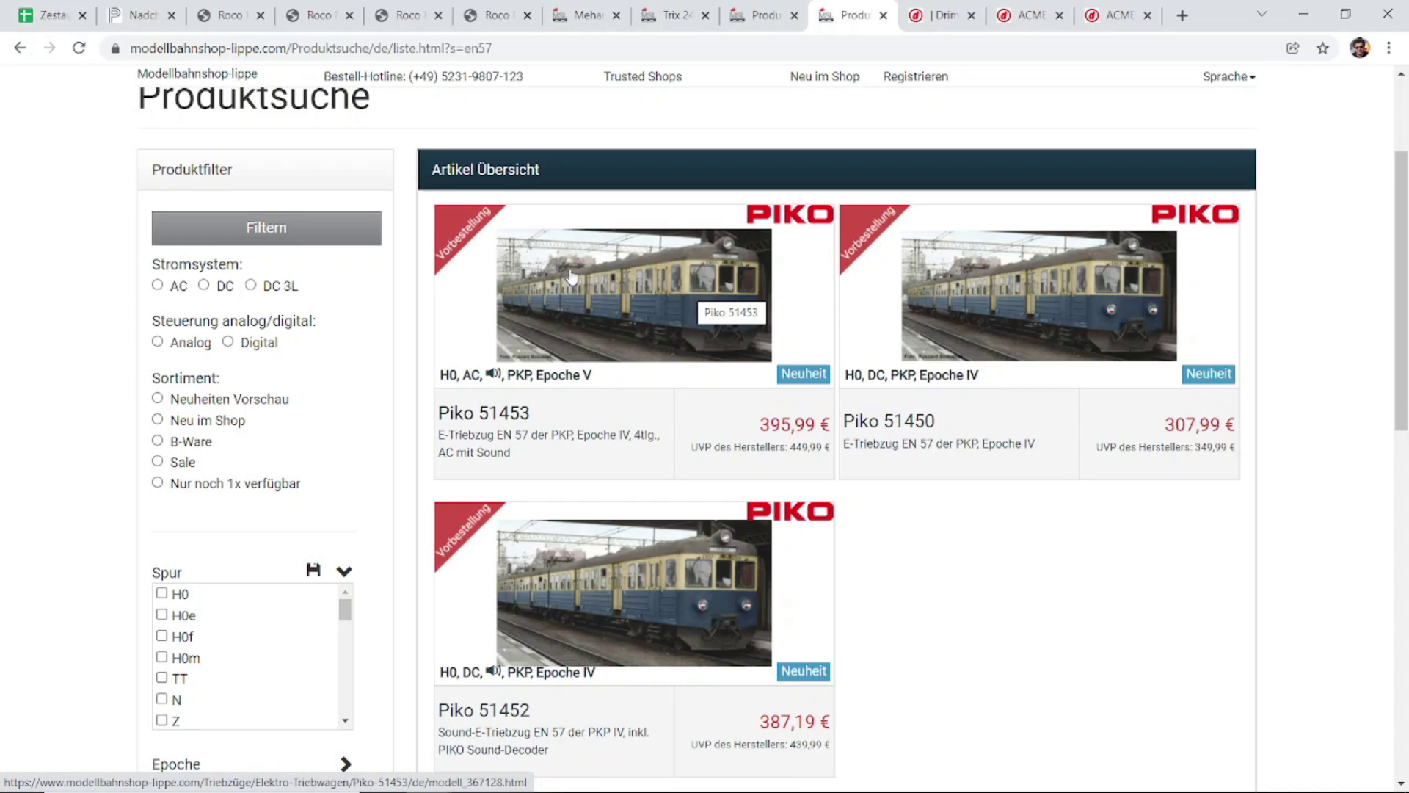
Return to the Zestawienie taboru spreadsheet and reset the Rodzaj taboru filter to include all rolling stock types.
click(49, 16)
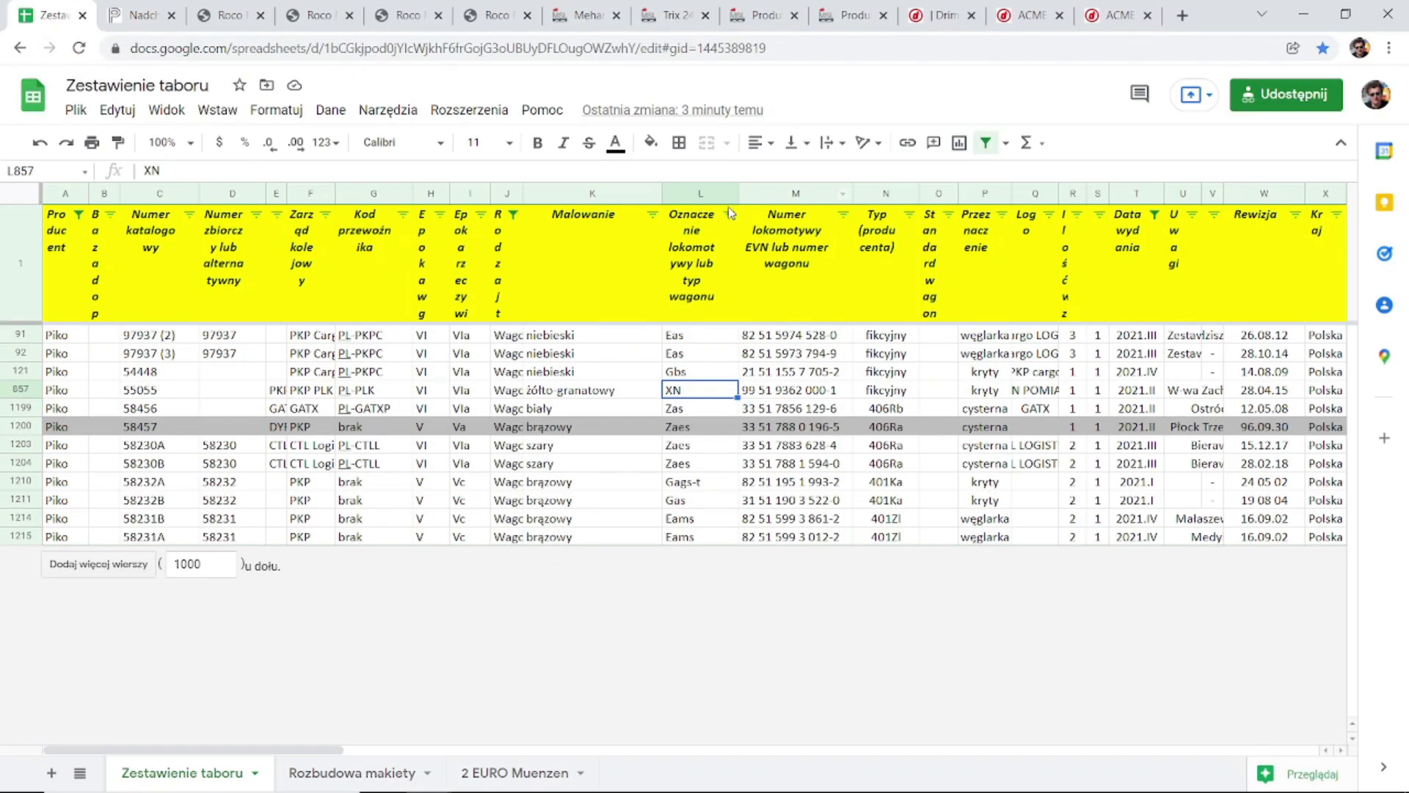
click(512, 213)
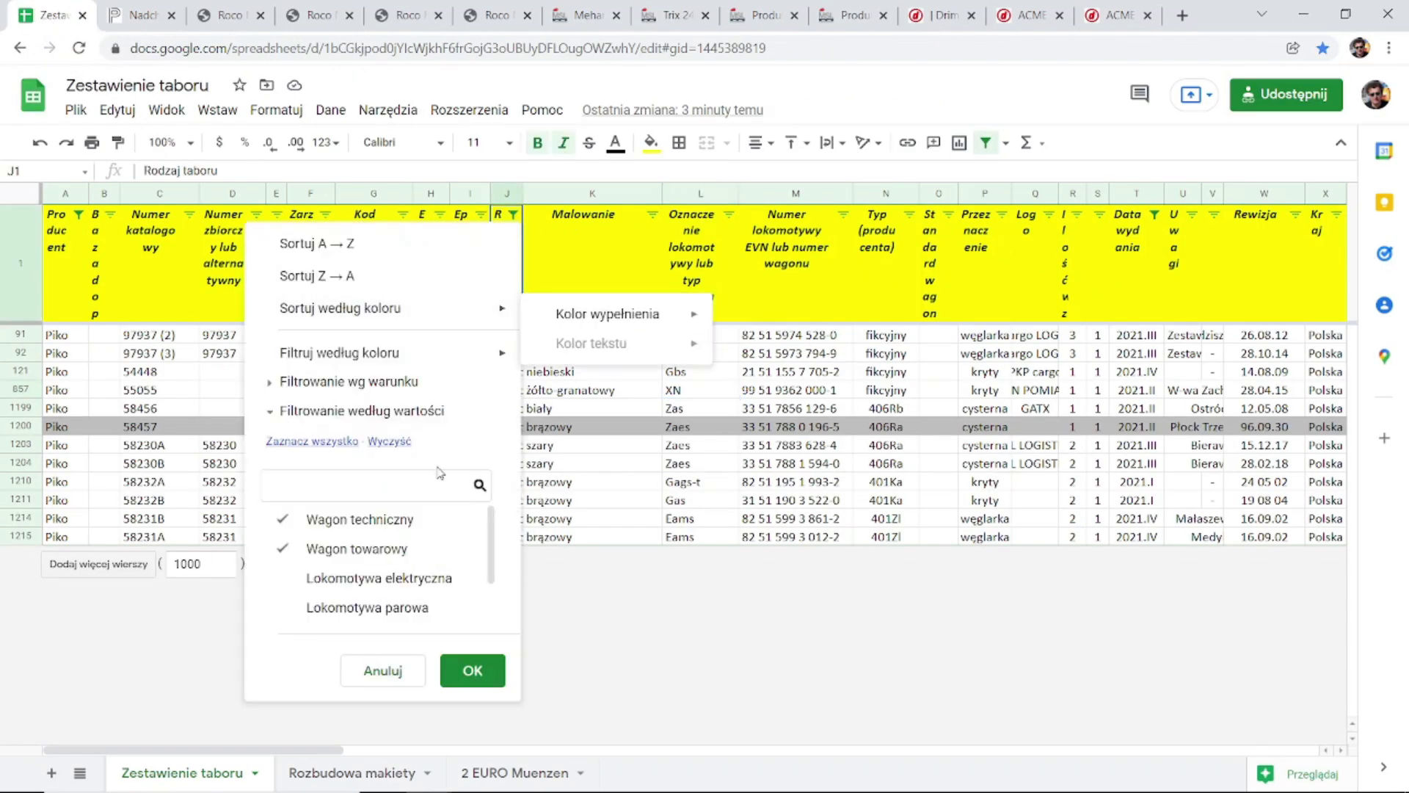
click(346, 443)
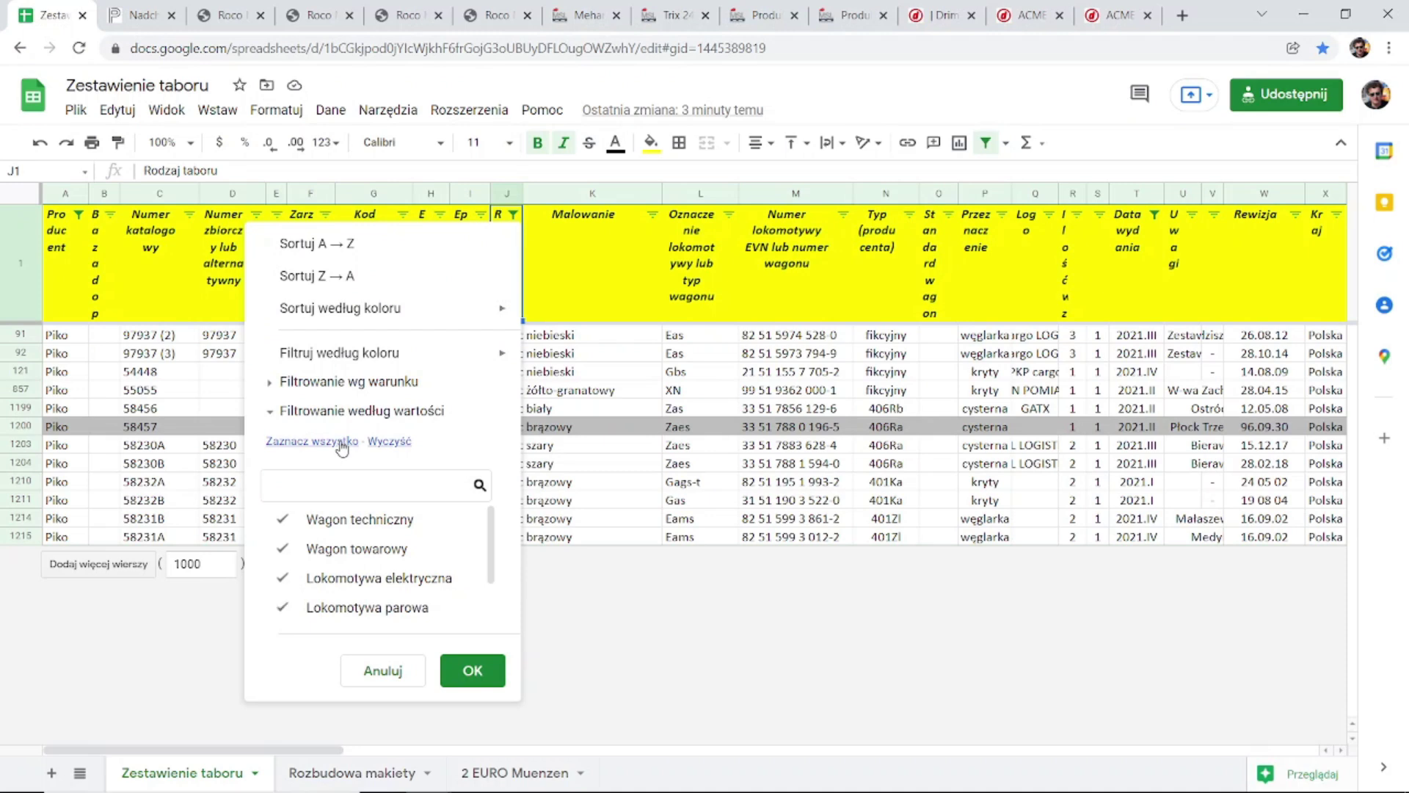
click(499, 669)
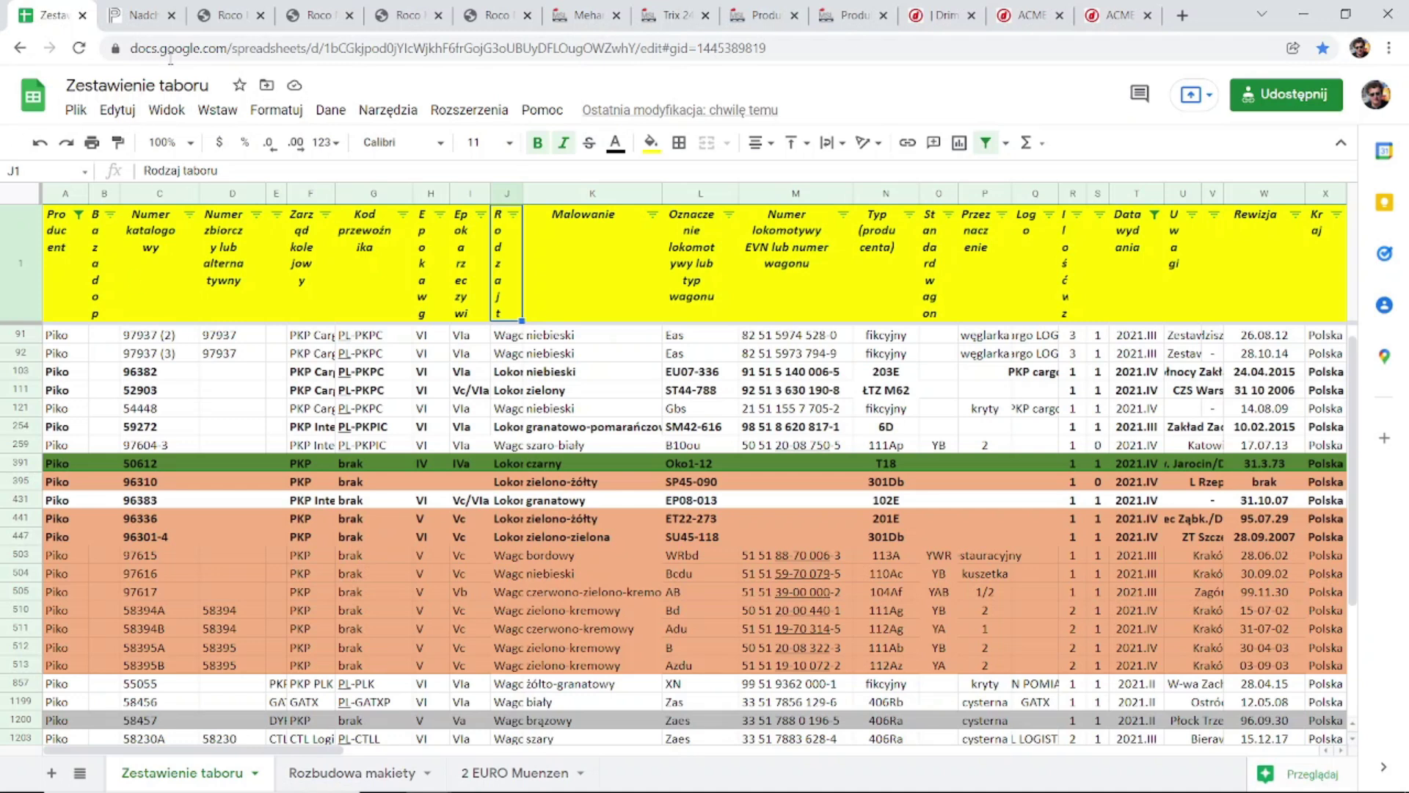
Close the EN57 product search page and the three drim.pl shop pages, keeping the Rivarossi search open.
click(765, 18)
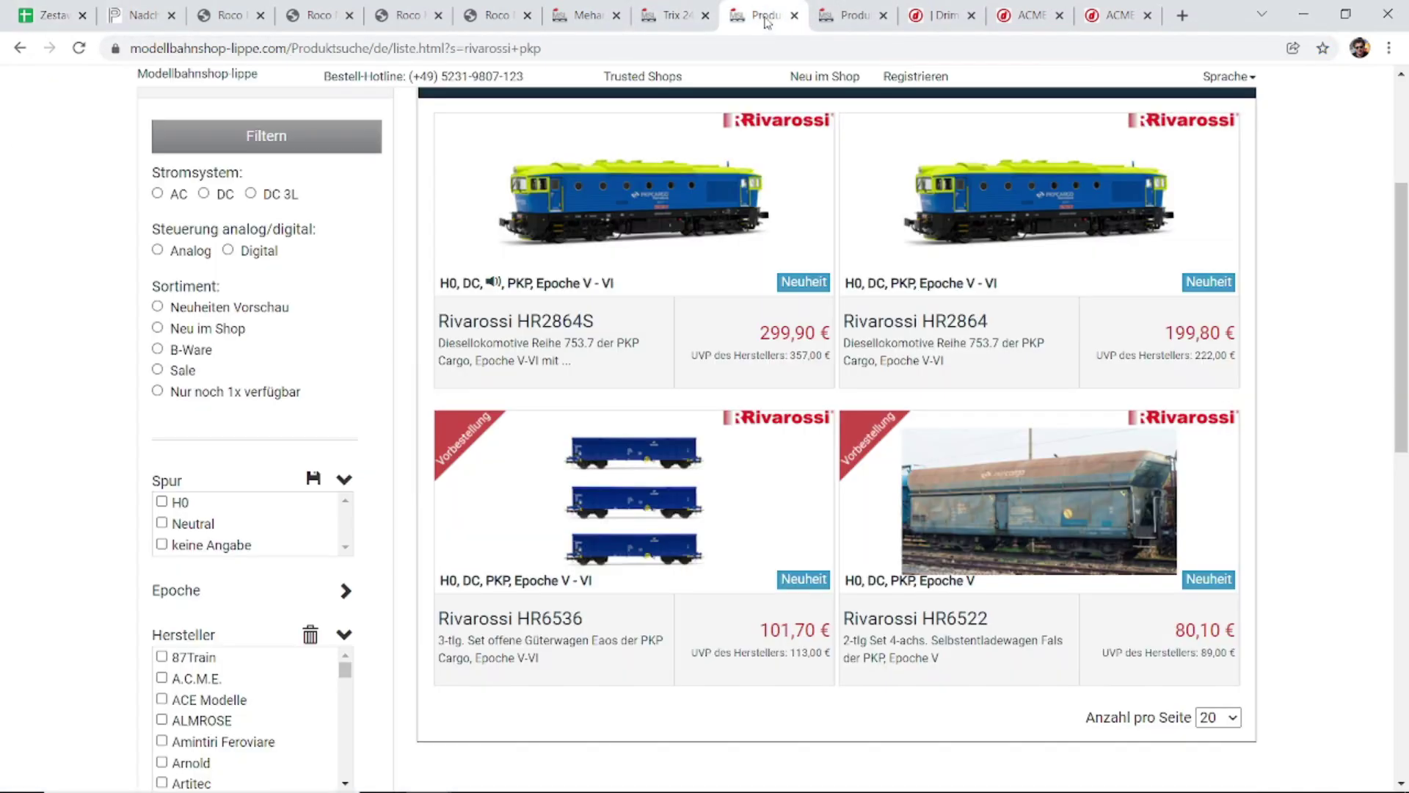
click(851, 17)
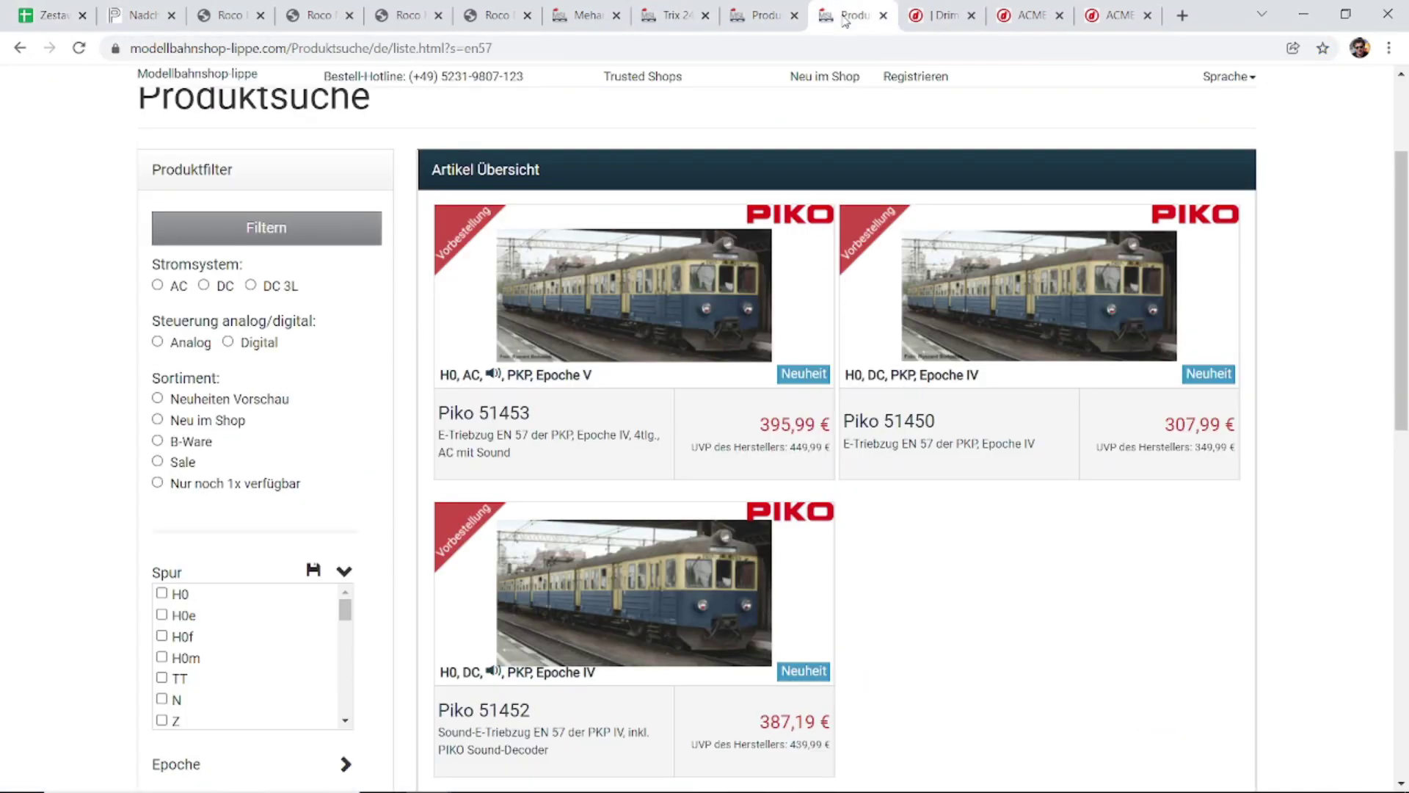
click(885, 16)
click(883, 16)
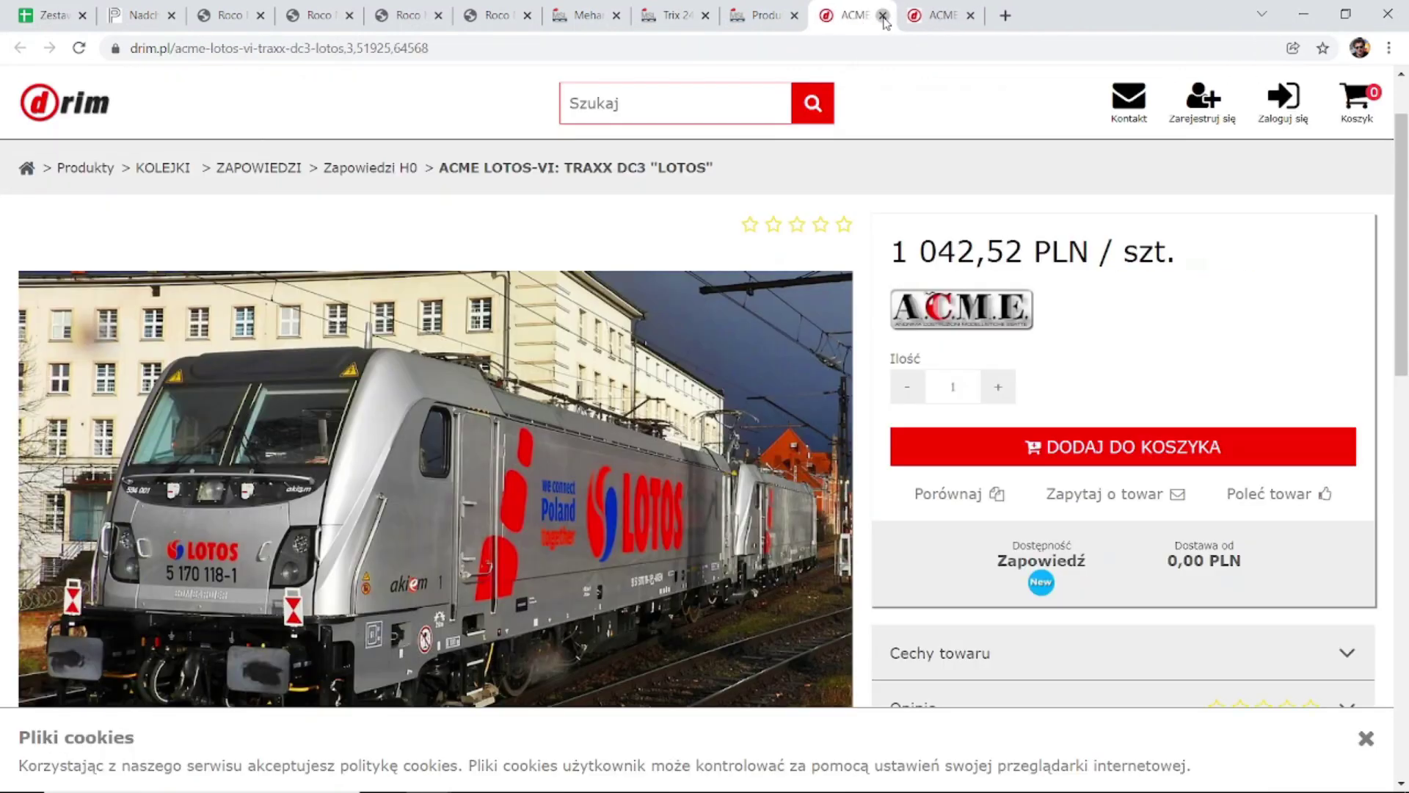
click(883, 16)
click(883, 17)
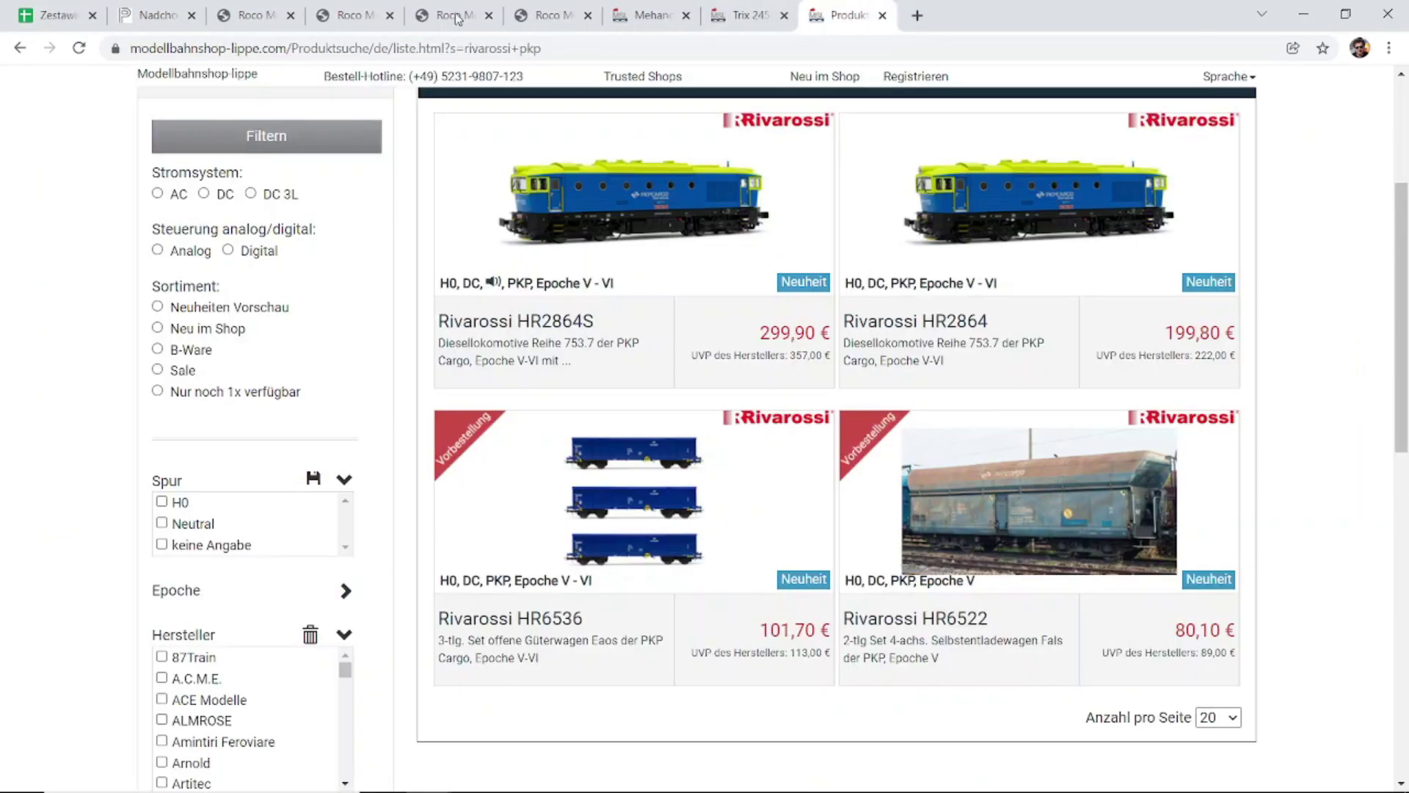
Return to the Zestawienie taboru spreadsheet and filter the Producent column to show only Rivarossi instead of Piko.
click(61, 20)
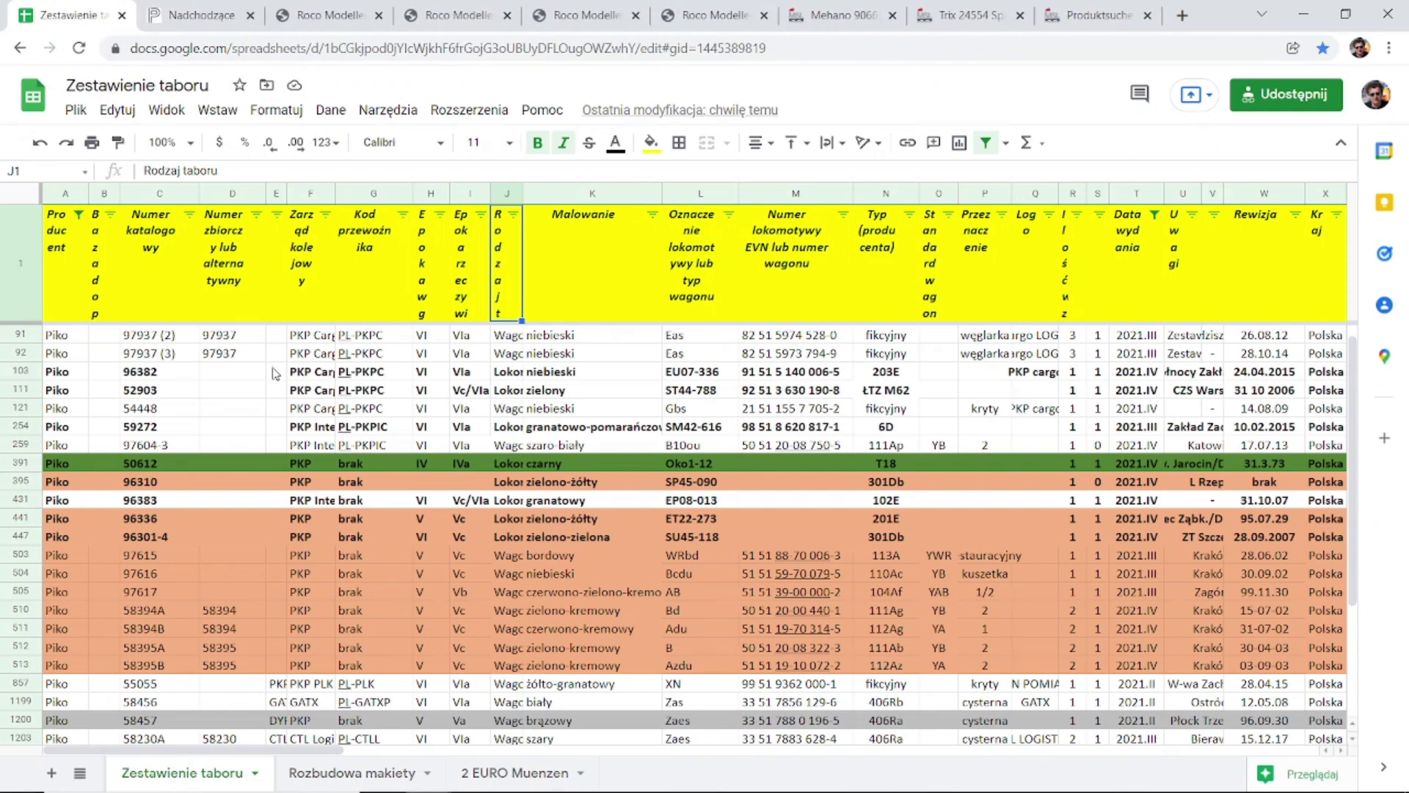
click(78, 214)
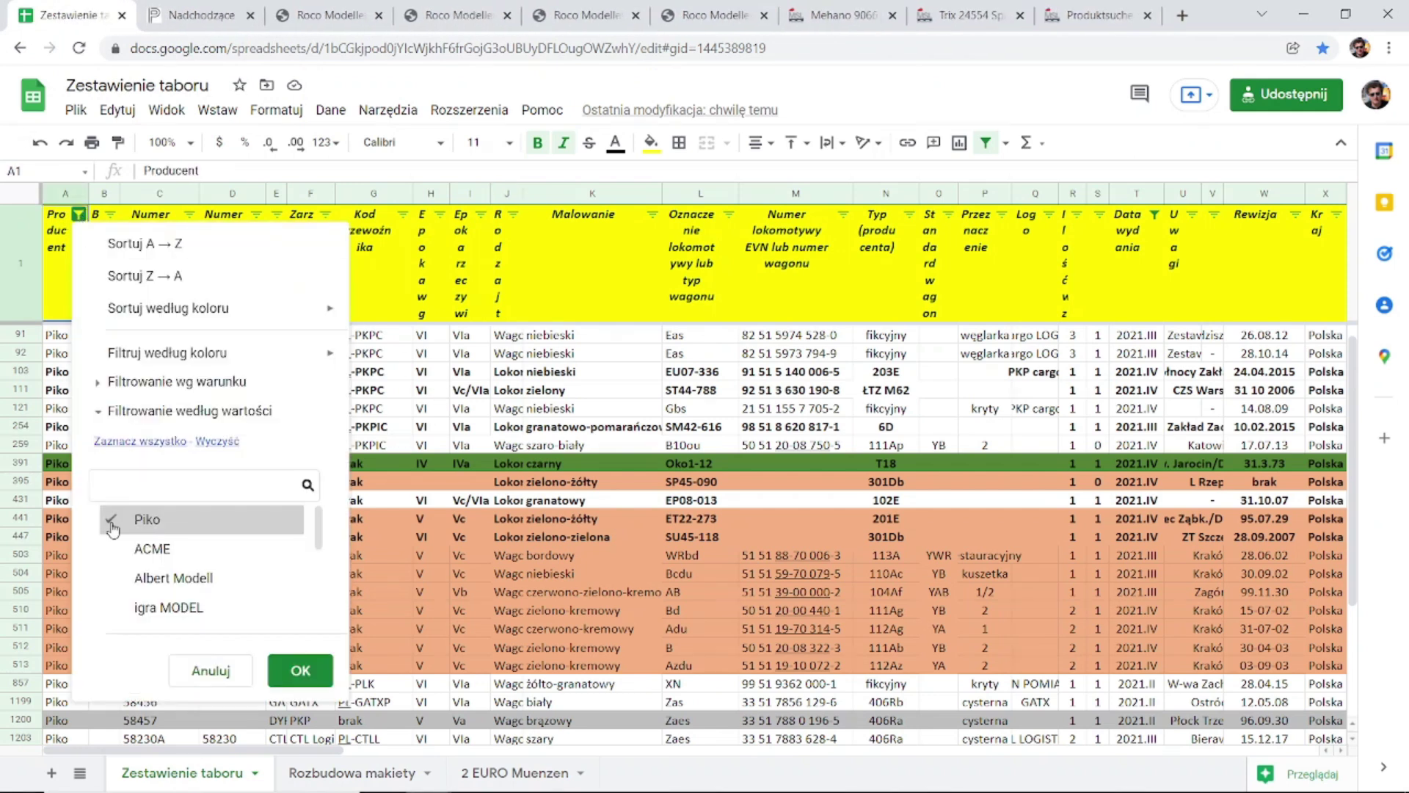
scroll(184, 543, down, 3)
scroll(183, 546, up, 2)
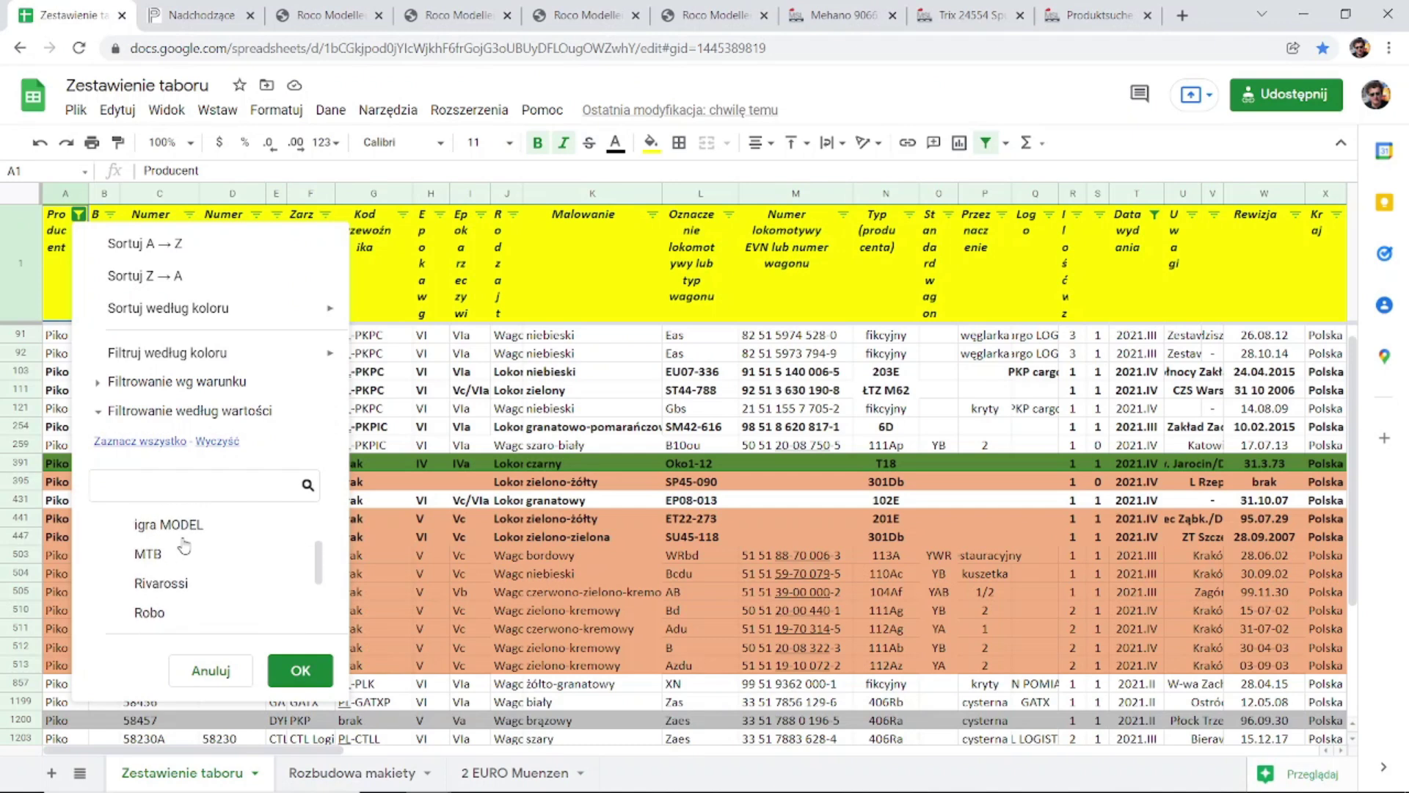
click(178, 591)
scroll(184, 547, up, 2)
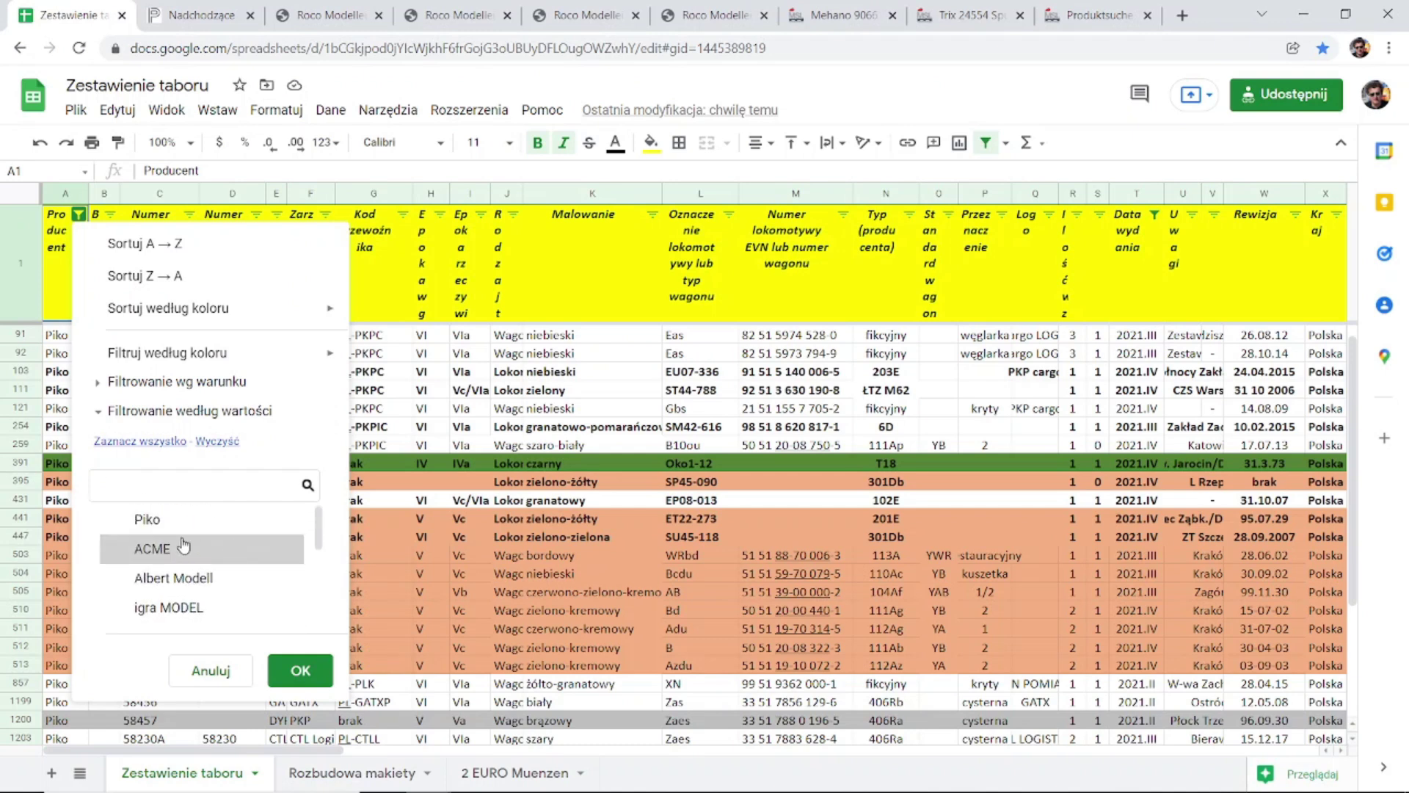
click(290, 670)
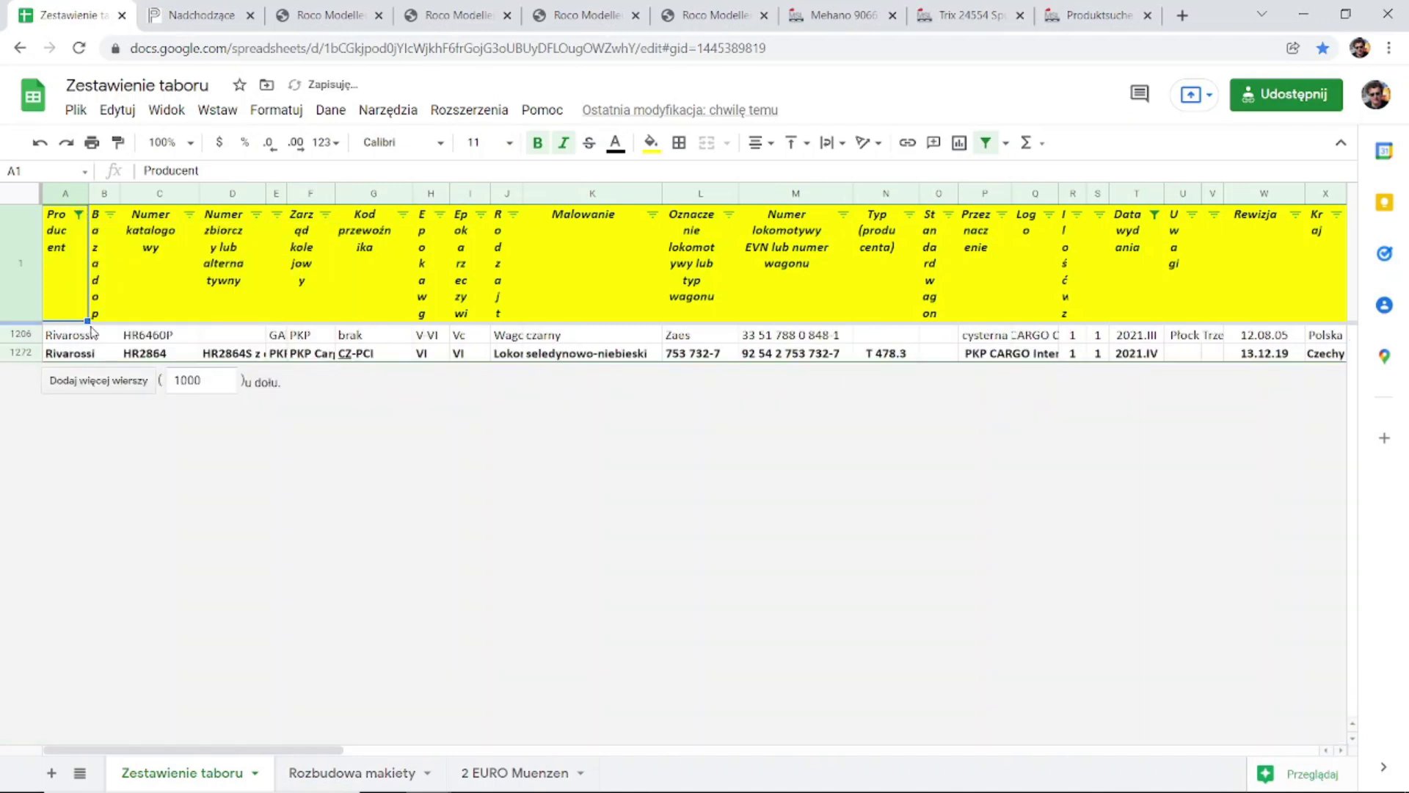
click(69, 335)
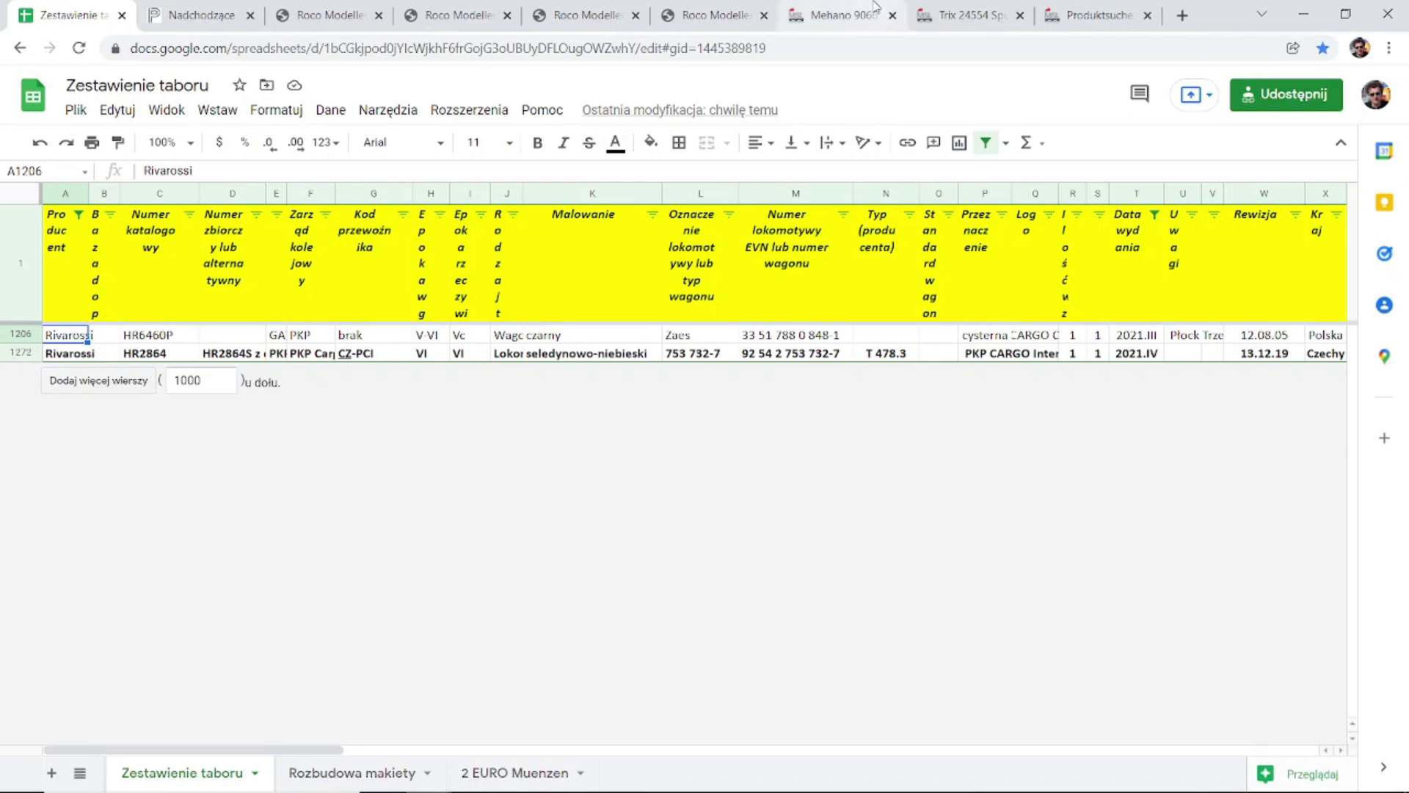
View the Rivarossi PKP product search listings, close that page and return to the Zestawienie taboru spreadsheet.
click(1097, 14)
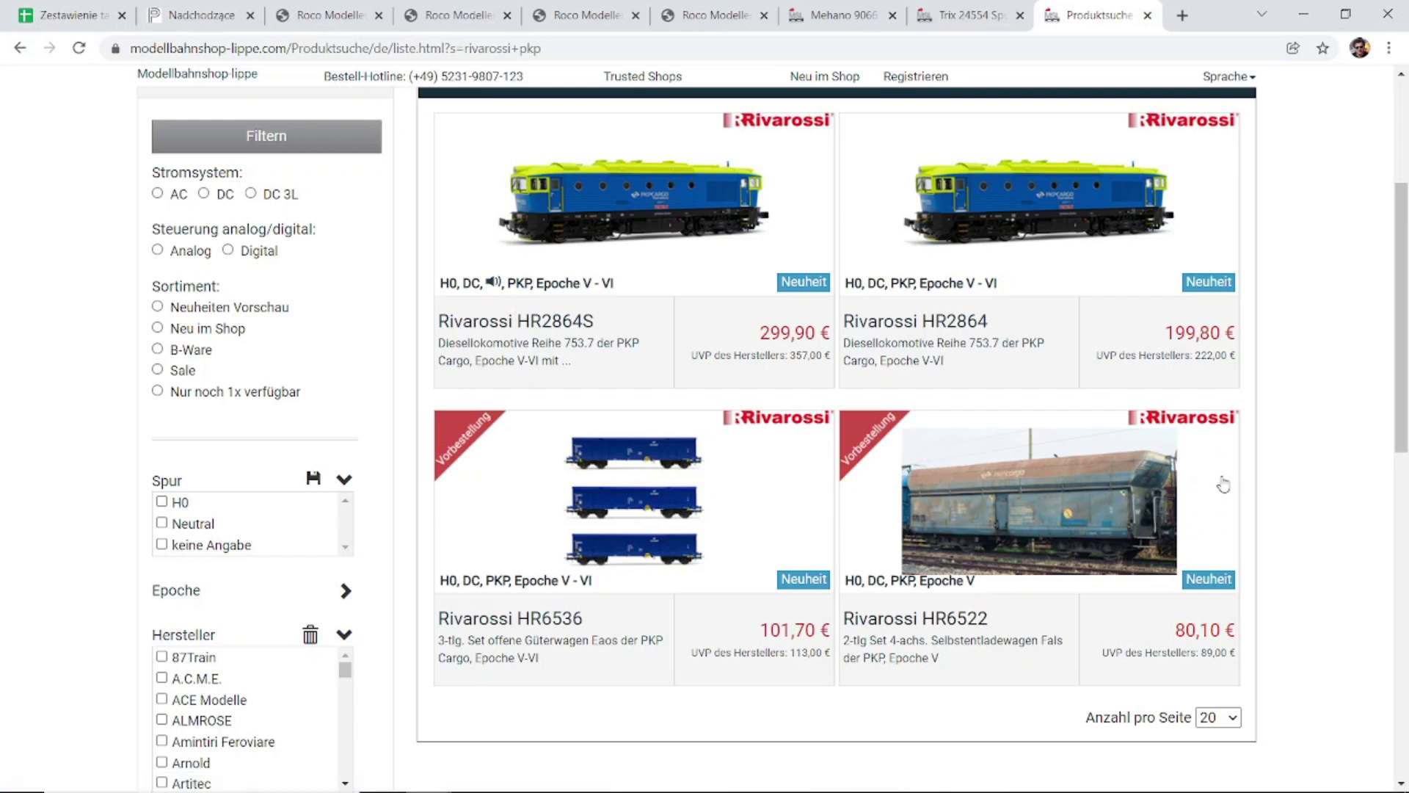
click(1148, 16)
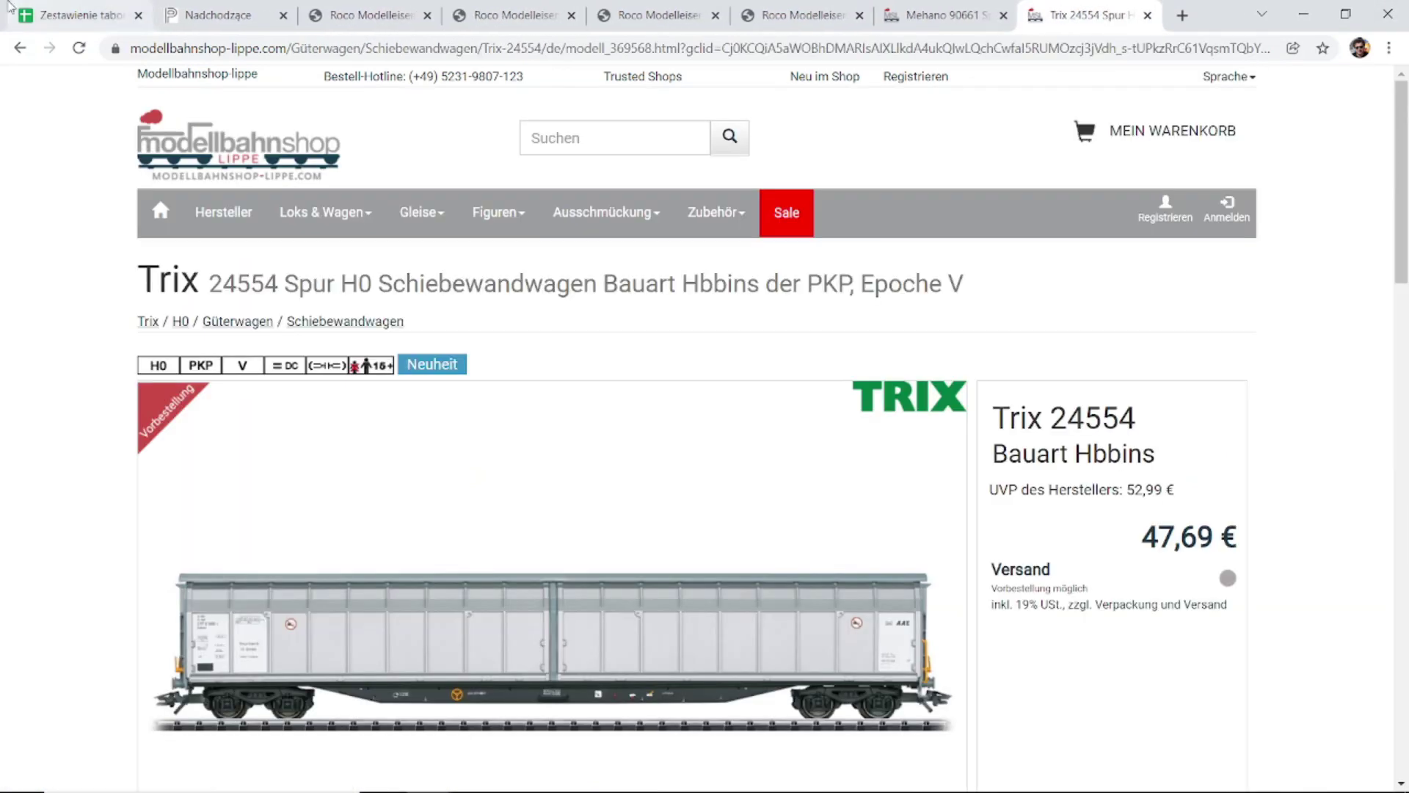
click(100, 18)
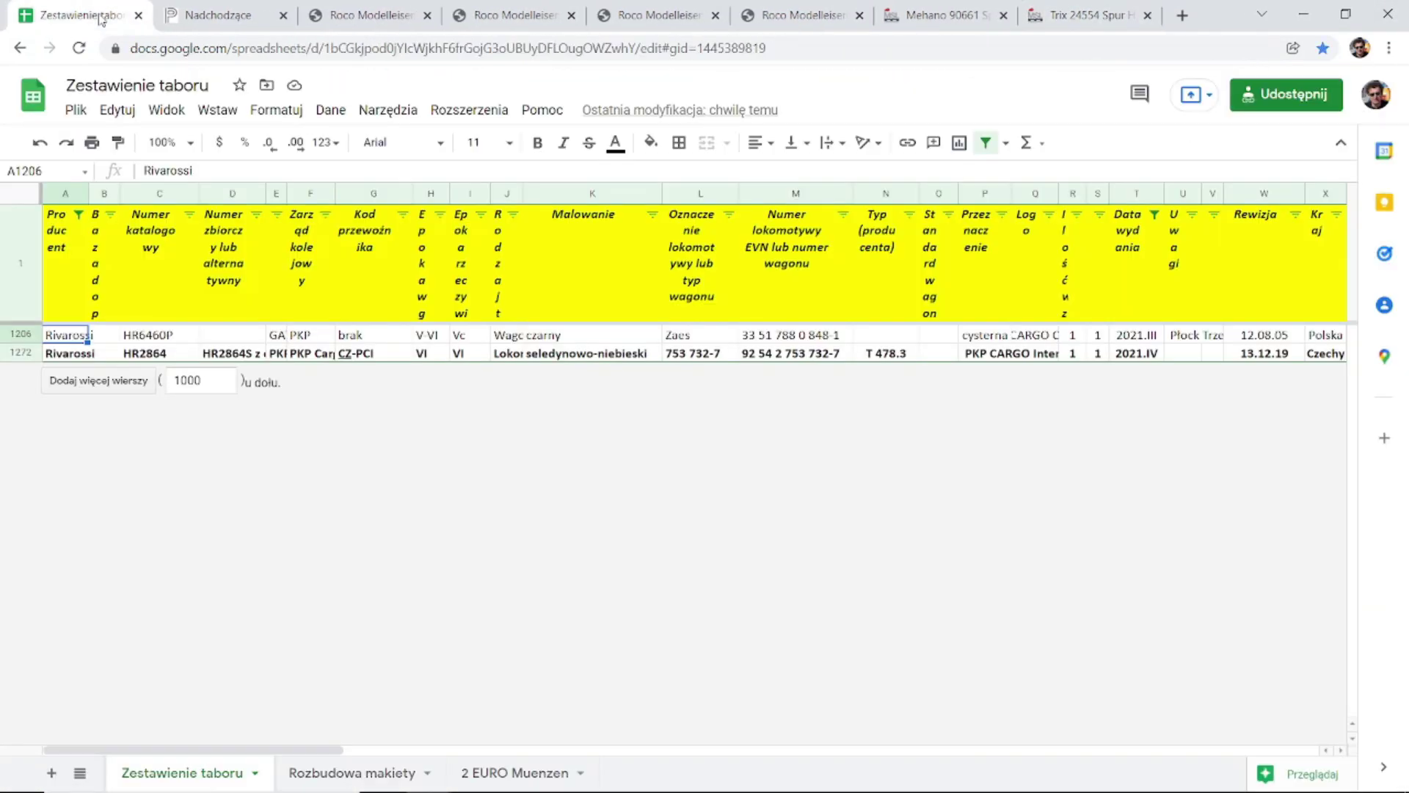
Change the Producent filter from Rivarossi to Robo and select the first Robo row.
click(78, 215)
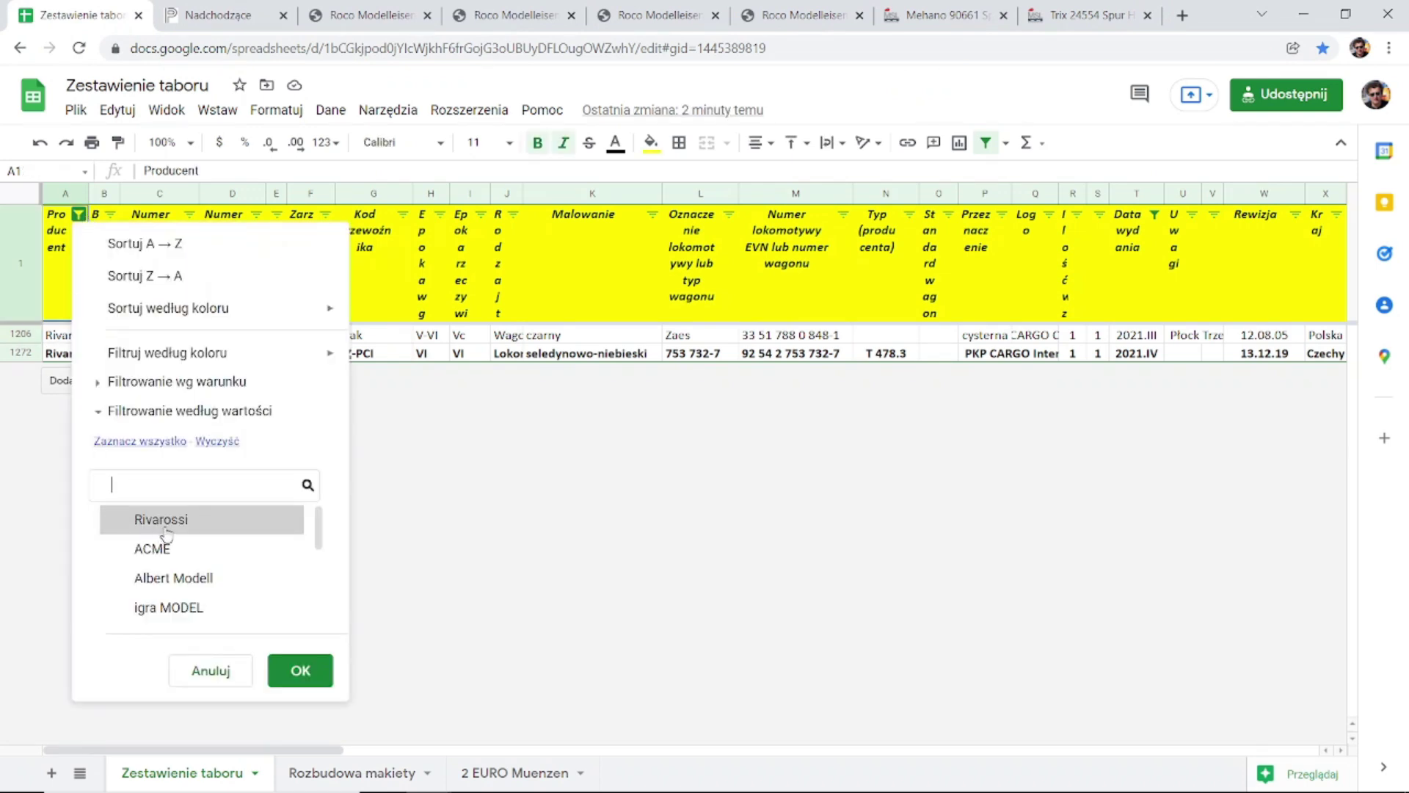
scroll(210, 551, down, 2)
click(176, 602)
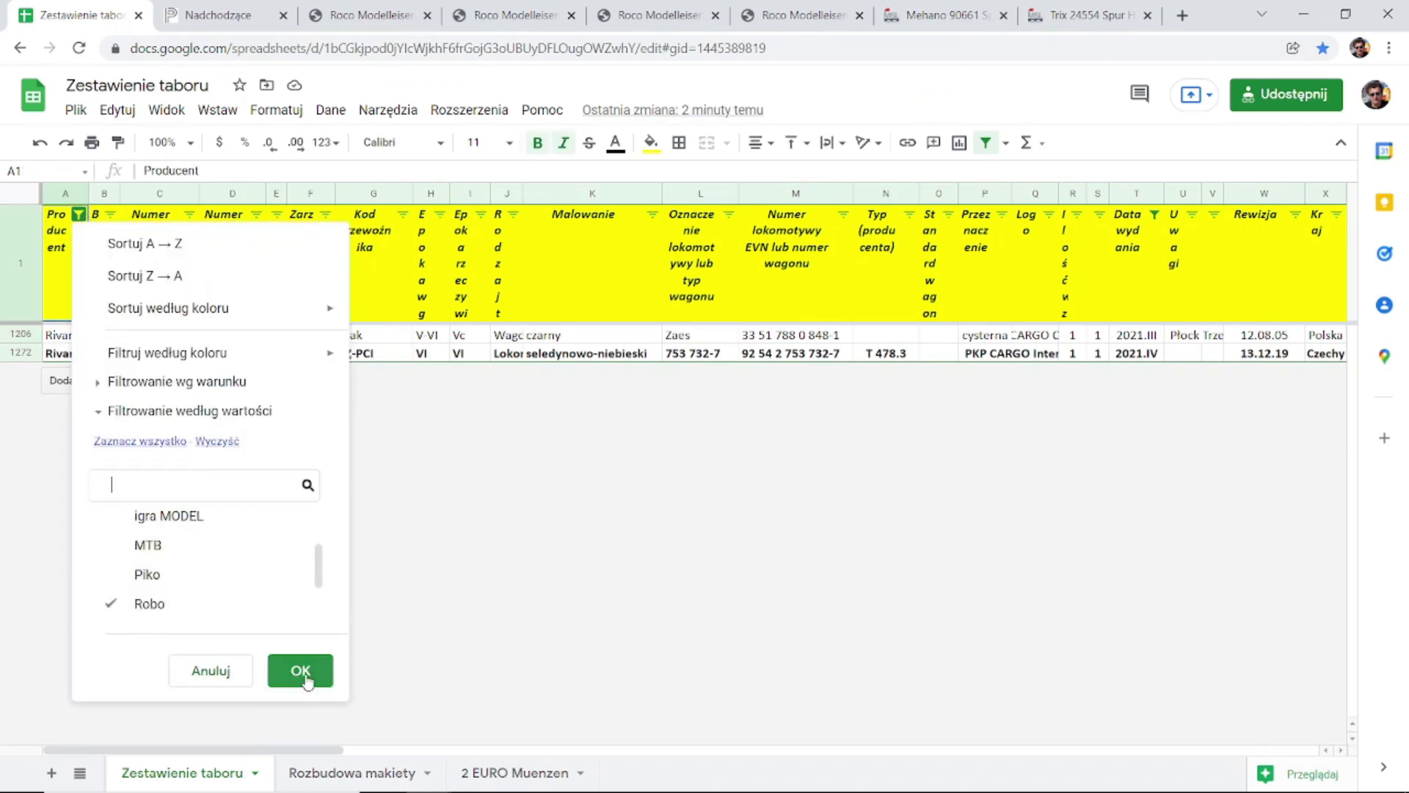
click(300, 670)
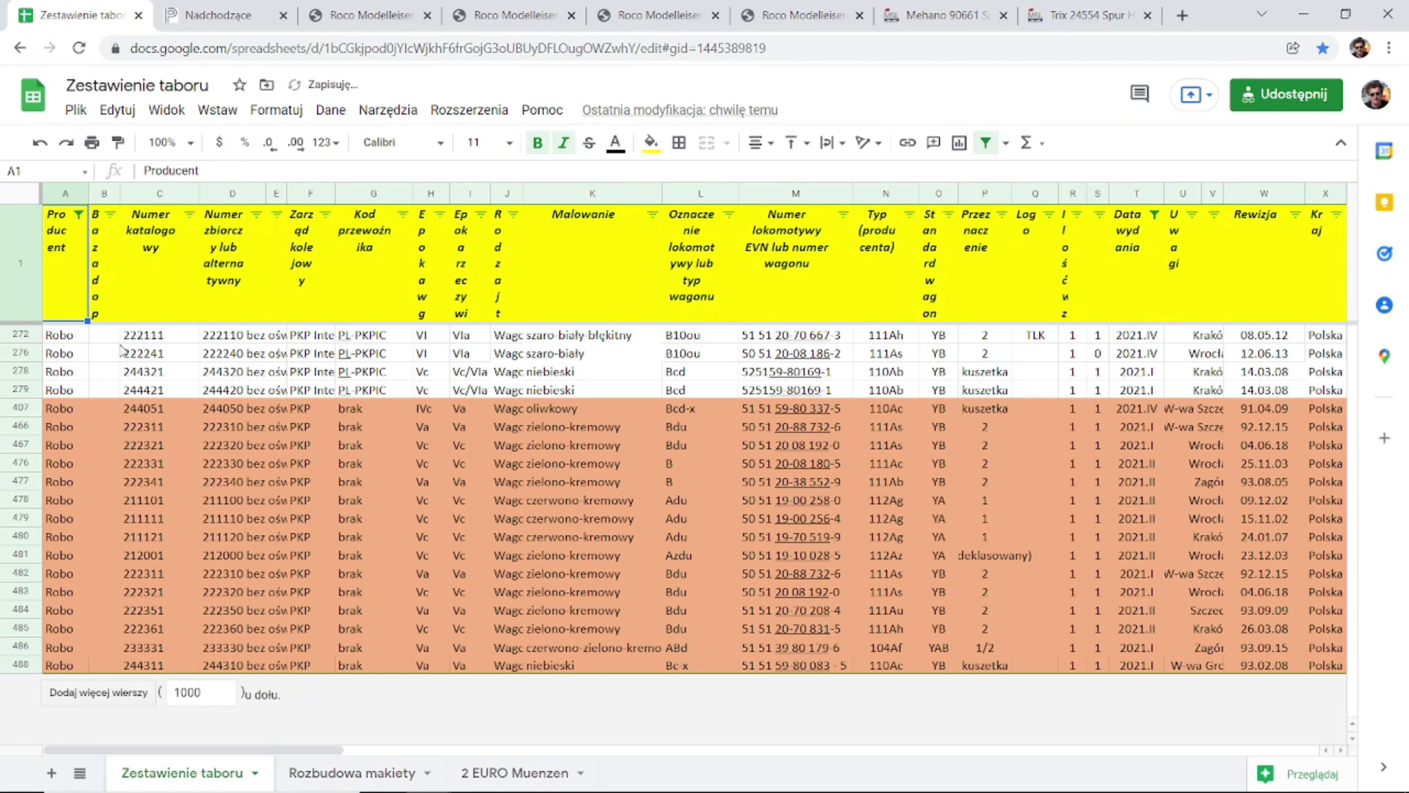
click(61, 328)
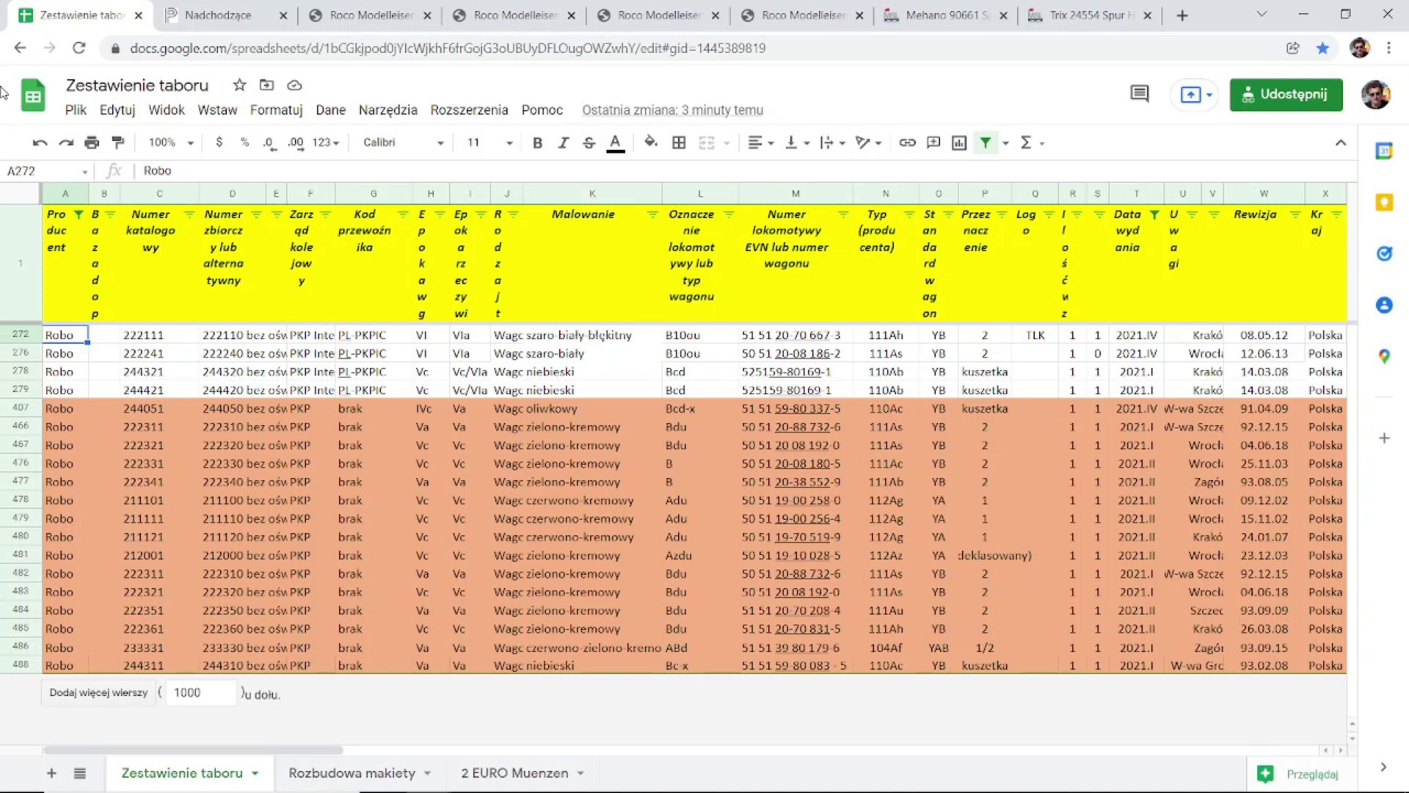
Change the Producent filter from Robo to Roco.
click(87, 217)
scroll(162, 547, down, 2)
scroll(170, 546, down, 2)
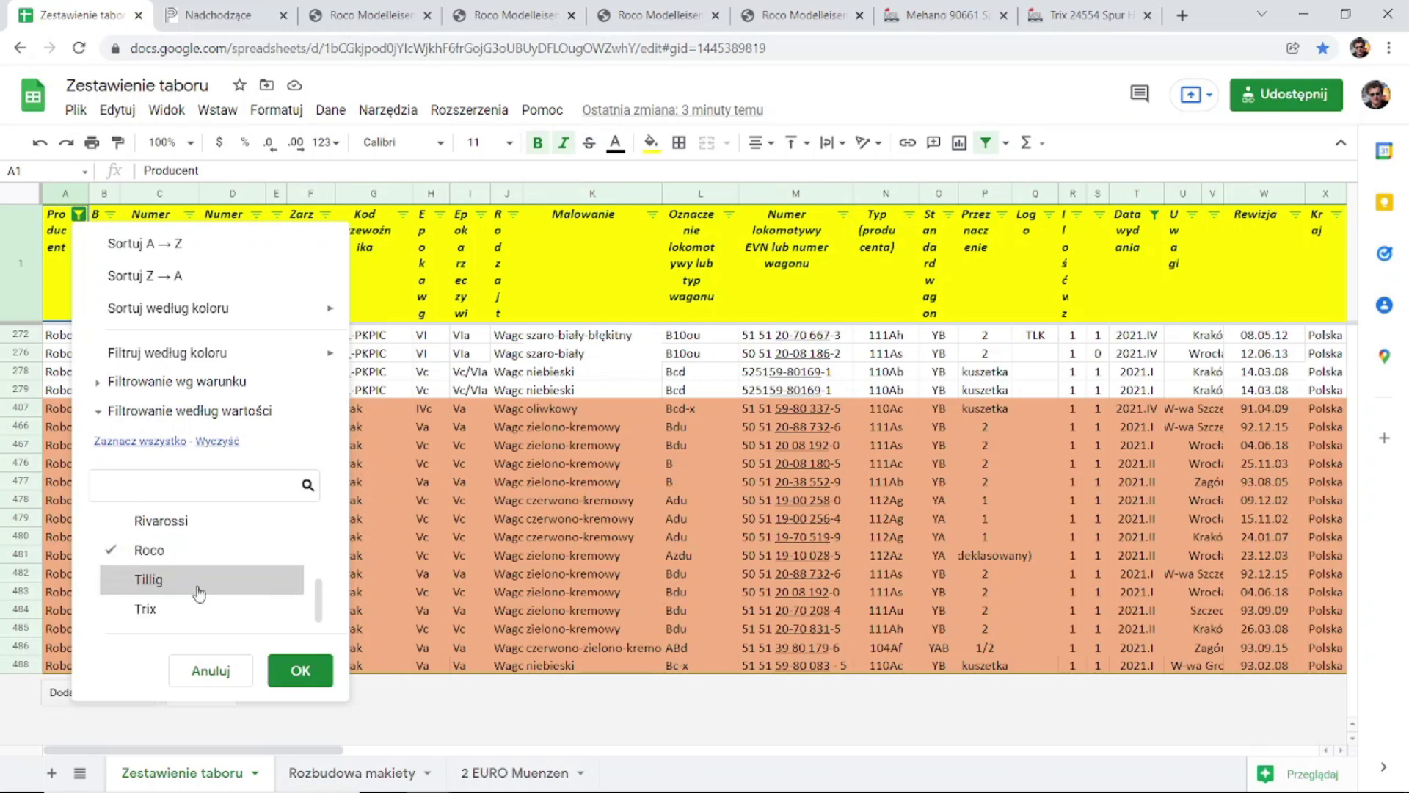
click(300, 670)
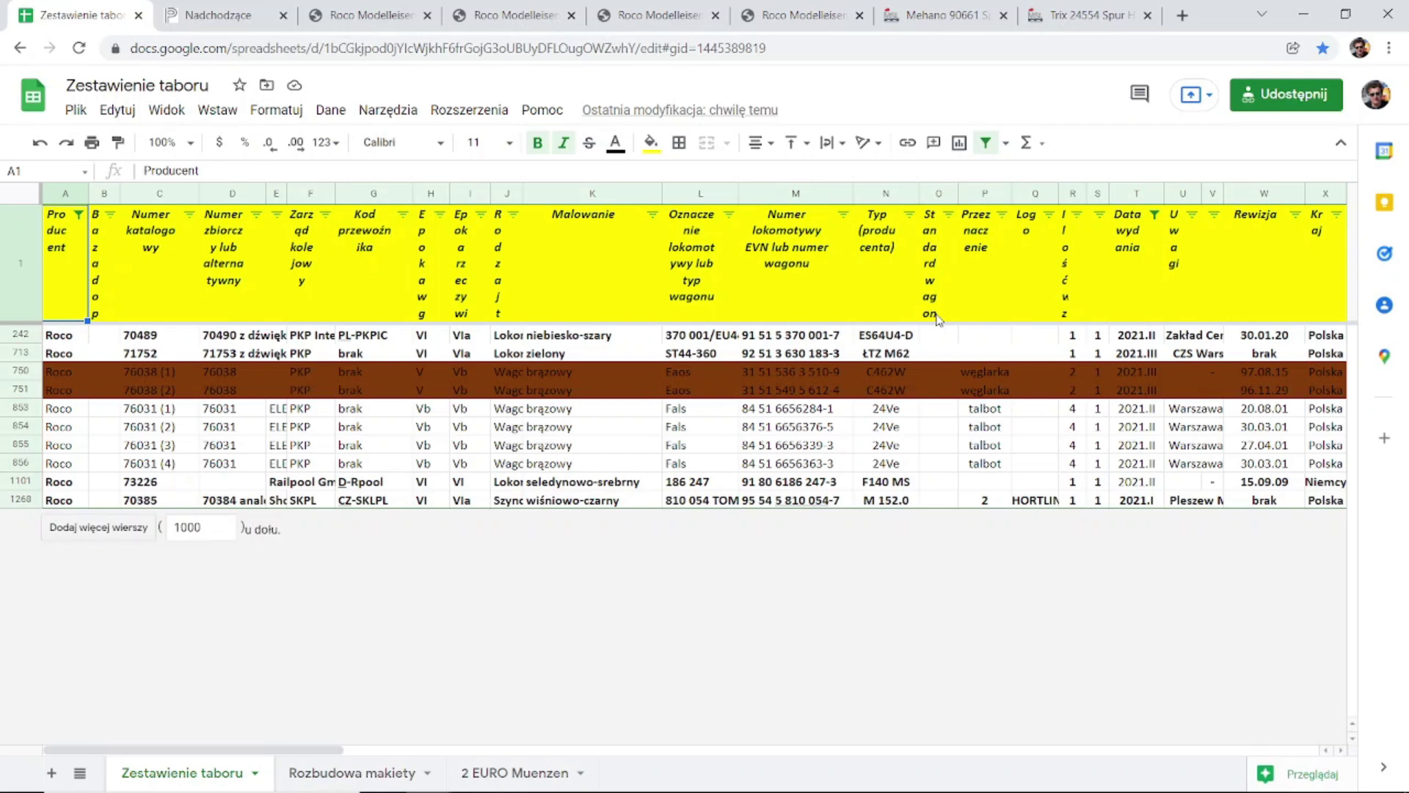
Examine the liveries of Roco locomotives 70489, 71752 and 73226 and of the 70385 railcar.
click(563, 341)
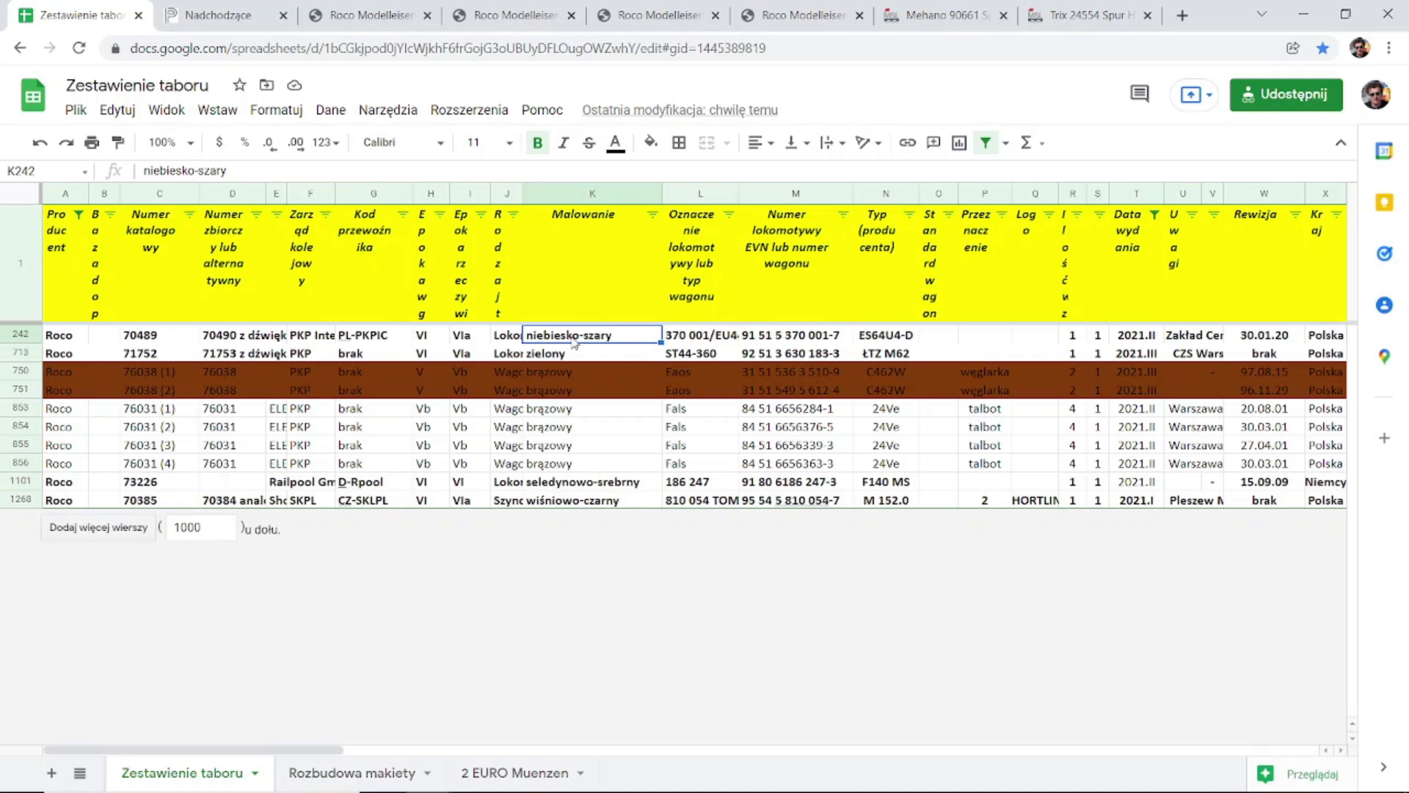
click(570, 355)
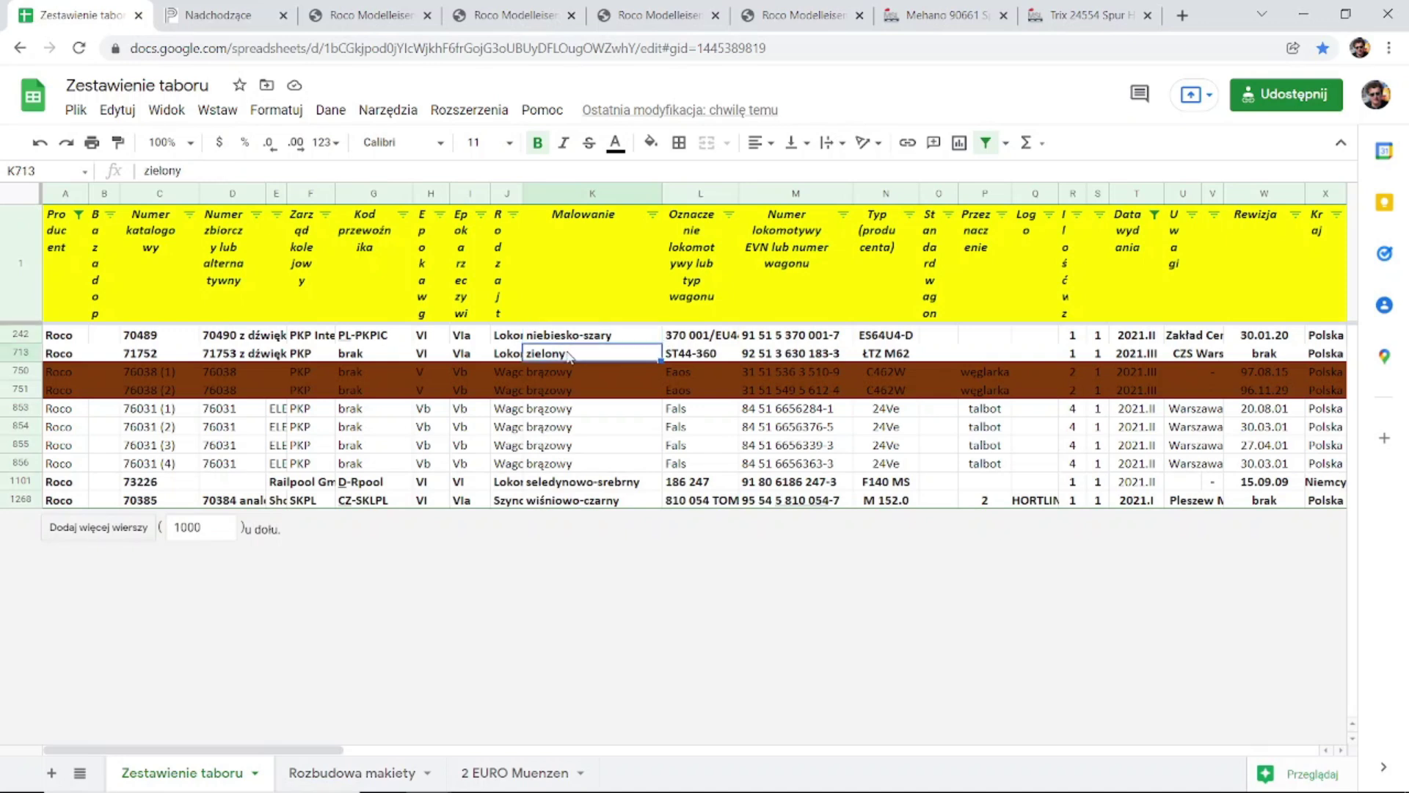
click(560, 505)
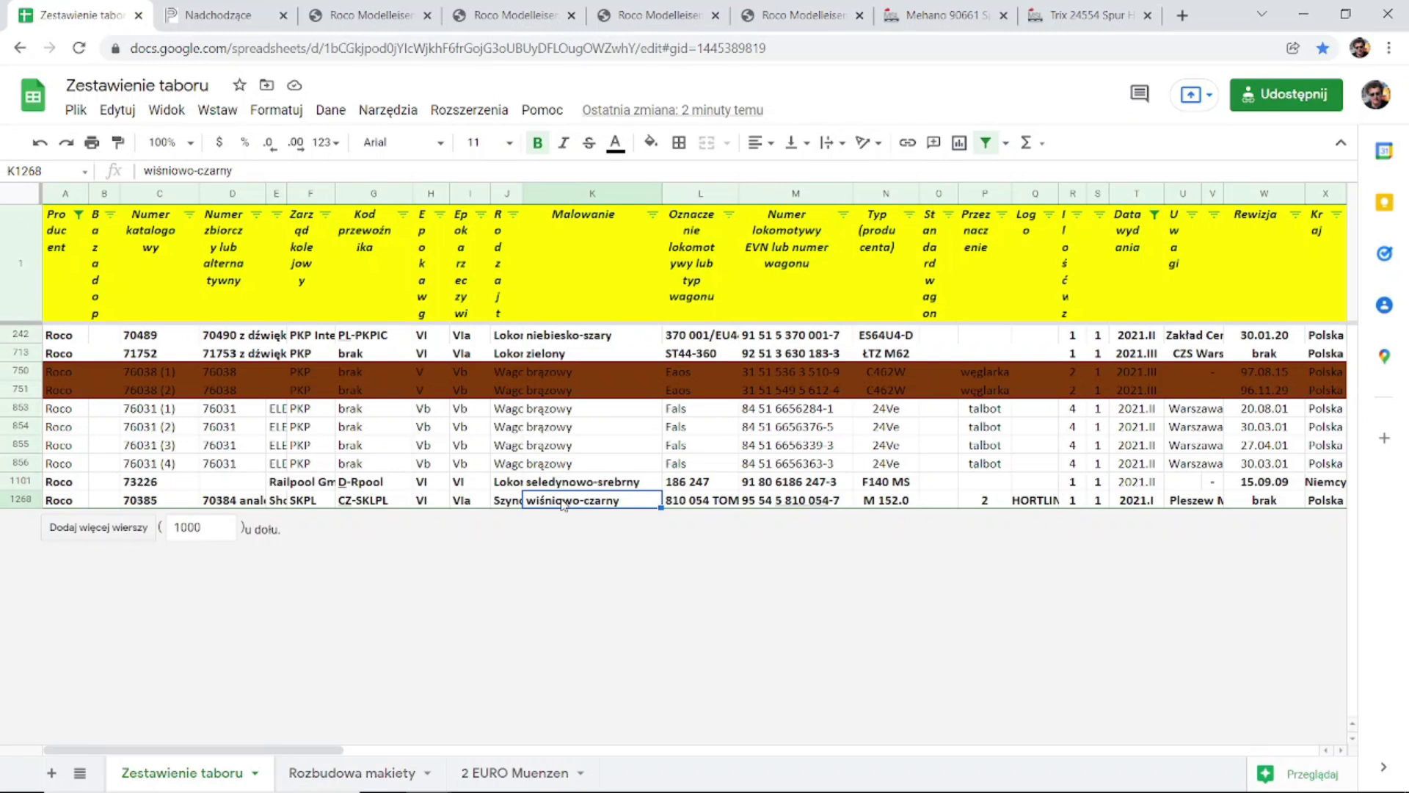
click(570, 487)
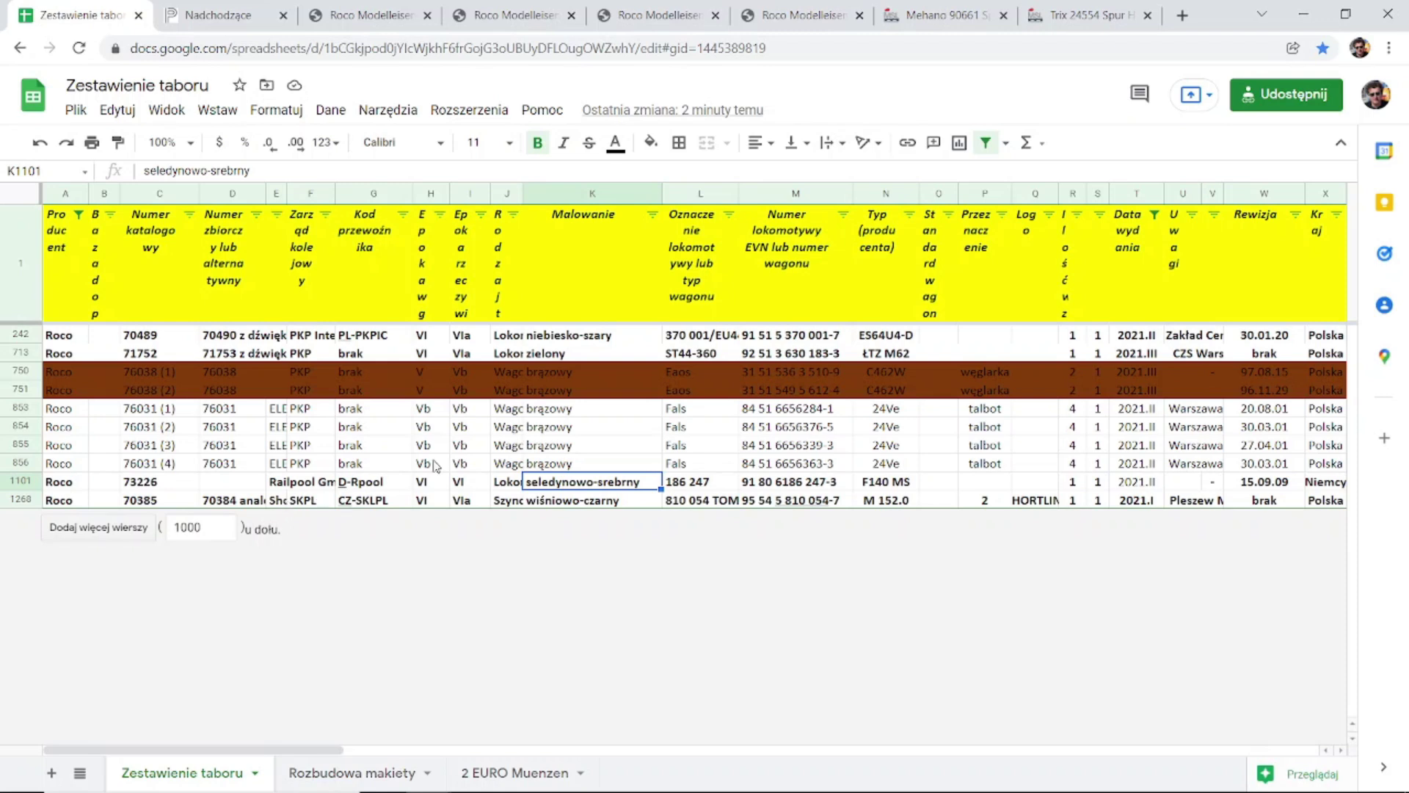
Examine the Roco freight wagon rows, checking the four Fals wagons of set 76031 and the two Eaos wagons of set 76038.
click(692, 415)
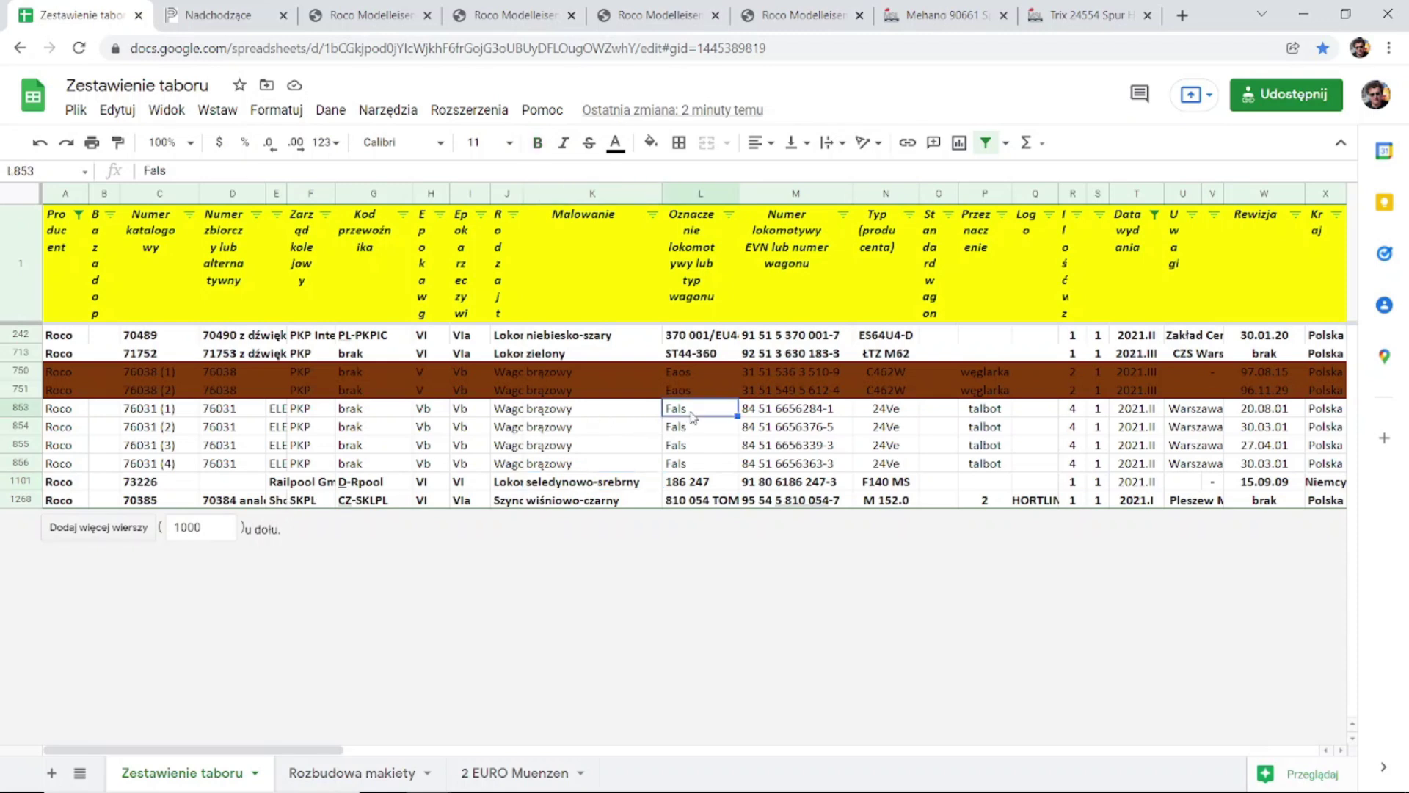
click(691, 428)
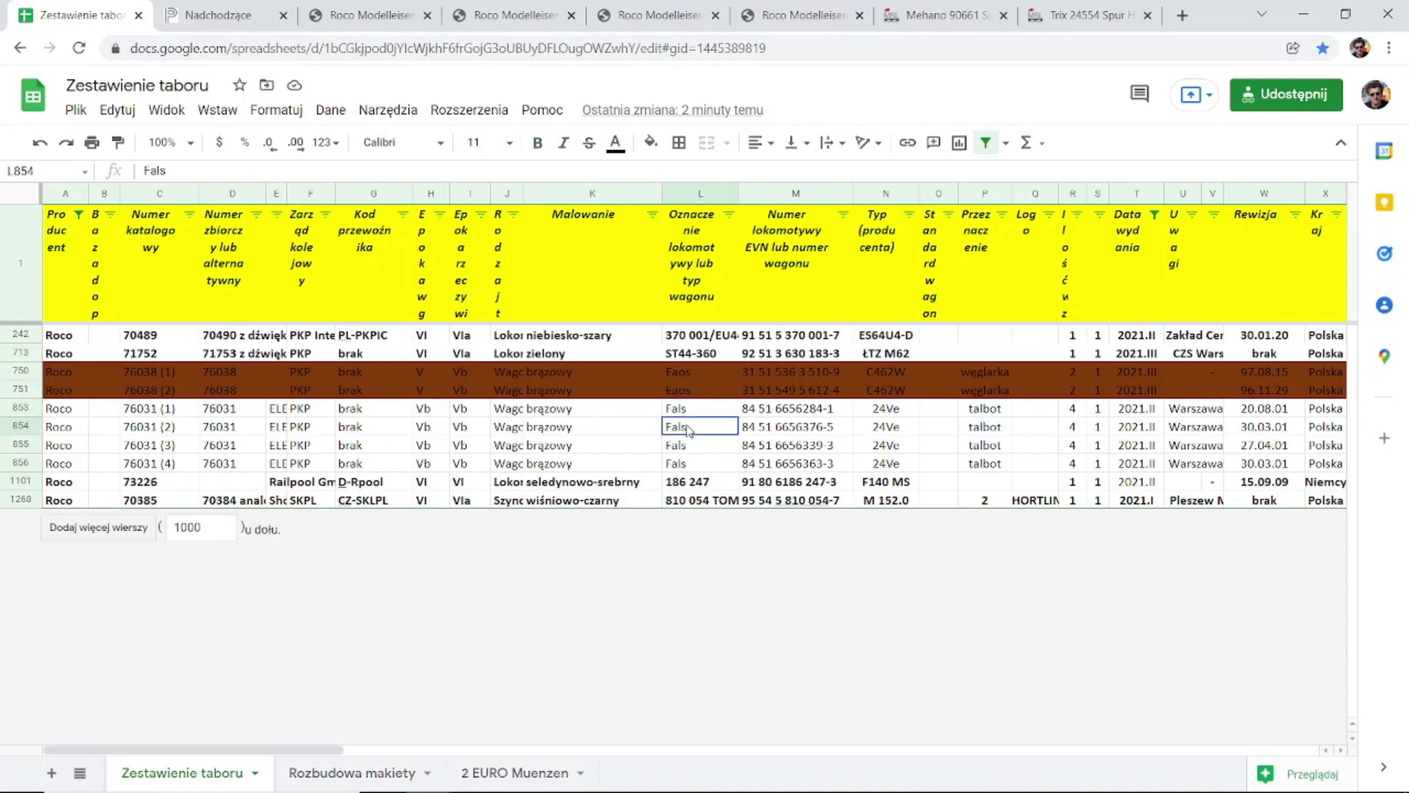
click(682, 445)
click(669, 469)
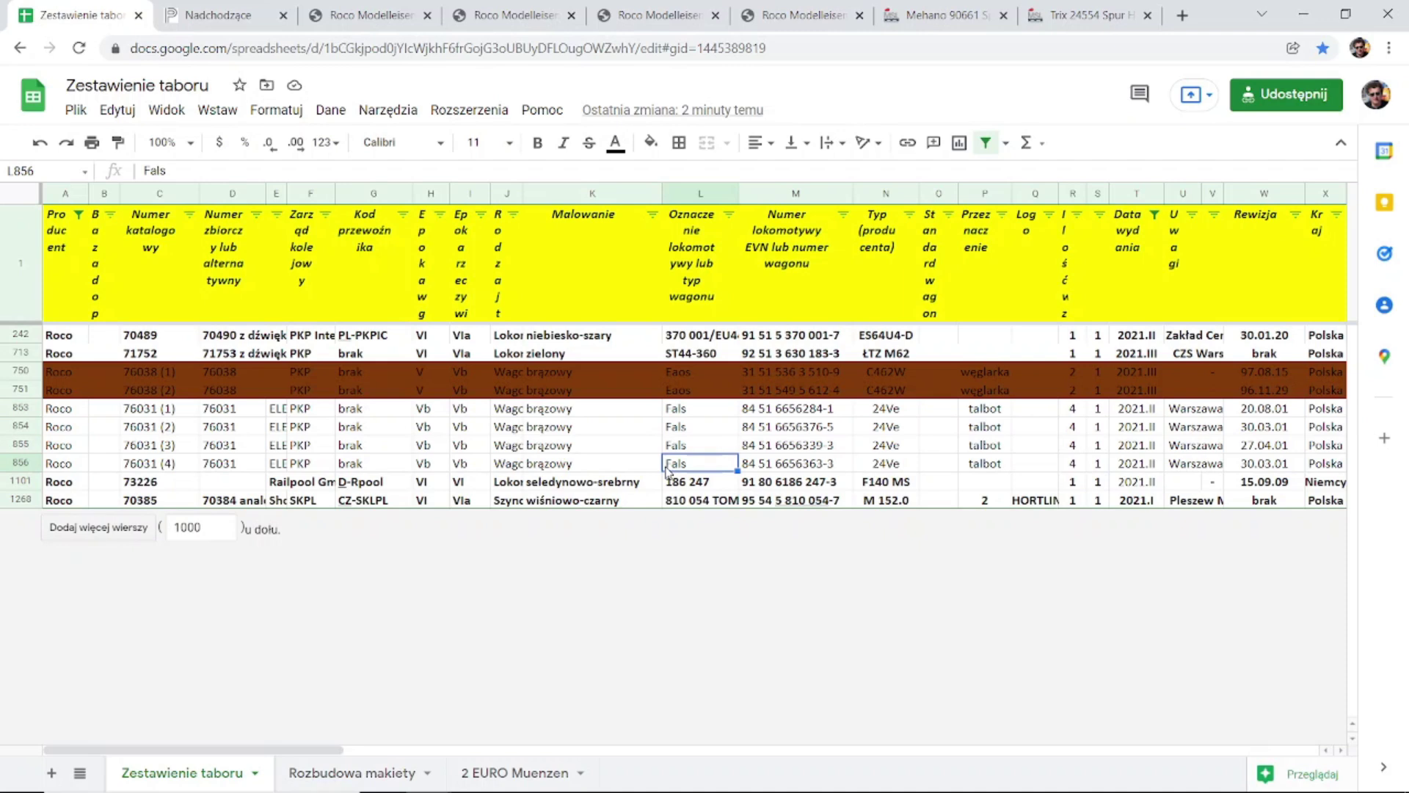
click(682, 373)
click(682, 390)
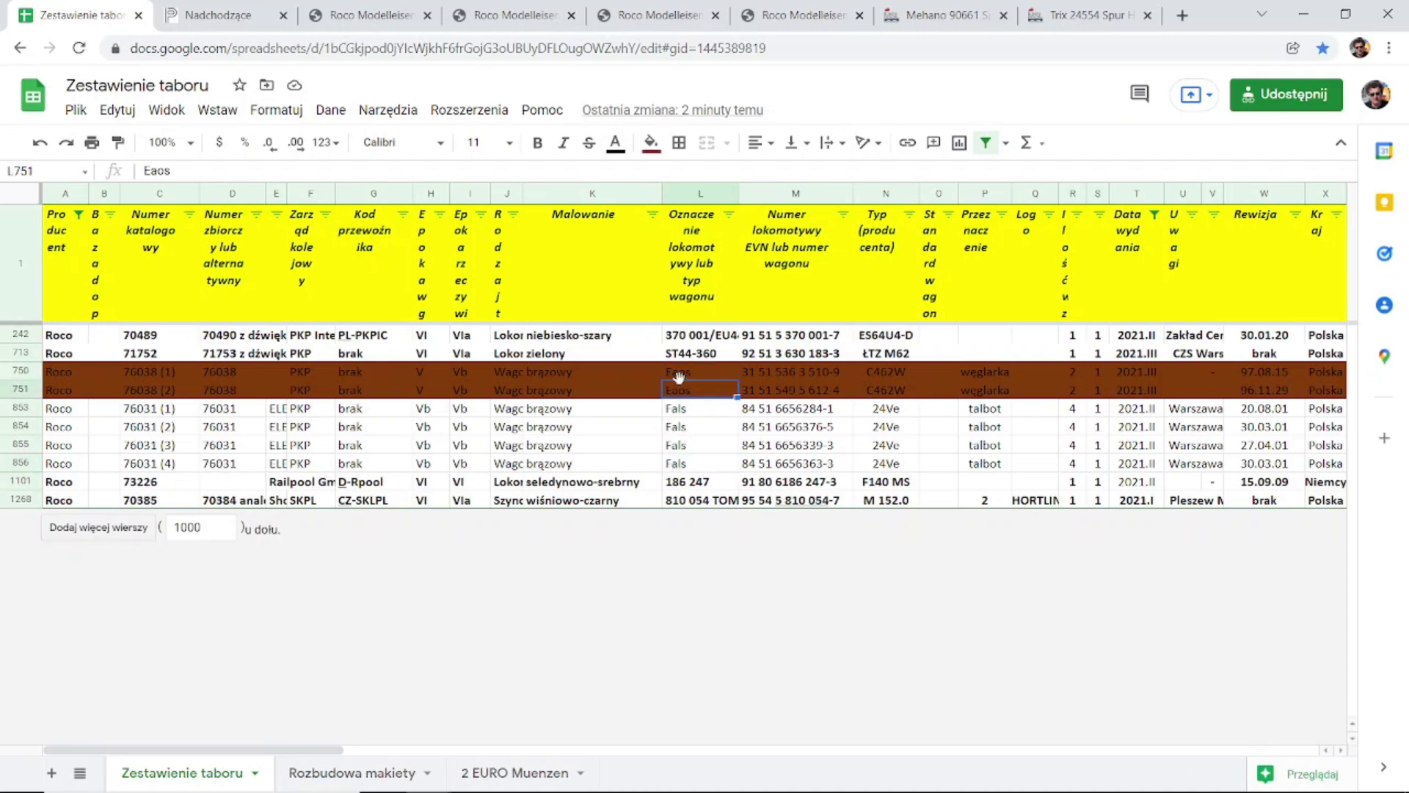
click(682, 372)
click(684, 390)
click(682, 372)
click(683, 394)
View the Roco pages for the EU45 locomotive 71956 and the Oi2 steam locomotive 72060, checking the novelty quarter, and close both.
click(369, 16)
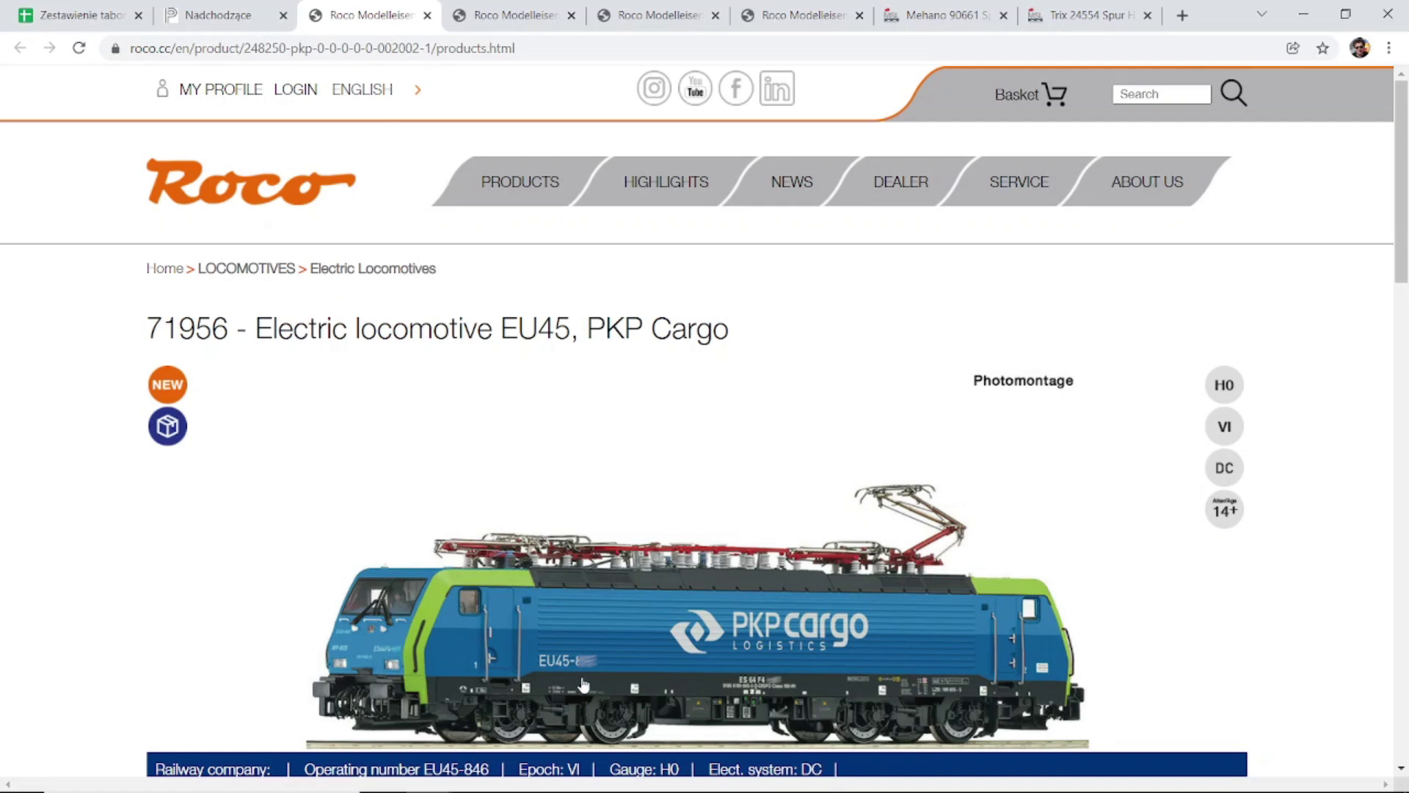
click(509, 15)
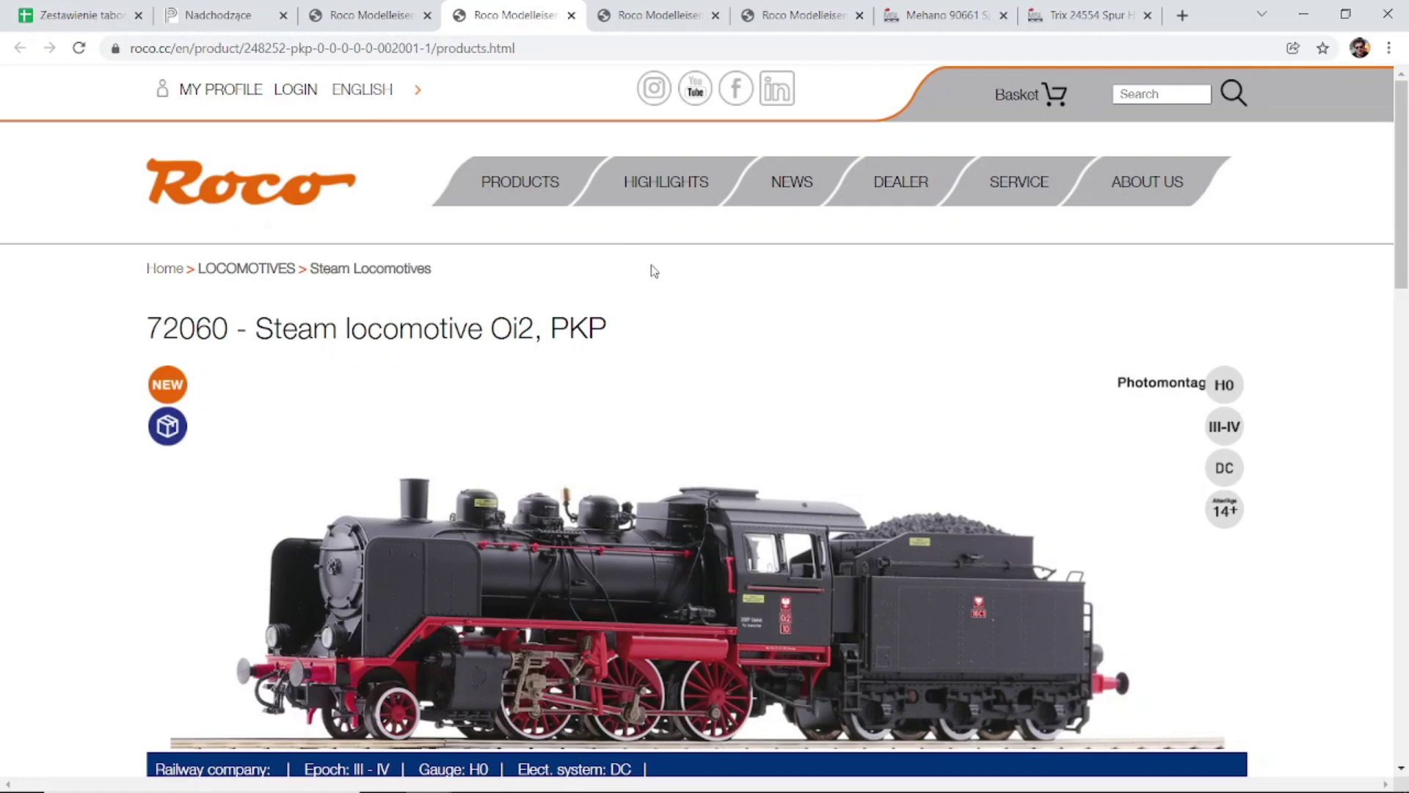
mouse_move(168, 438)
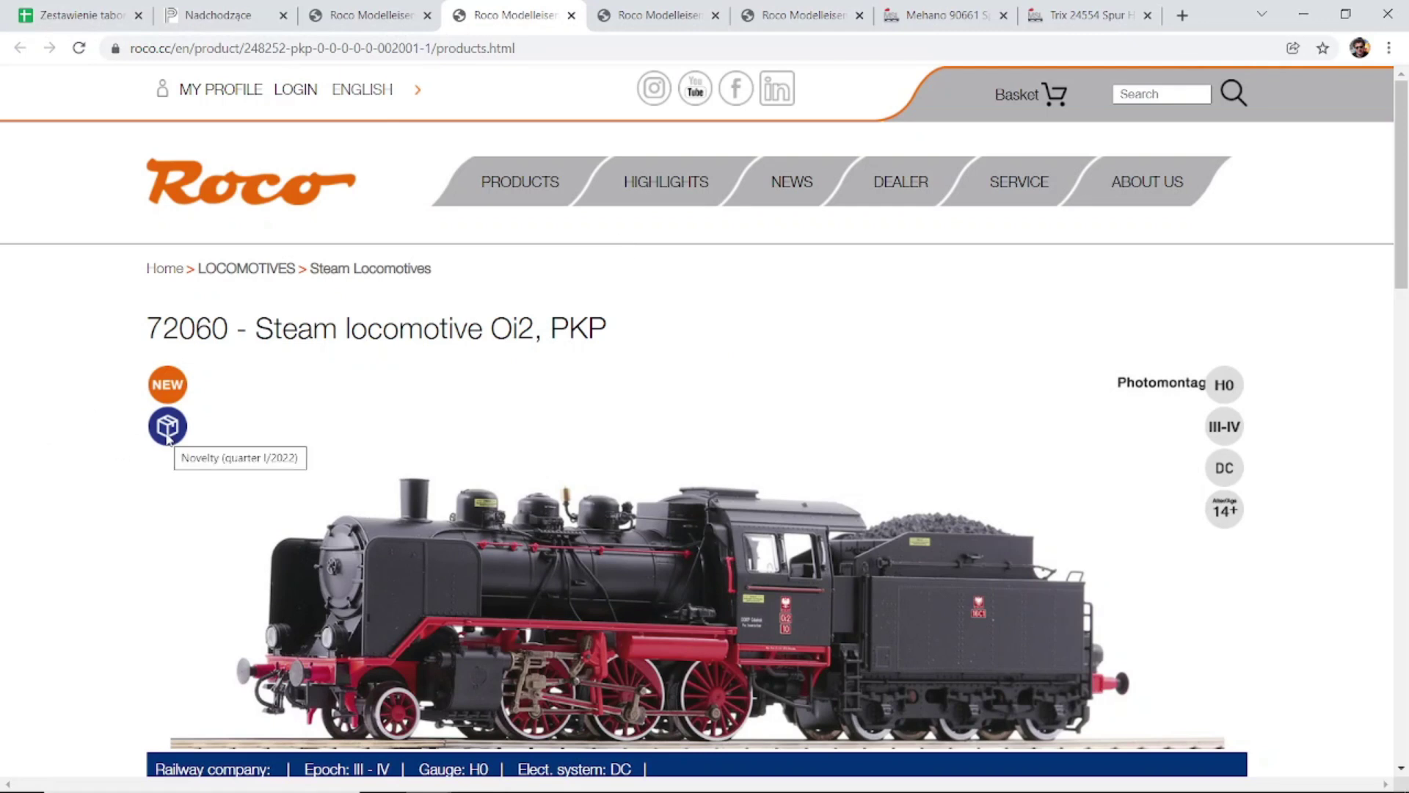
key(ctrl+shift+Tab)
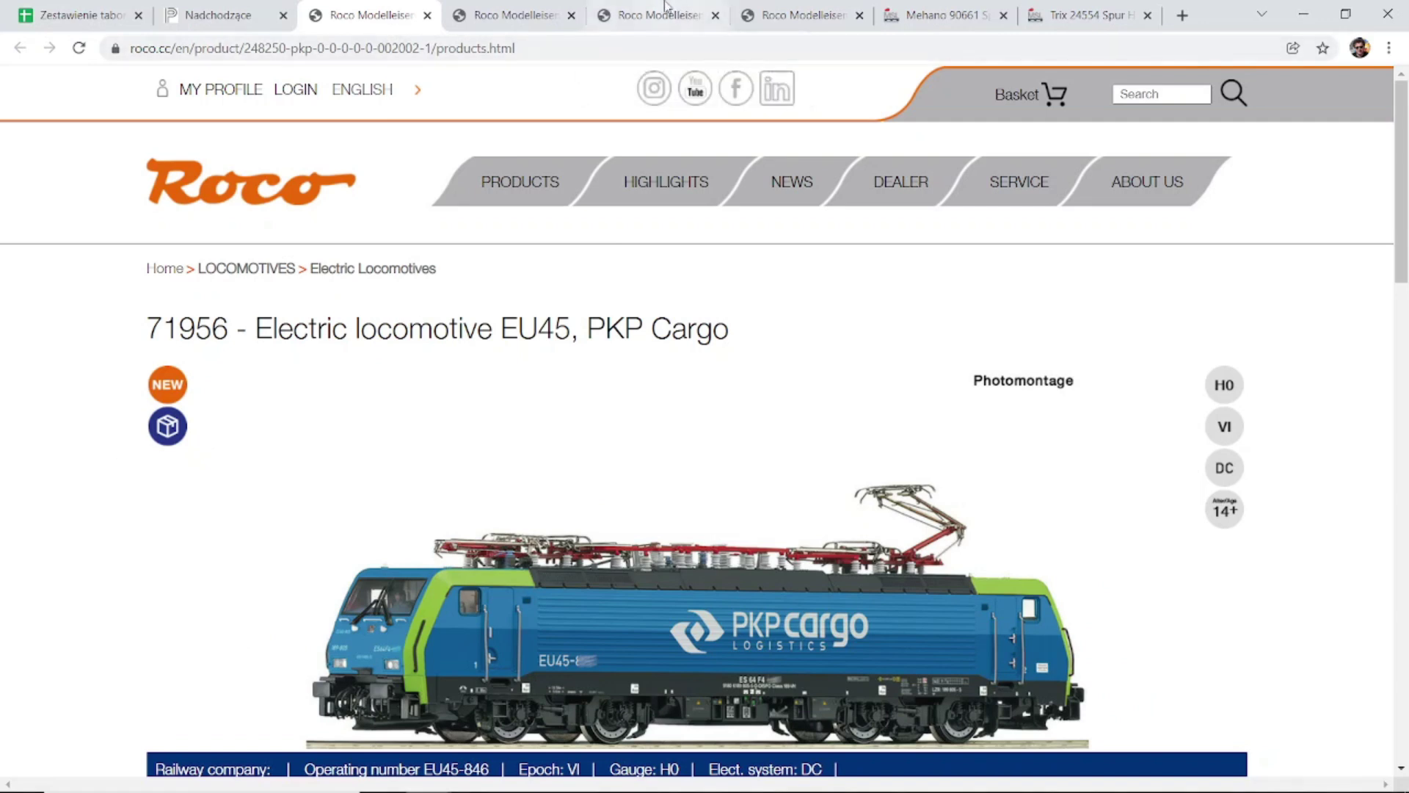
click(425, 15)
click(426, 16)
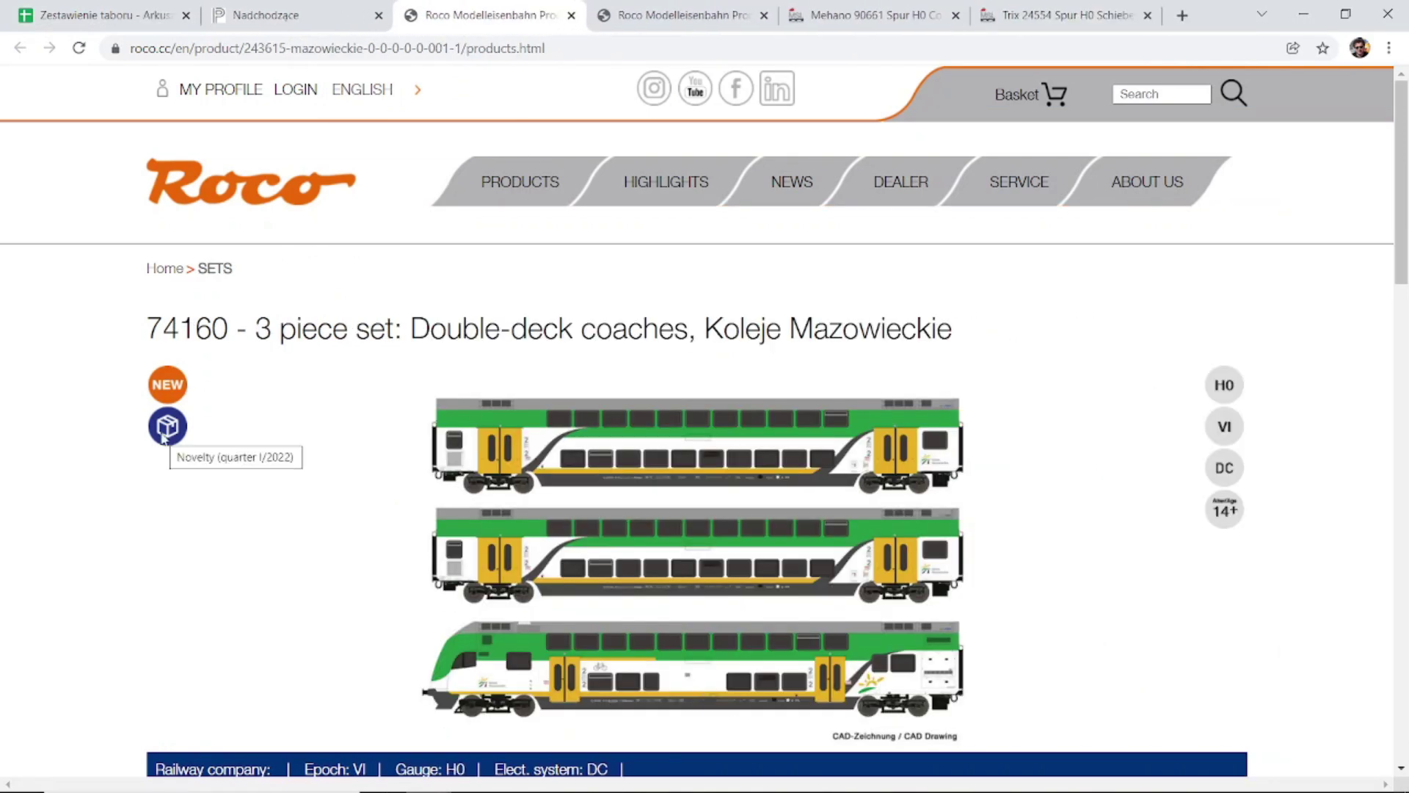
View the Koleje Mazowieckie double-deck coach pages 74161 and 74160 on the Roco site and close both.
click(628, 16)
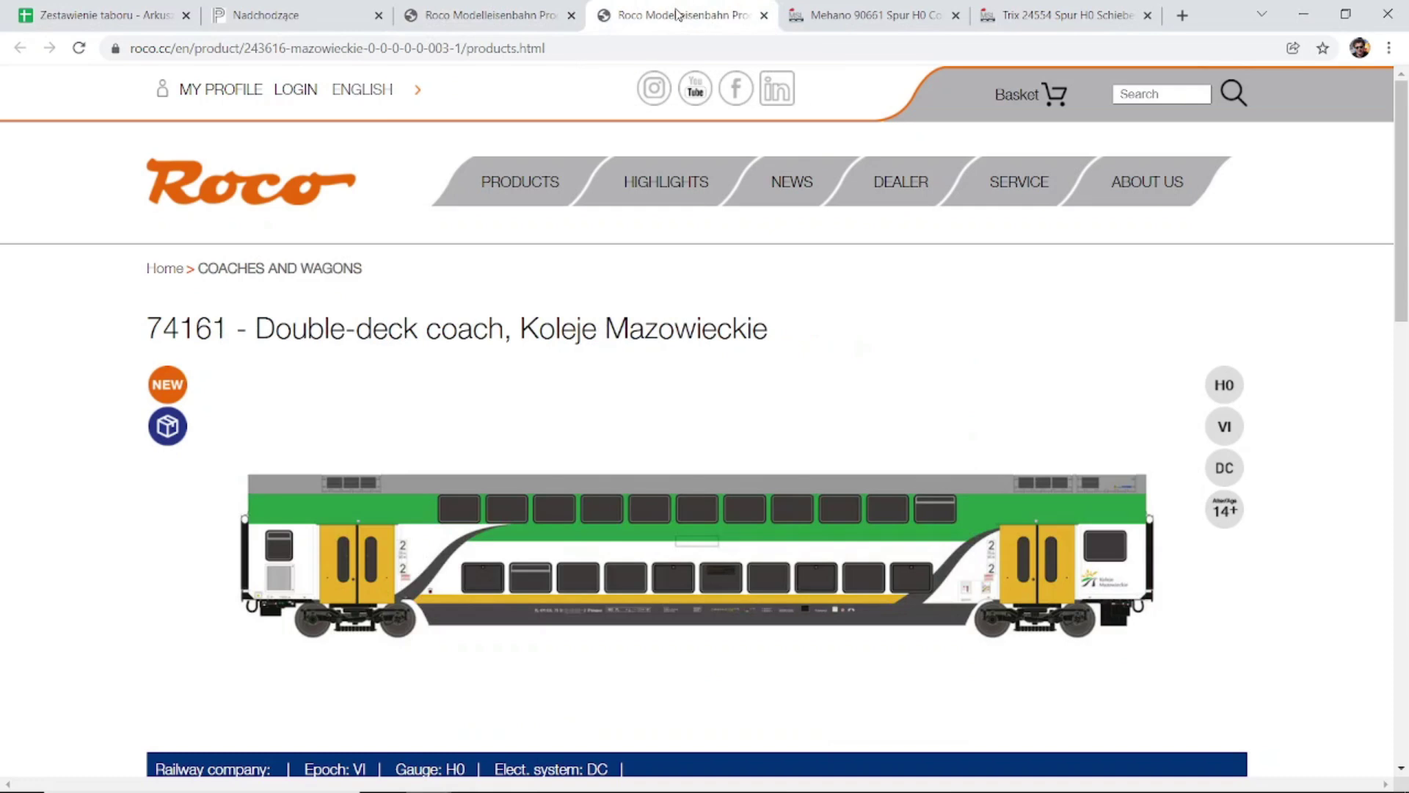
click(558, 16)
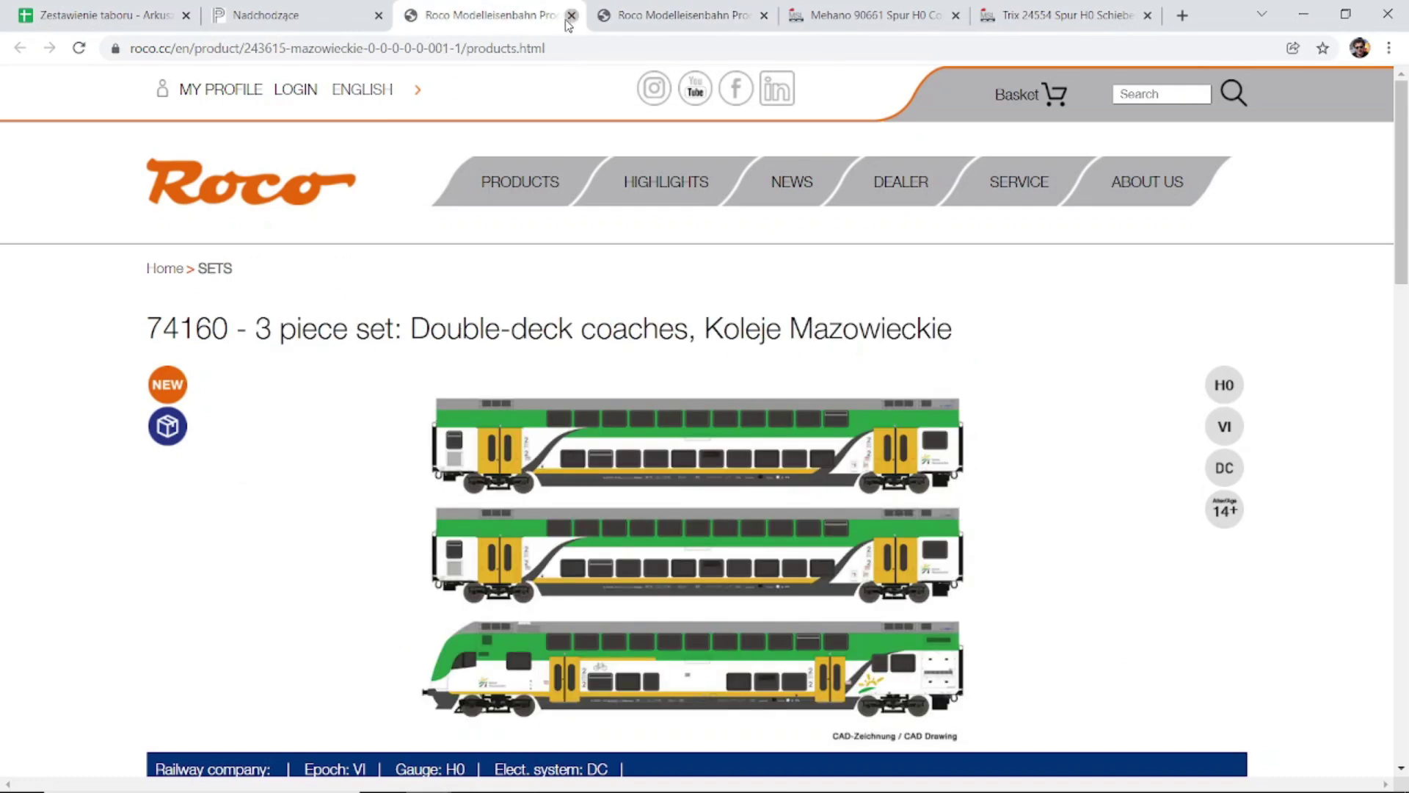
click(570, 16)
click(571, 16)
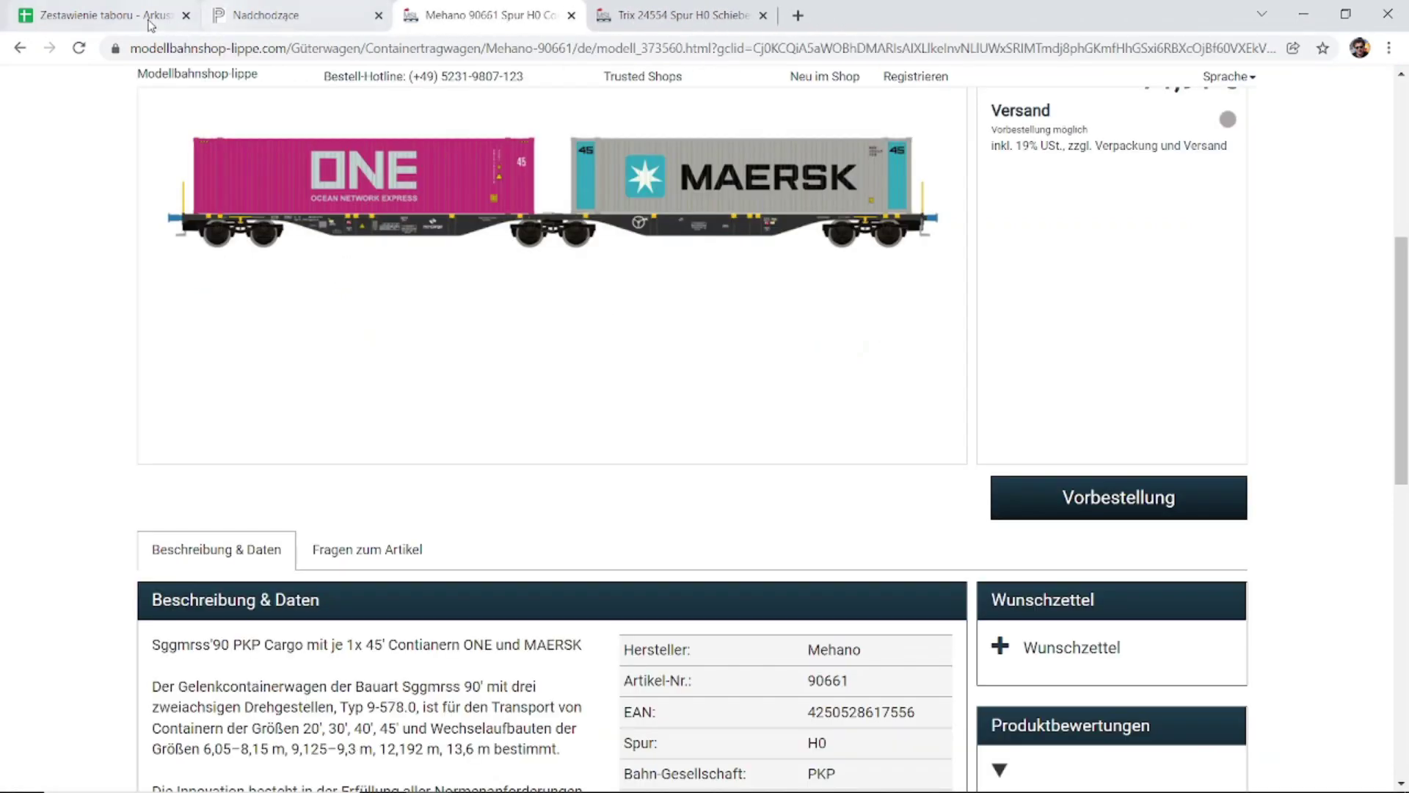
Open the Roco 76631 Sggmrs Westerman container wagon from the Nadchodzące list on przystaneksklep.pl and view its photo and details.
click(125, 19)
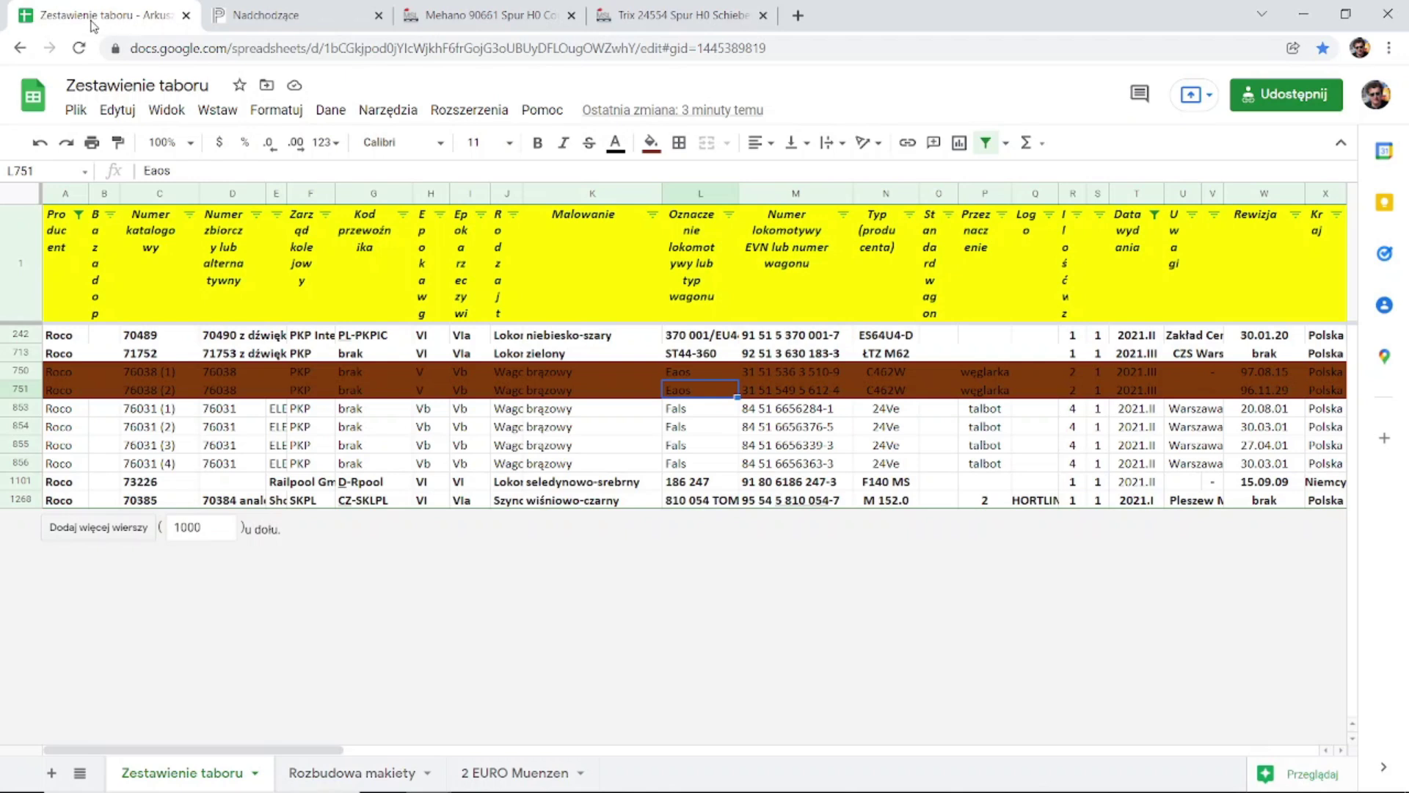
click(272, 16)
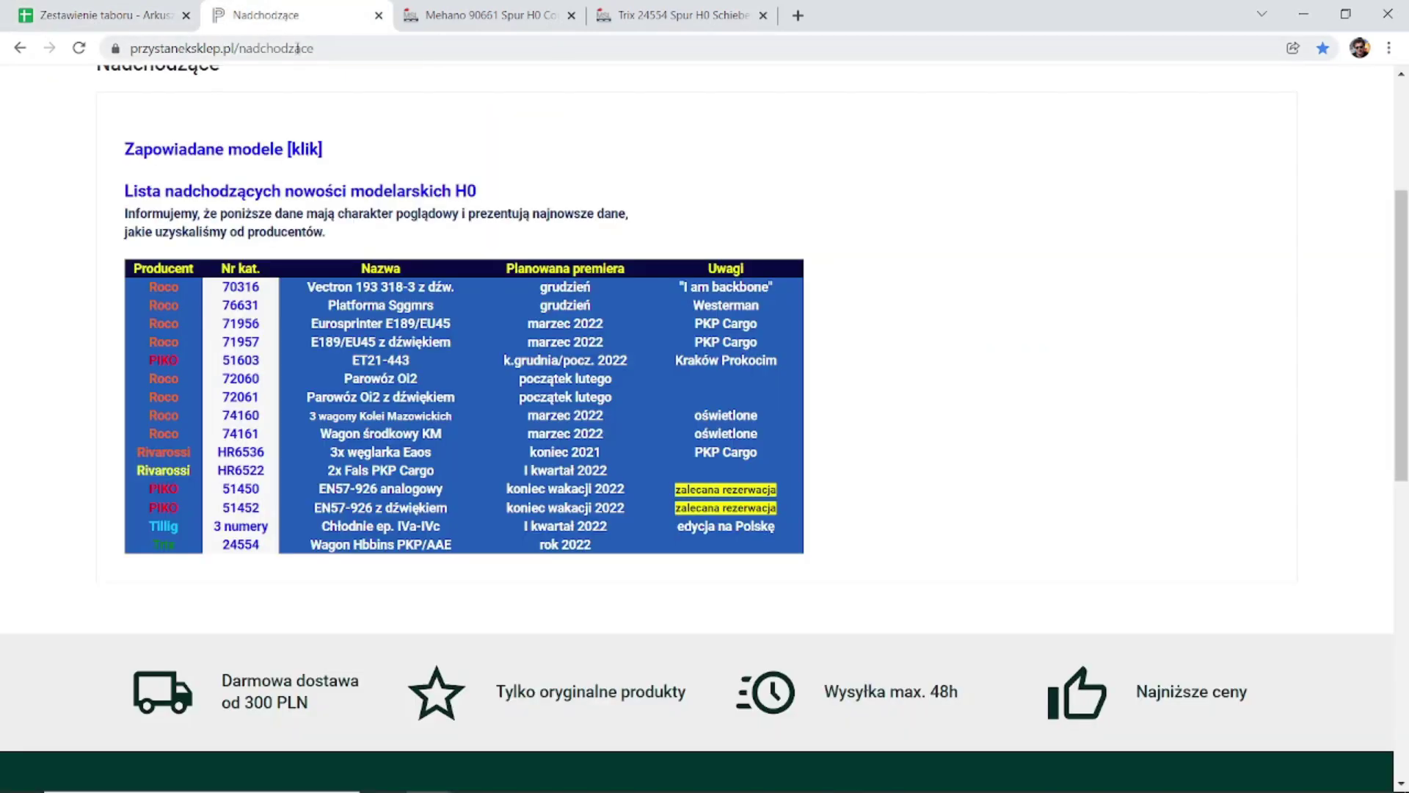
click(394, 316)
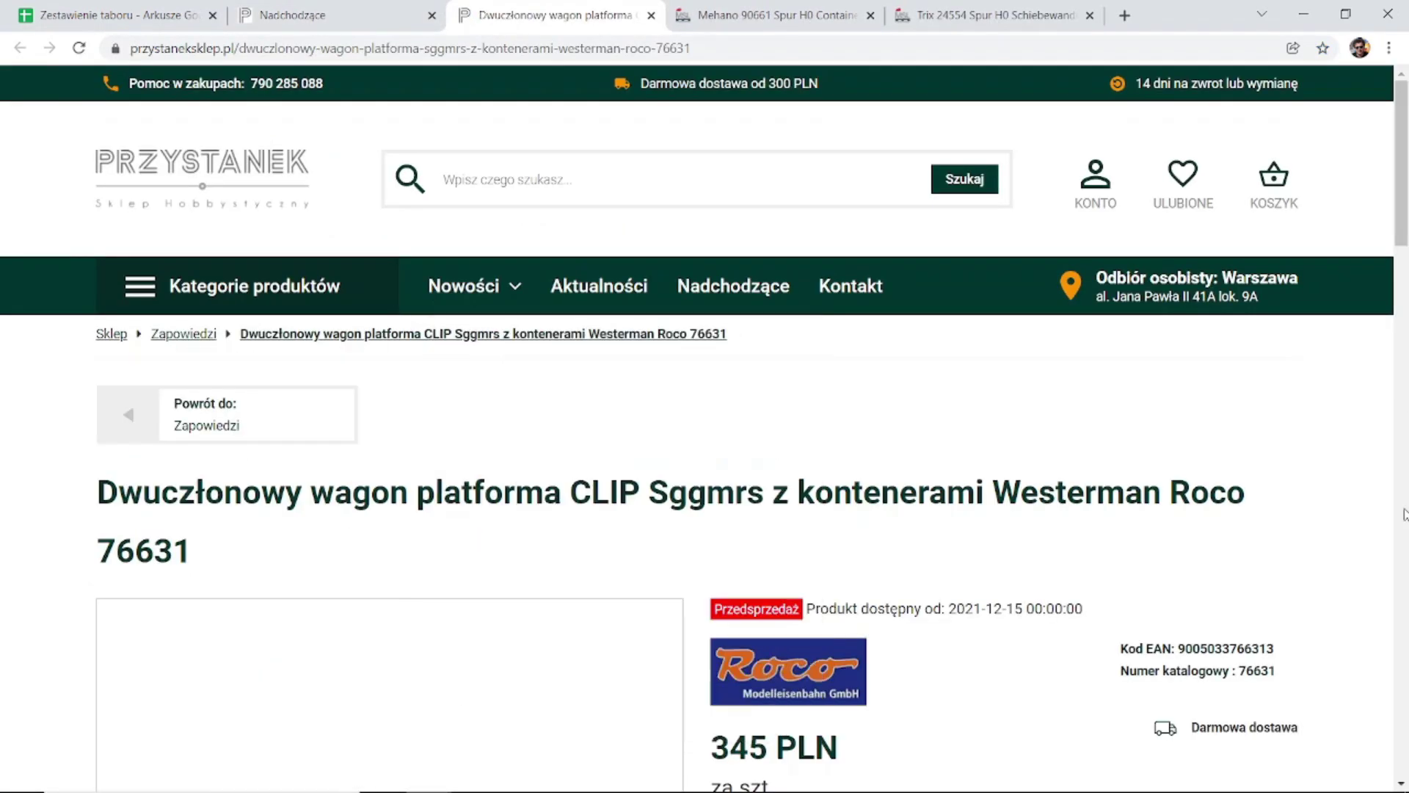
scroll(1073, 403, down, 1)
scroll(1073, 402, down, 2)
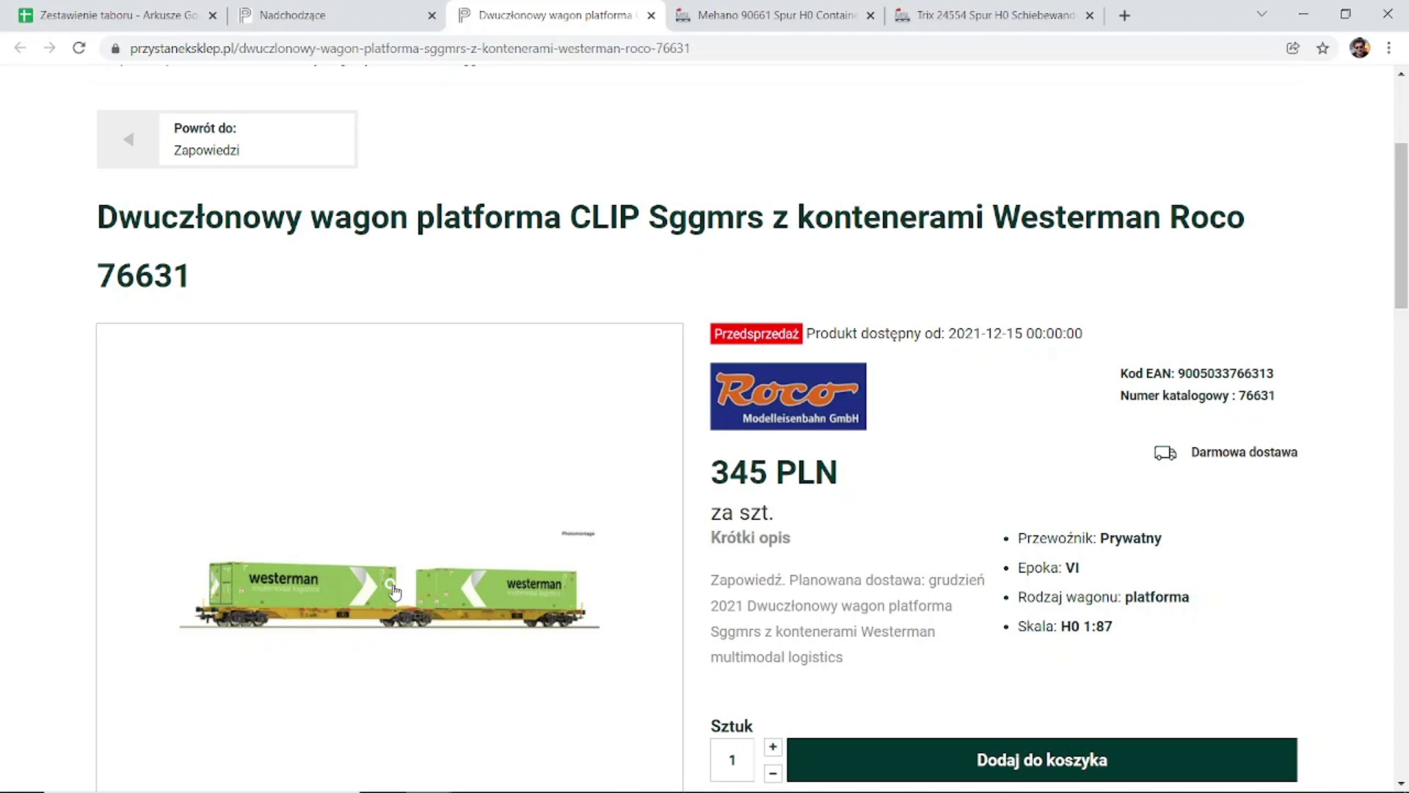
Review the Nadchodzące list of upcoming H0 models on przystaneksklep.pl and close it together with the Roco 76631 wagon page.
click(339, 16)
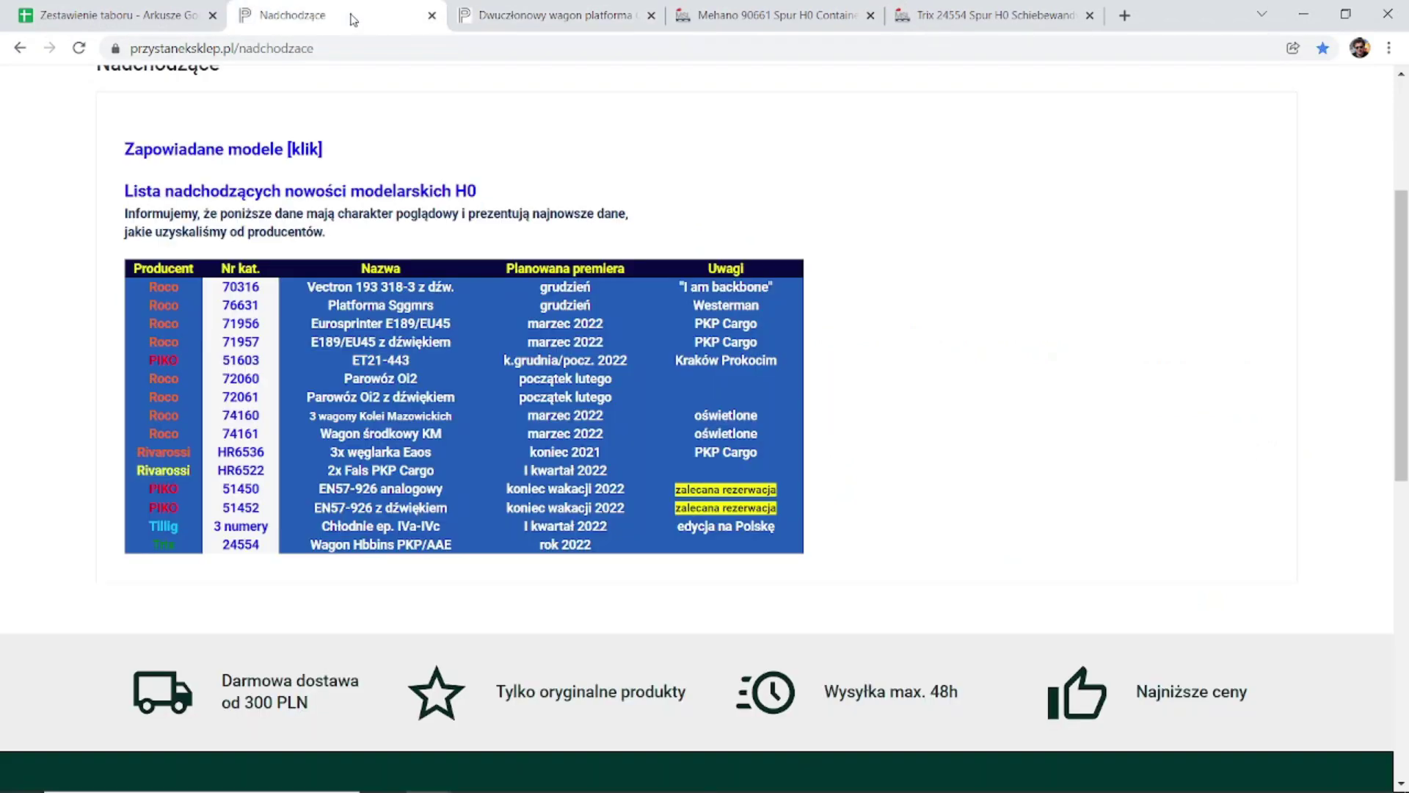
scroll(740, 242, up, 3)
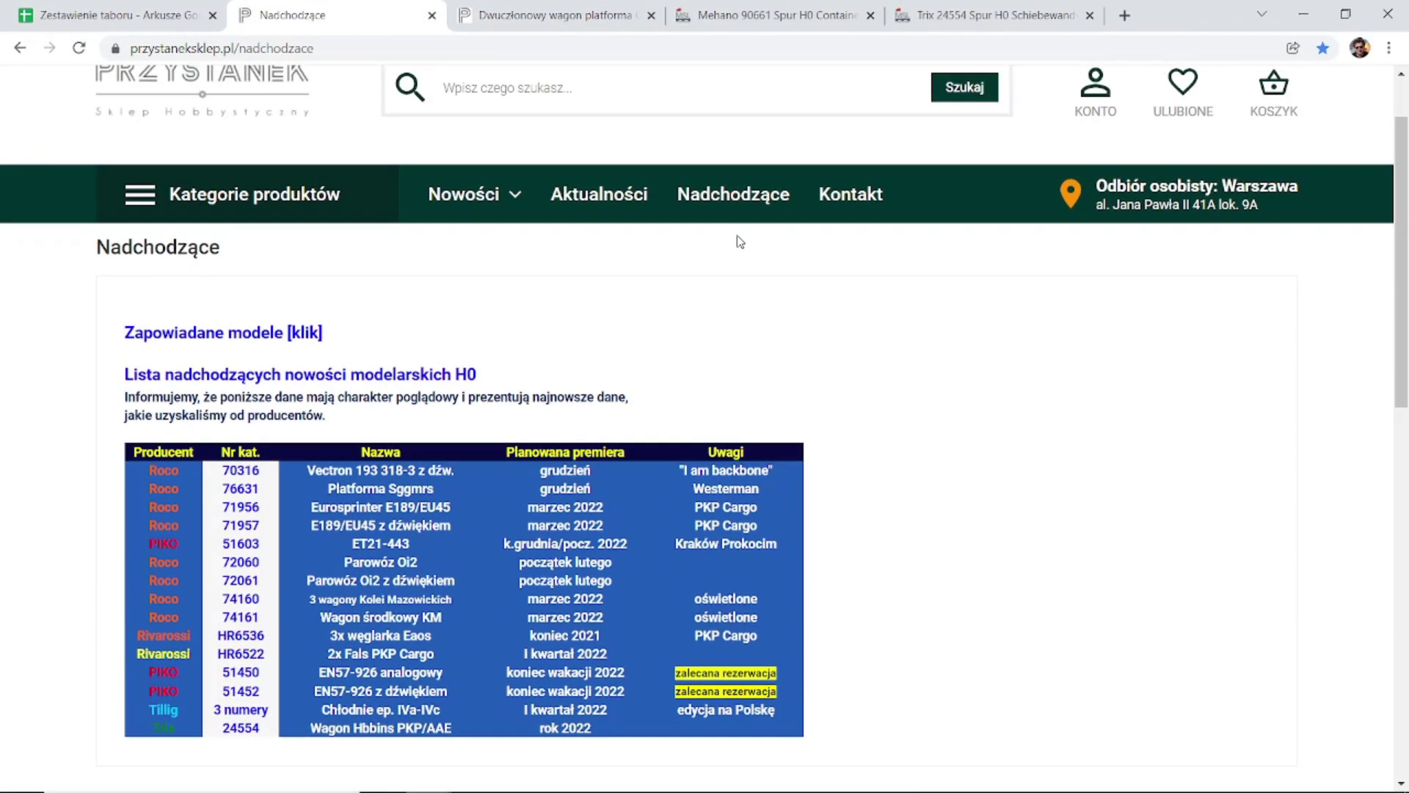
scroll(740, 242, up, 1)
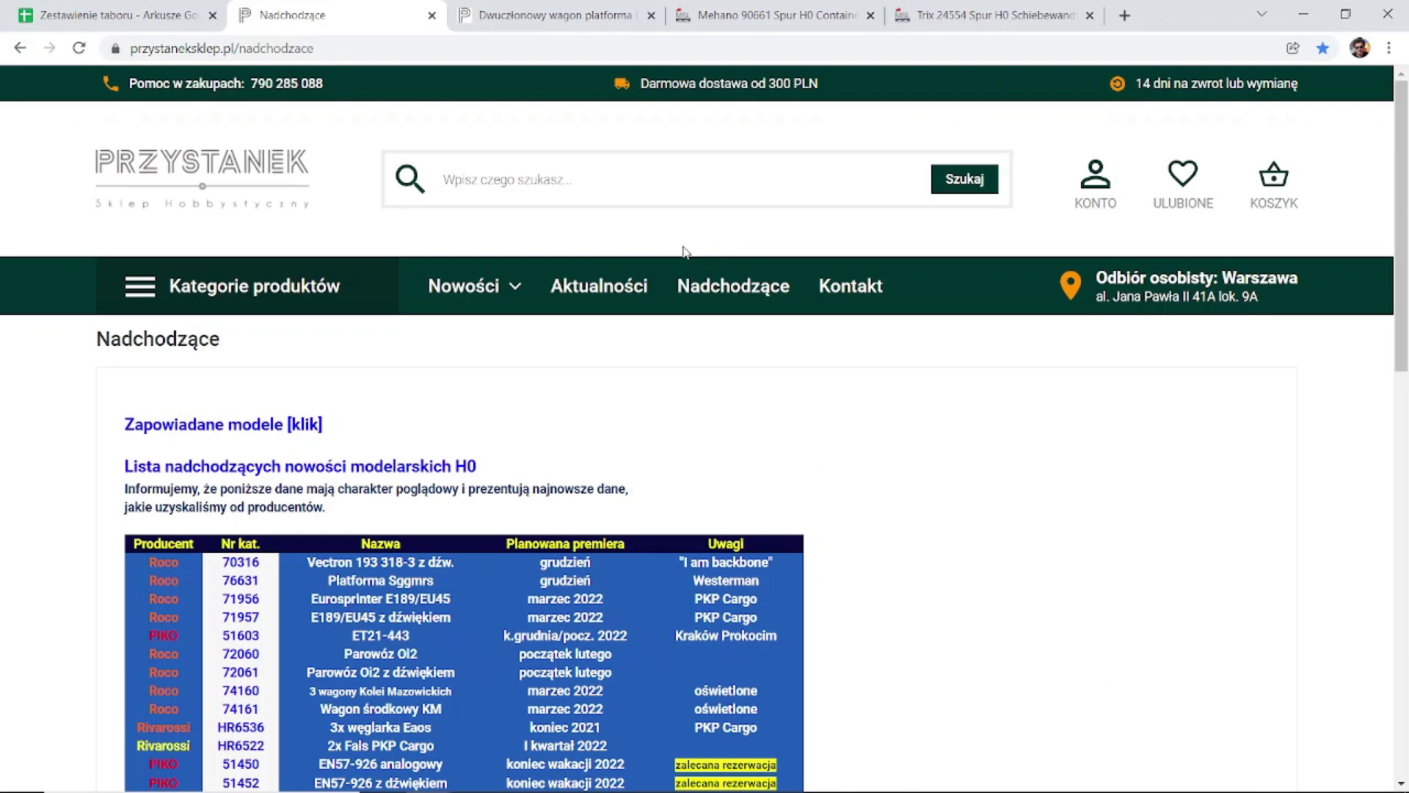
scroll(683, 252, down, 1)
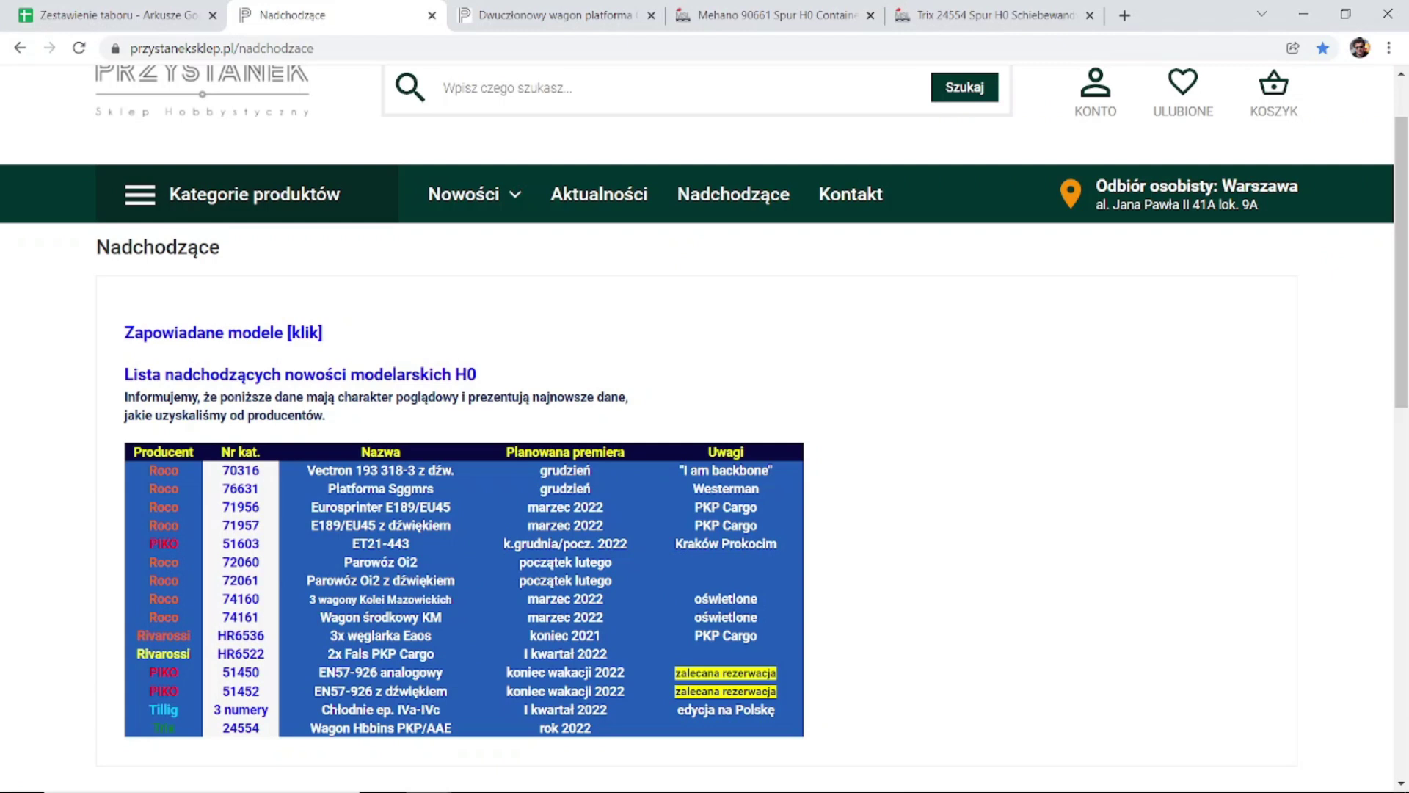
click(431, 15)
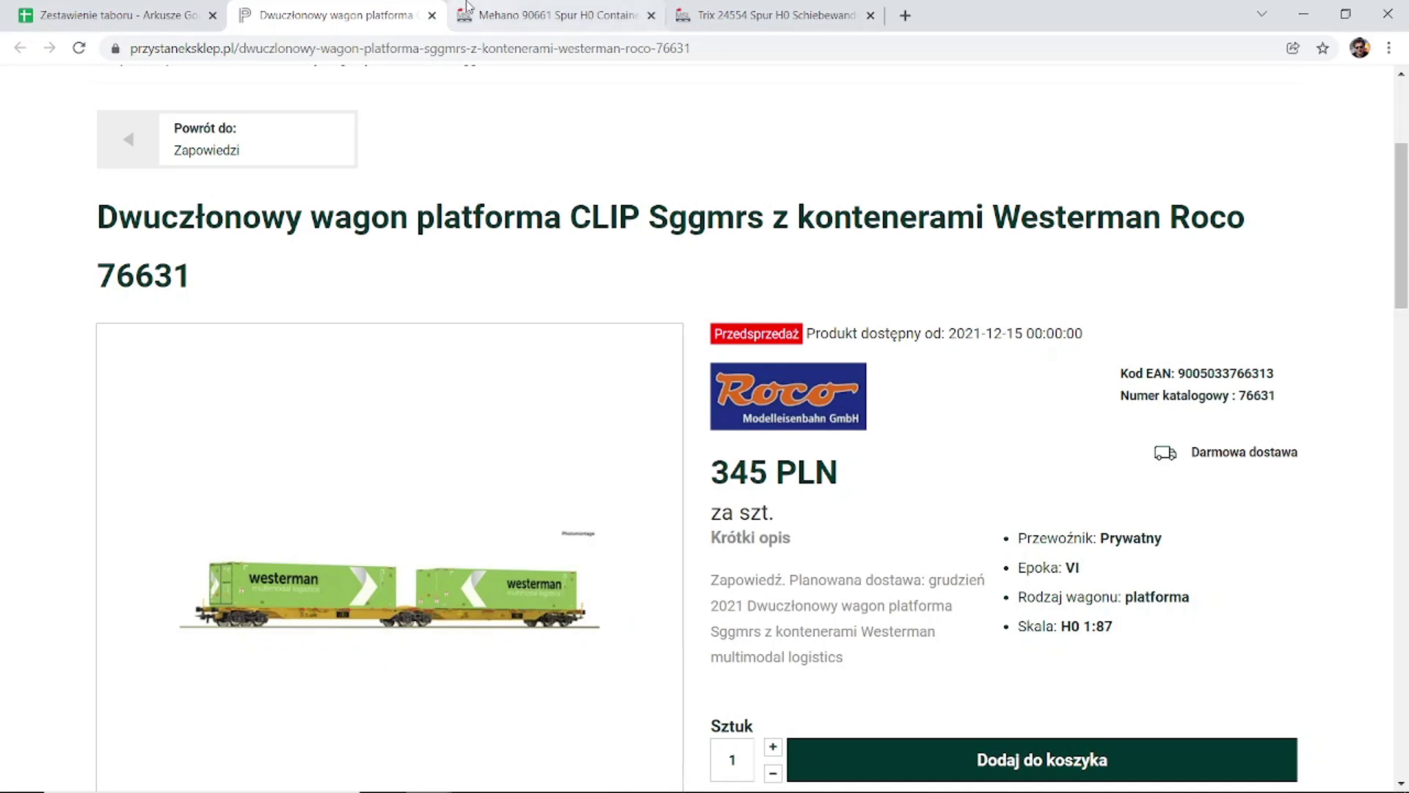
click(432, 15)
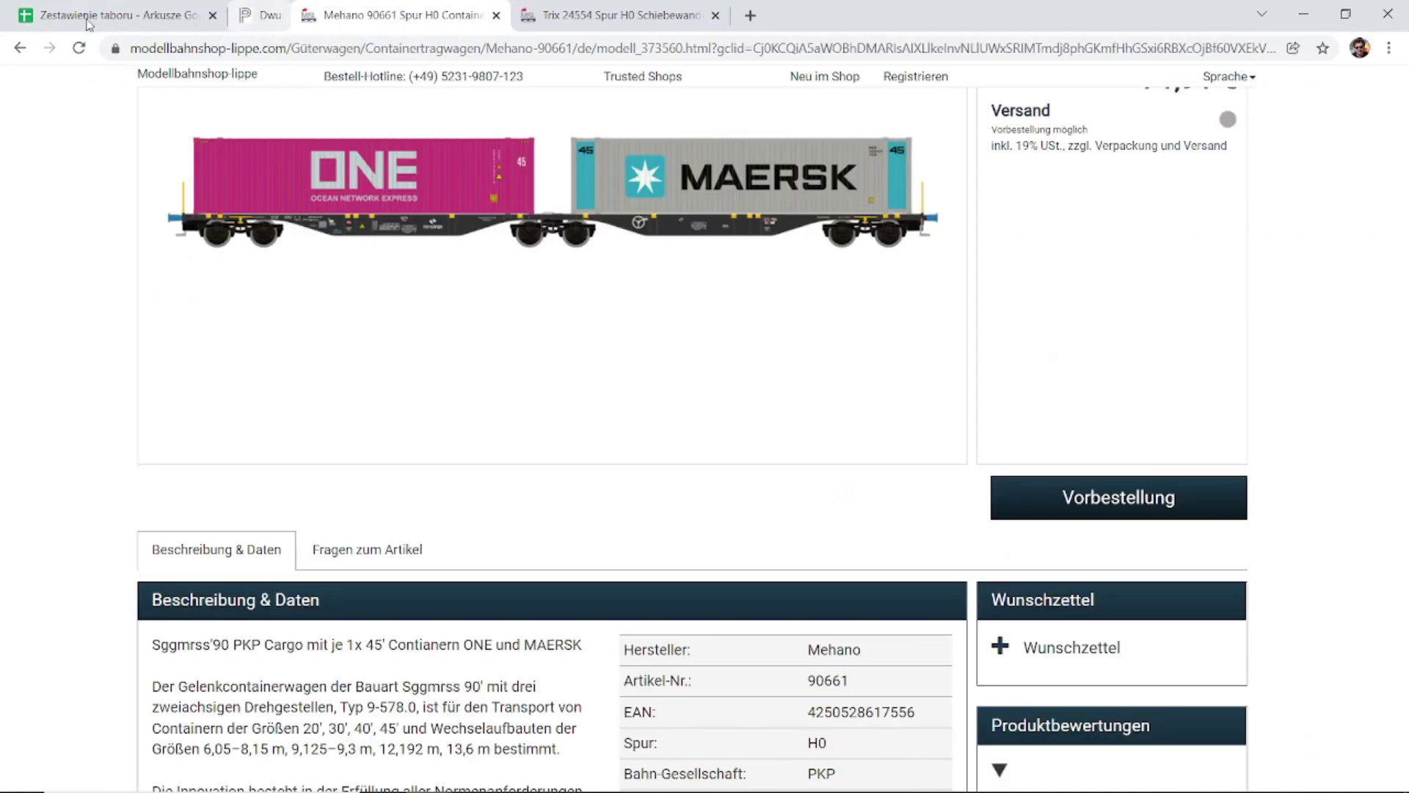
Look through the producers offered in the Producent column filter of the Zestawienie taboru spreadsheet.
click(105, 16)
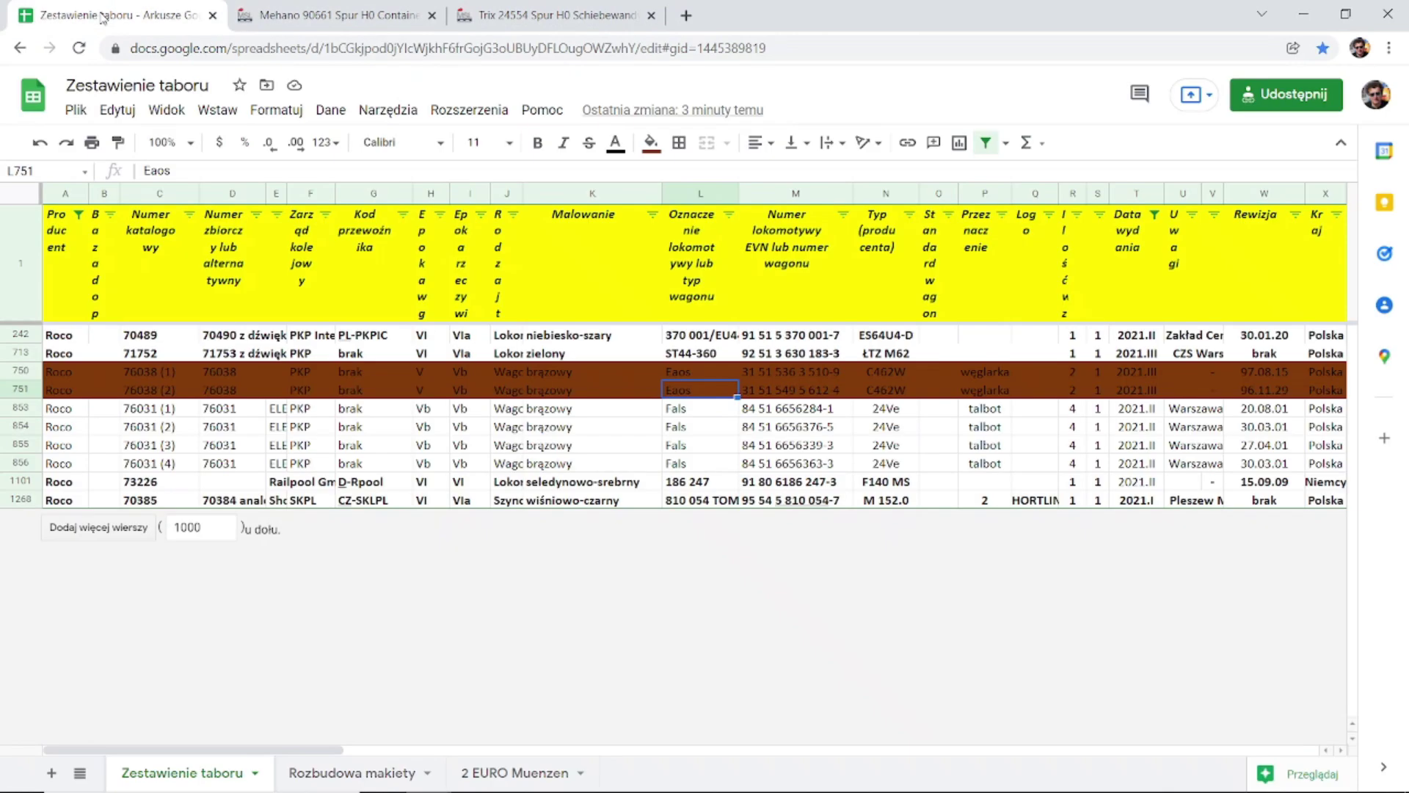
click(78, 214)
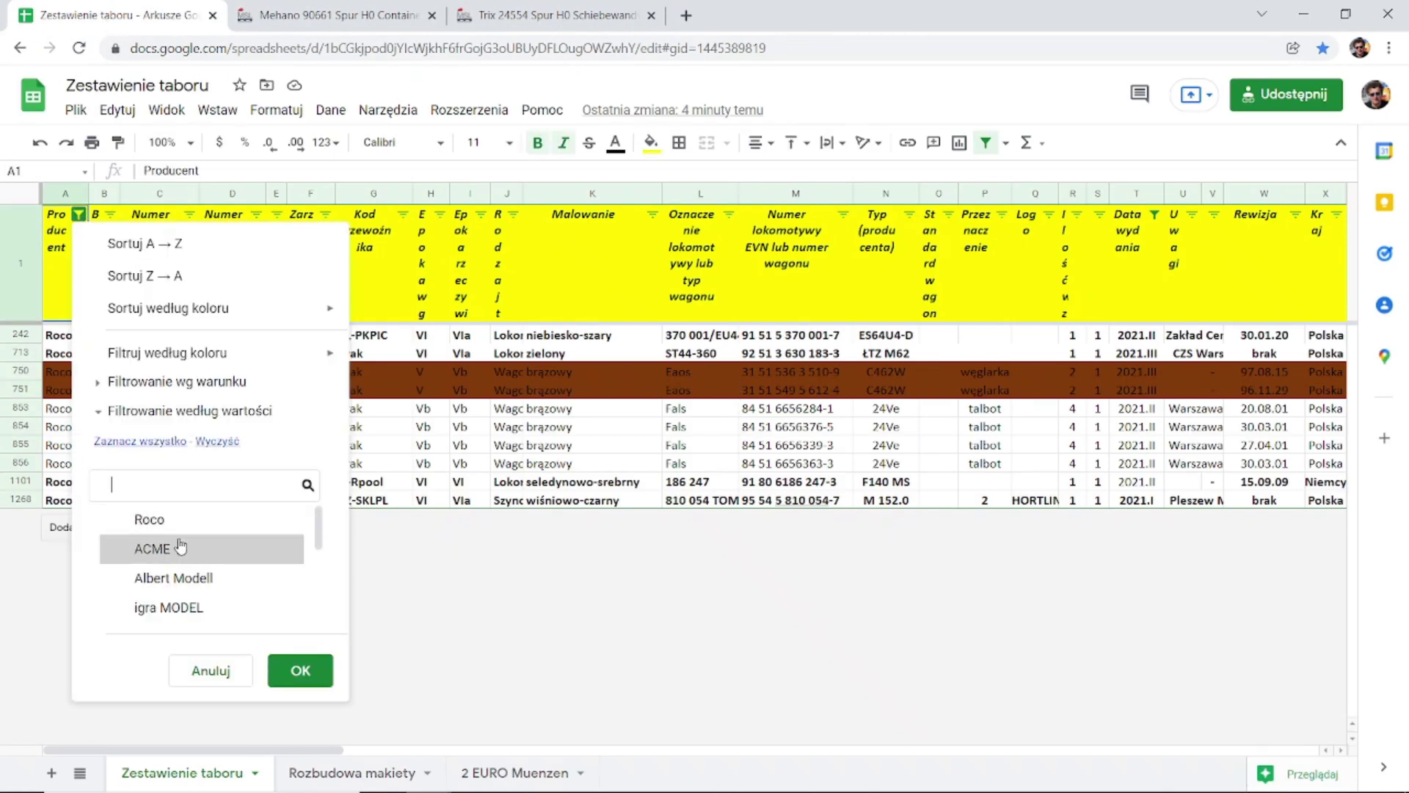
scroll(191, 551, down, 2)
scroll(196, 555, down, 2)
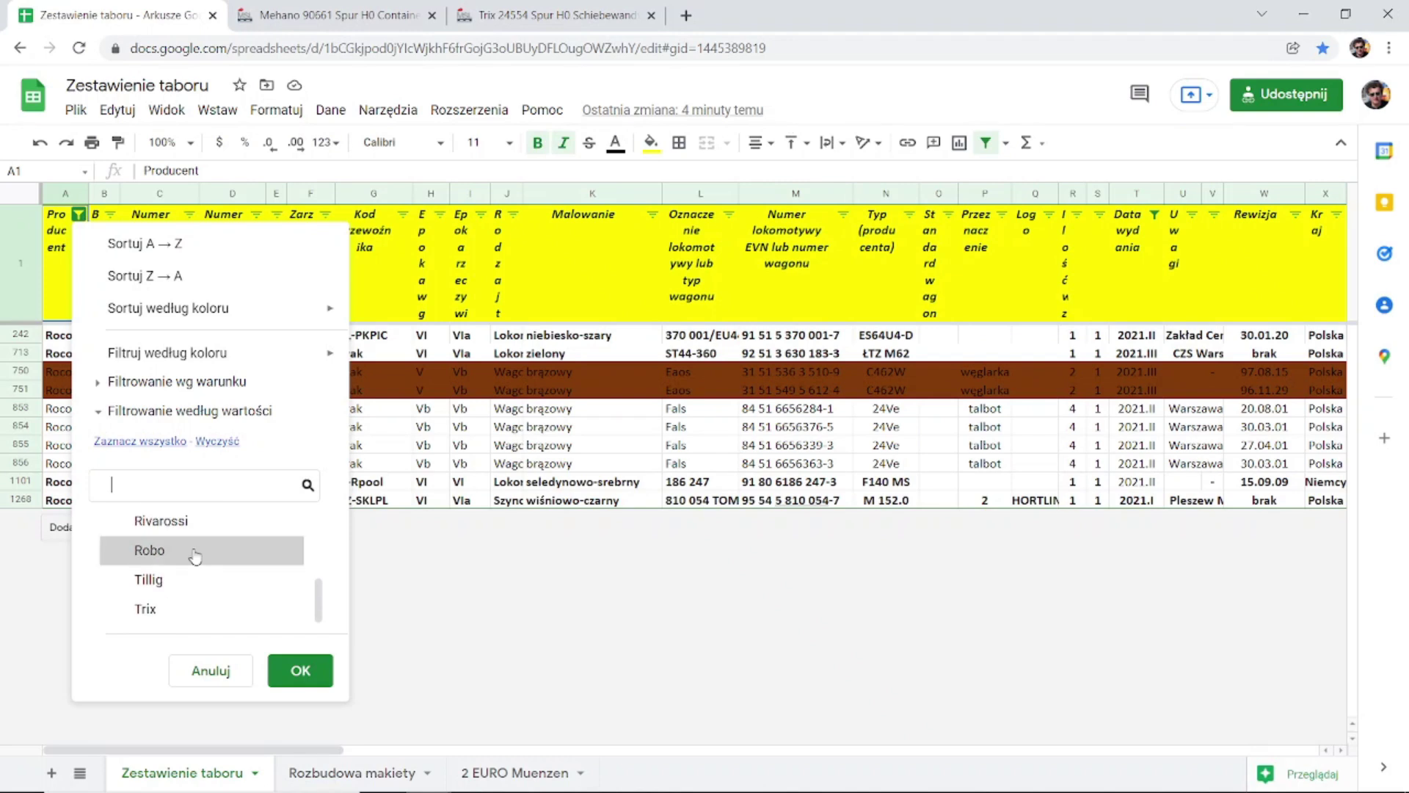
scroll(194, 555, up, 2)
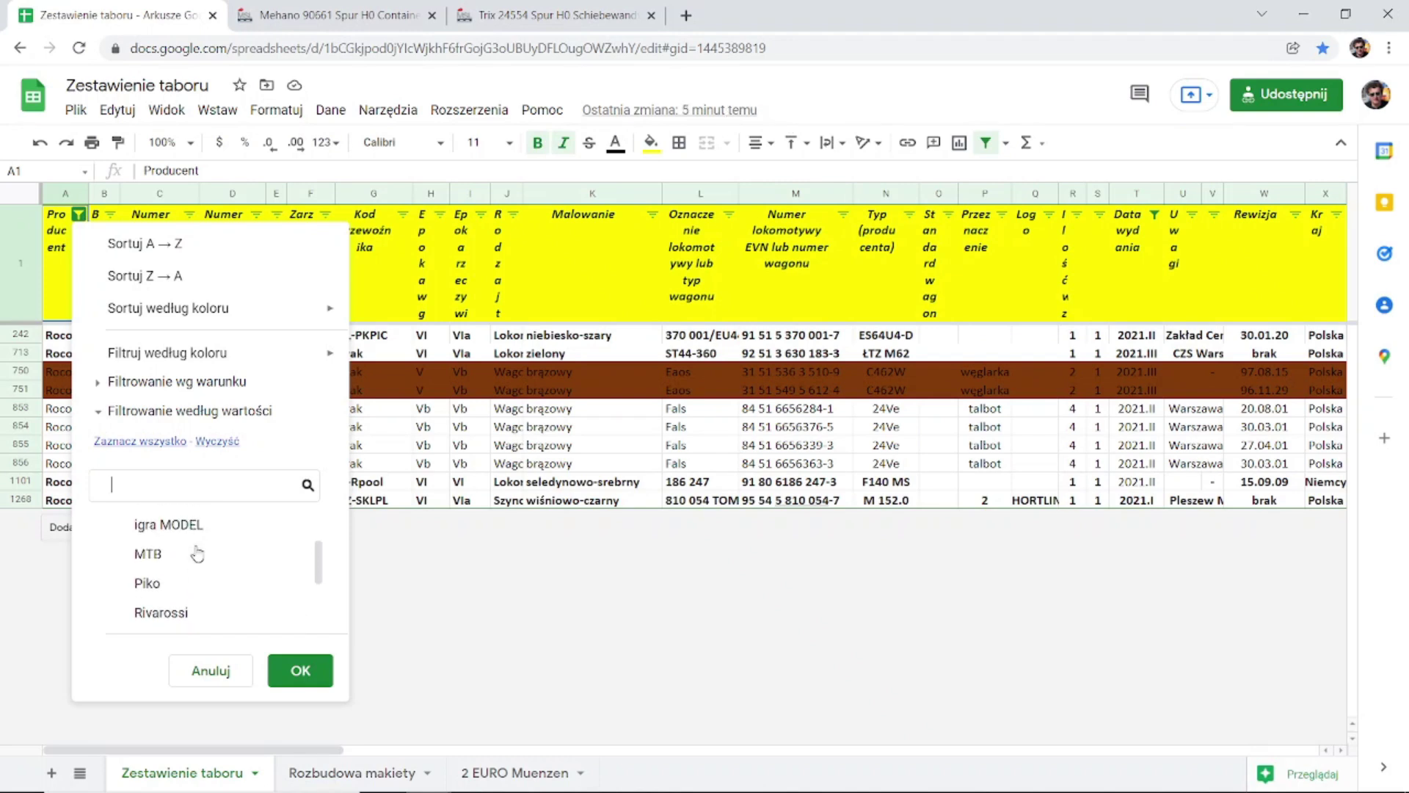
scroll(191, 554, up, 2)
scroll(190, 558, down, 2)
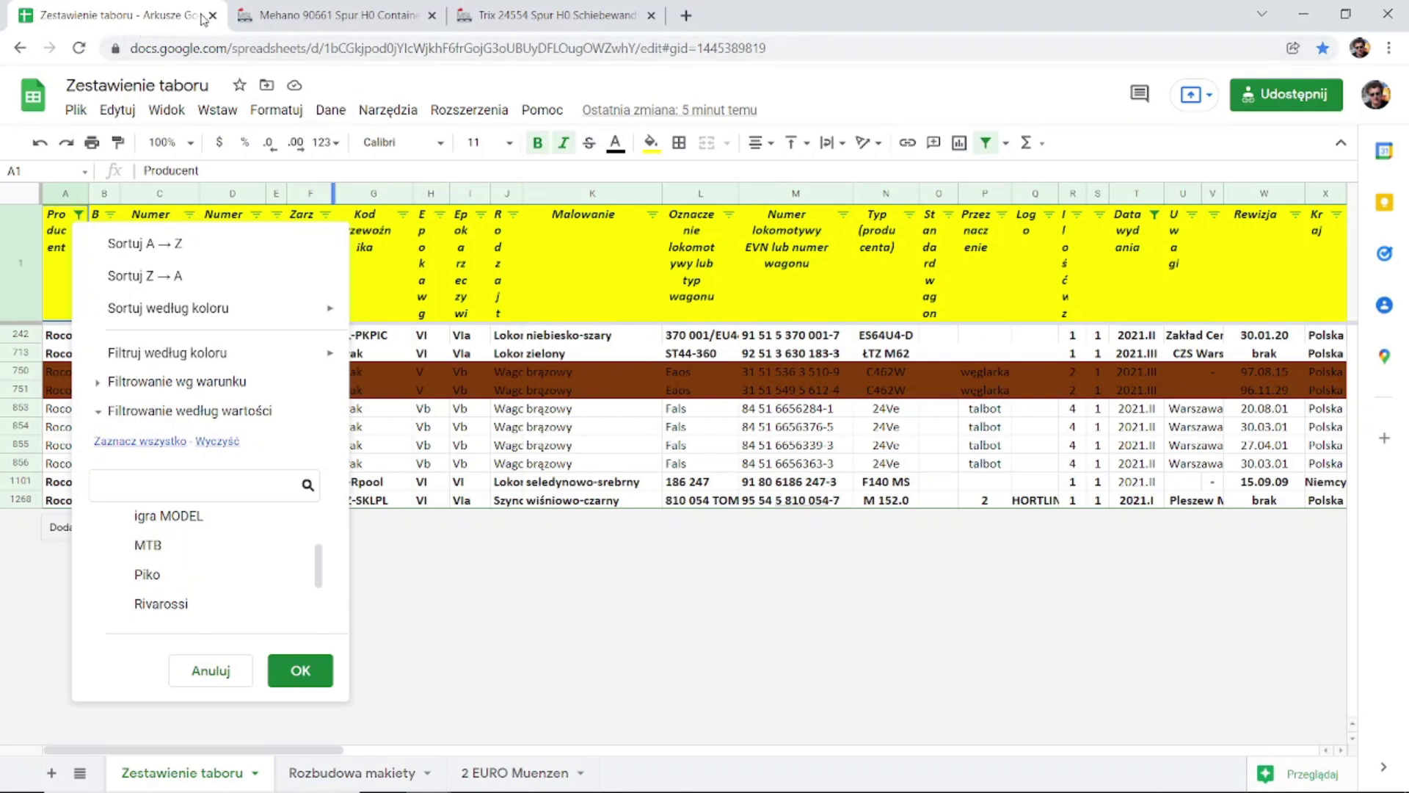
View the Mehano 90661 Sggmrss 90' PKP Cargo container wagon page, inspecting the photo up close, and close it.
click(284, 11)
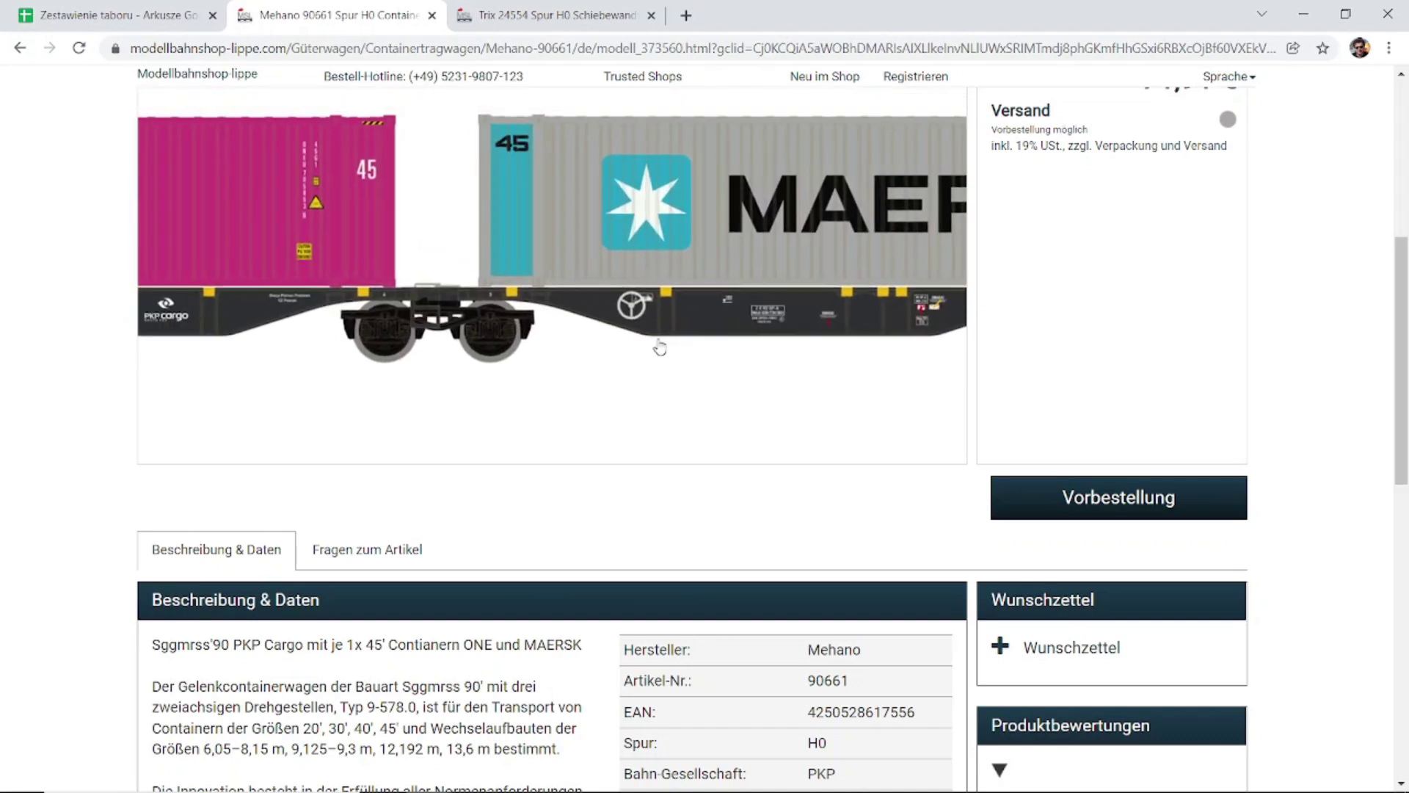
scroll(660, 348, up, 3)
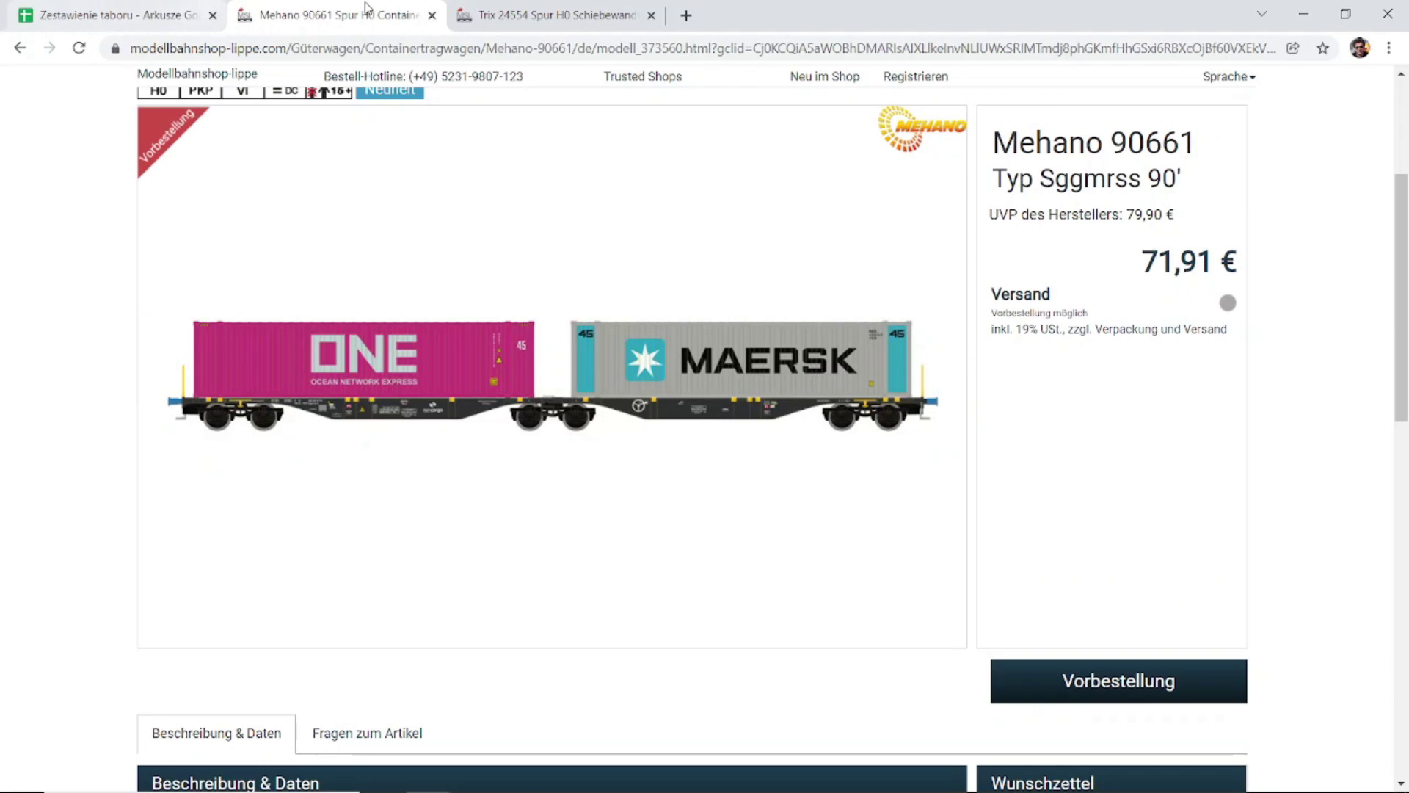
click(431, 14)
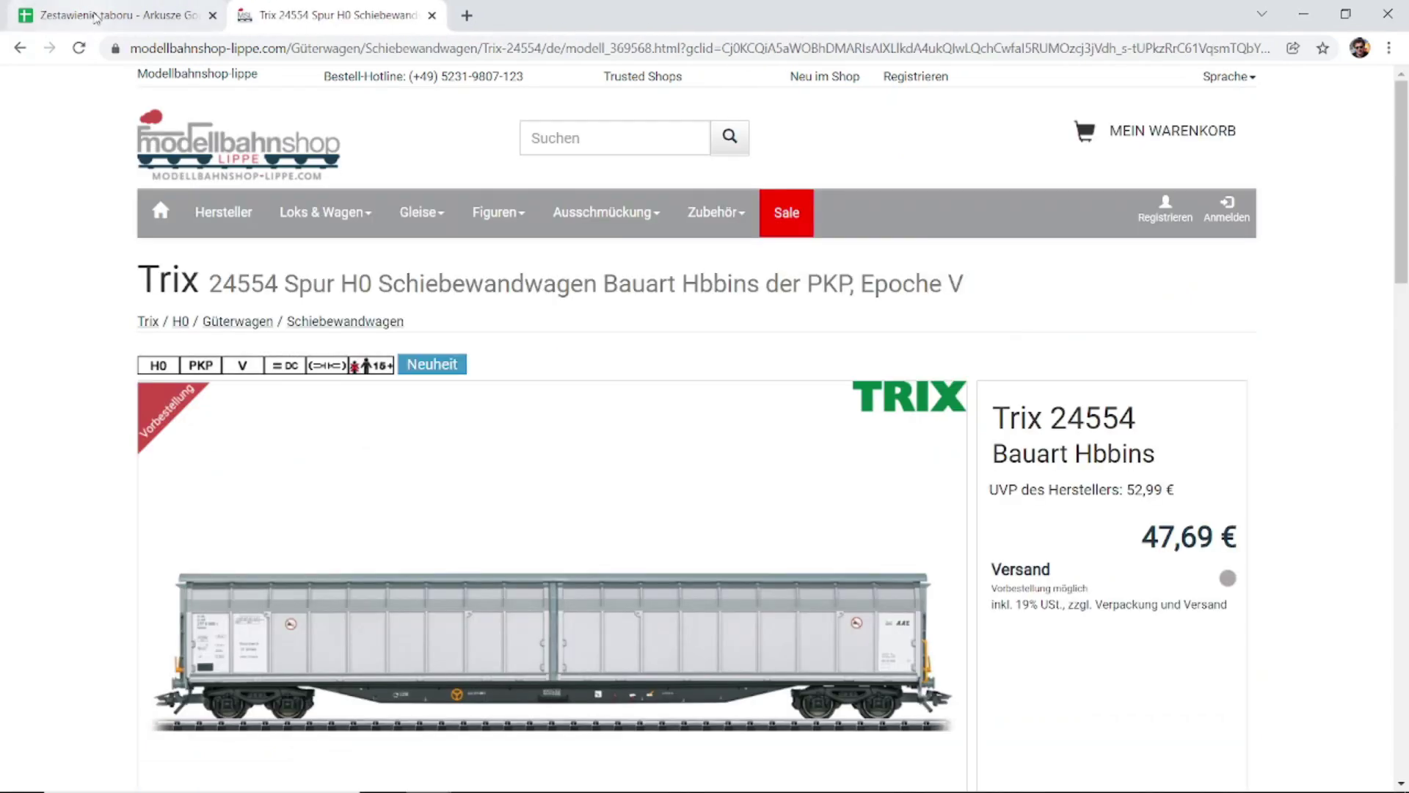
Filter the Producent column of the Zestawienie taboru spreadsheet to show only TRIX, excluding Roco.
click(37, 6)
click(78, 215)
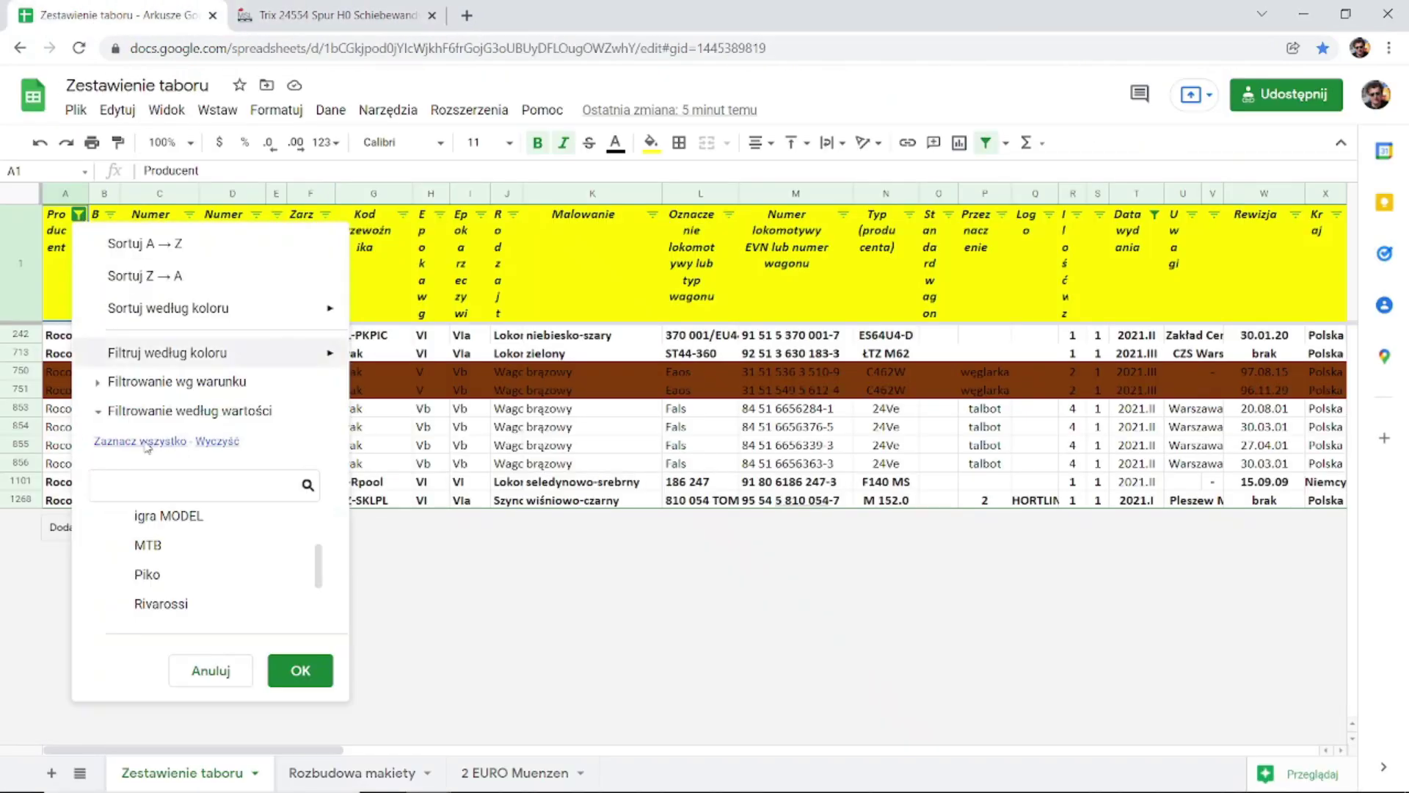
scroll(202, 543, down, 2)
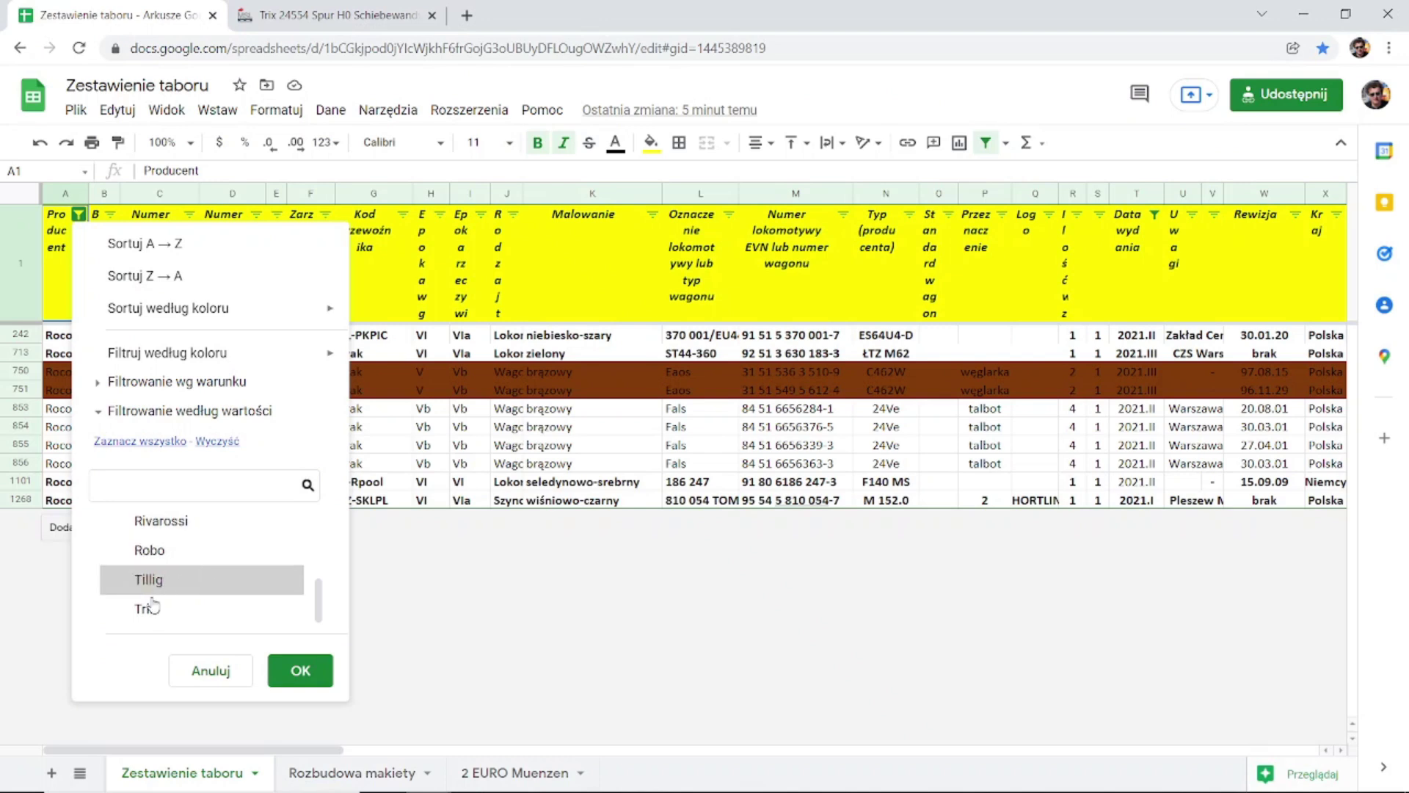
click(158, 615)
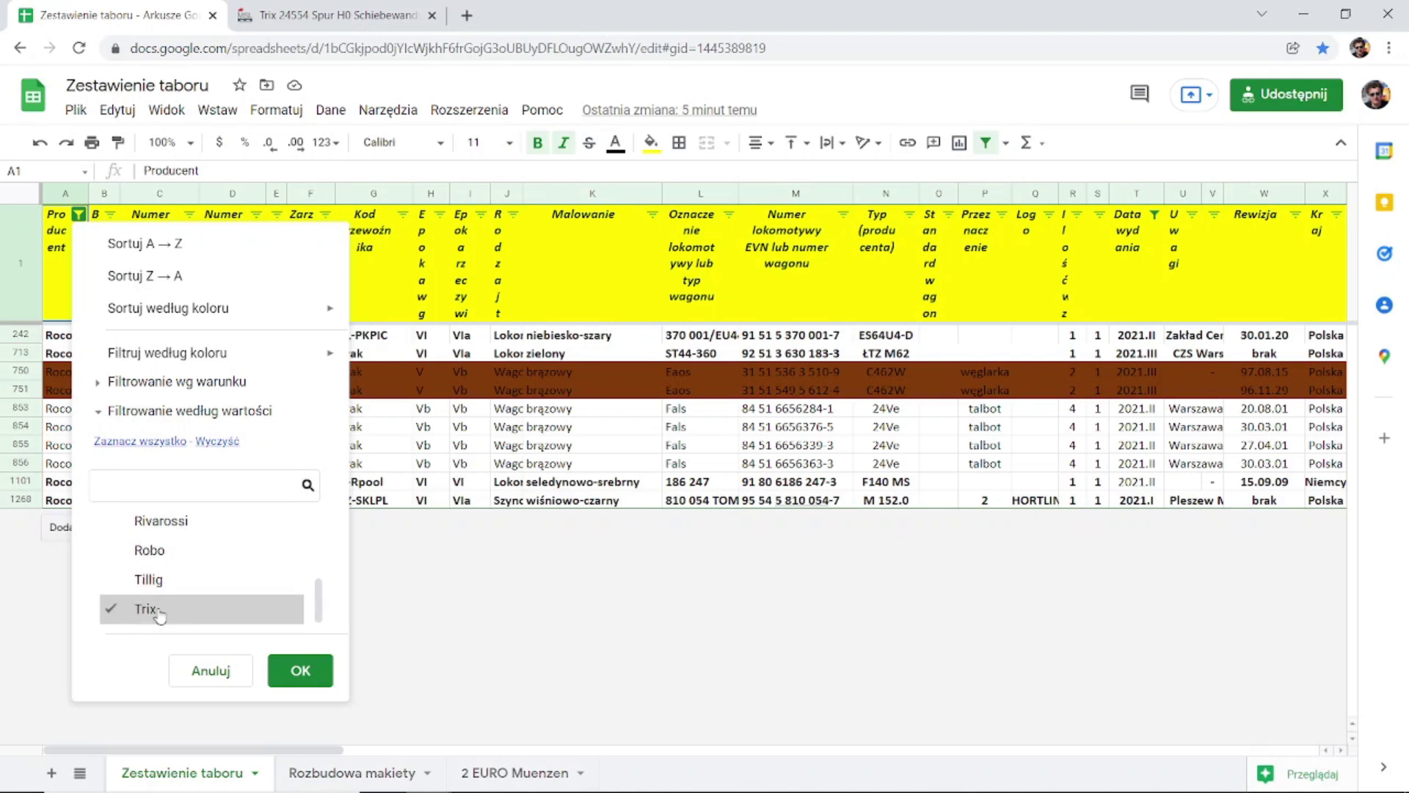
click(295, 676)
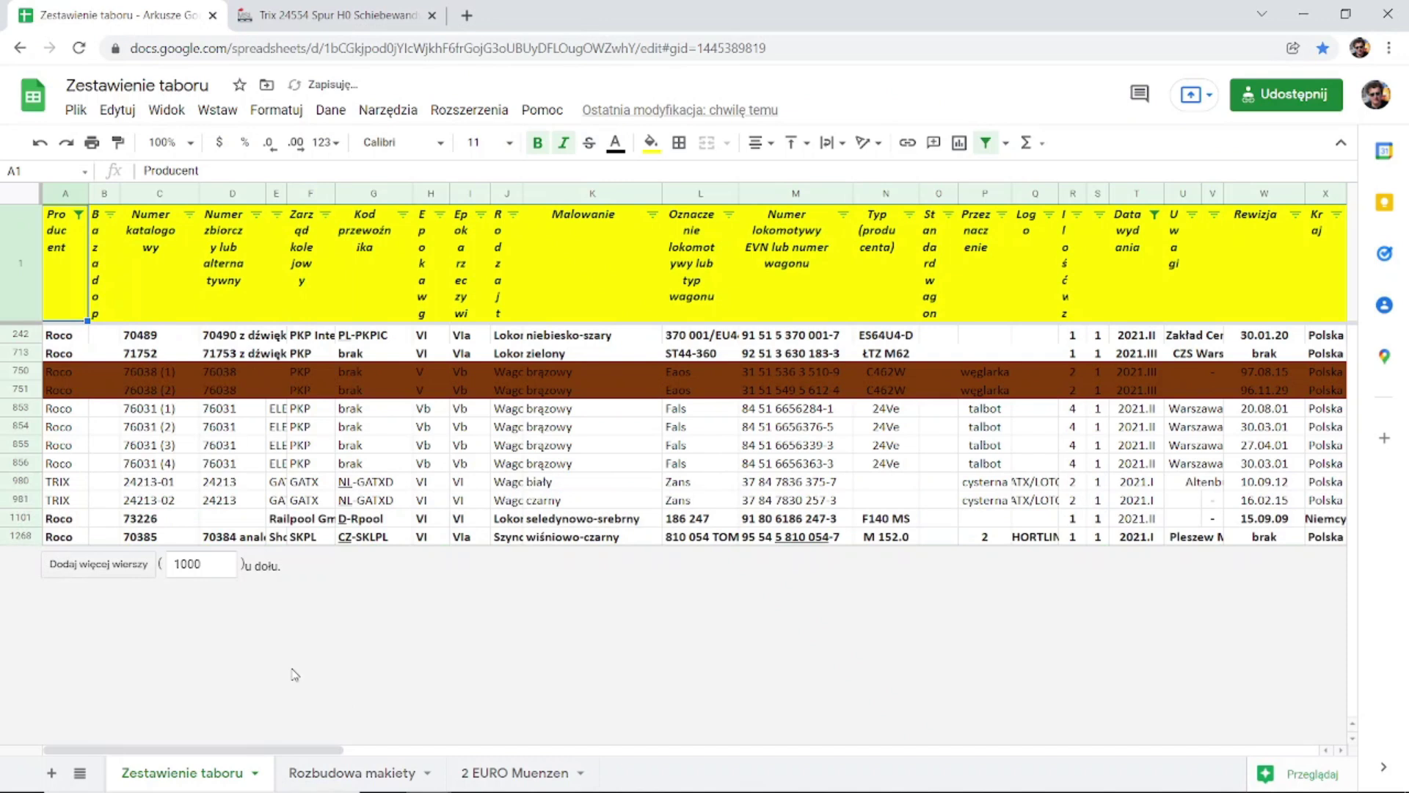
click(77, 215)
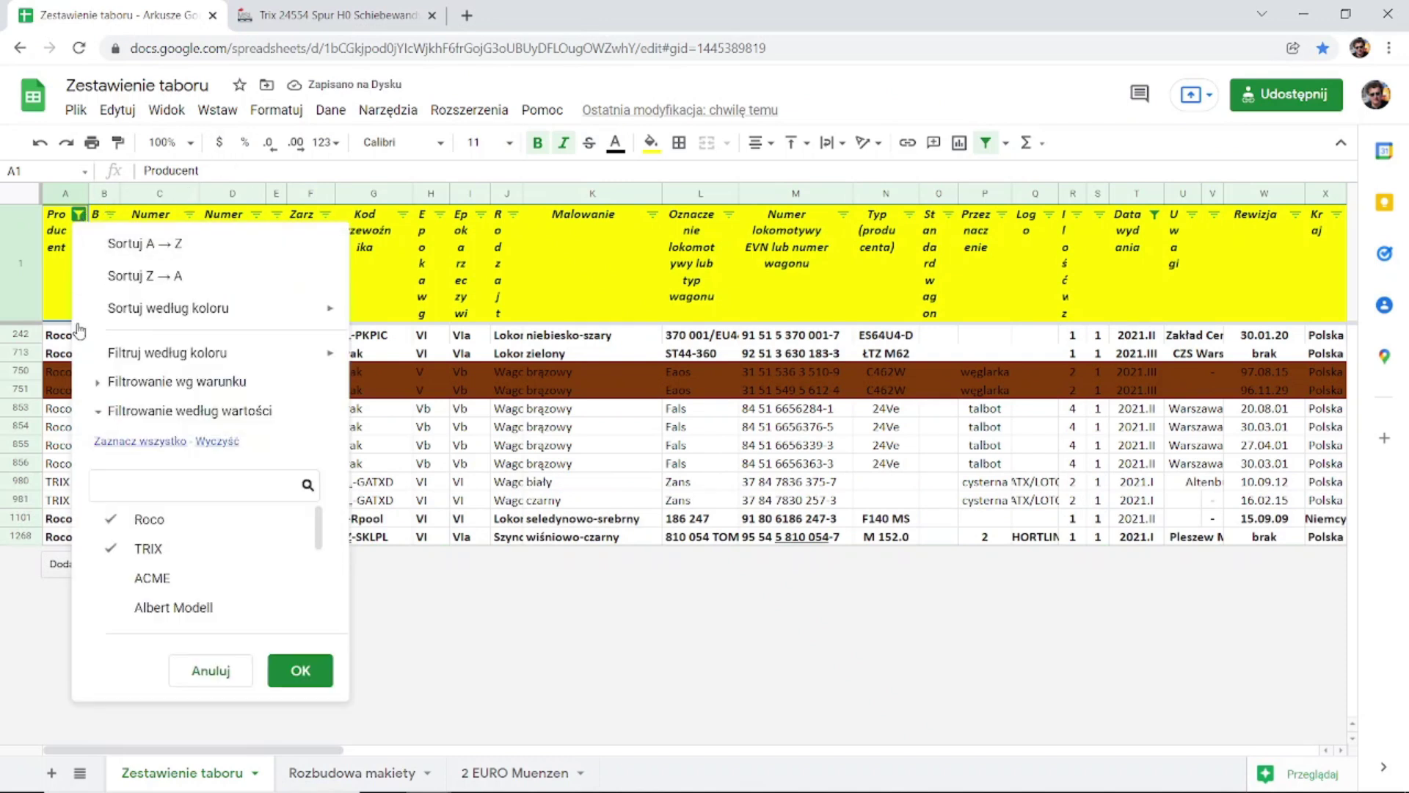
click(140, 517)
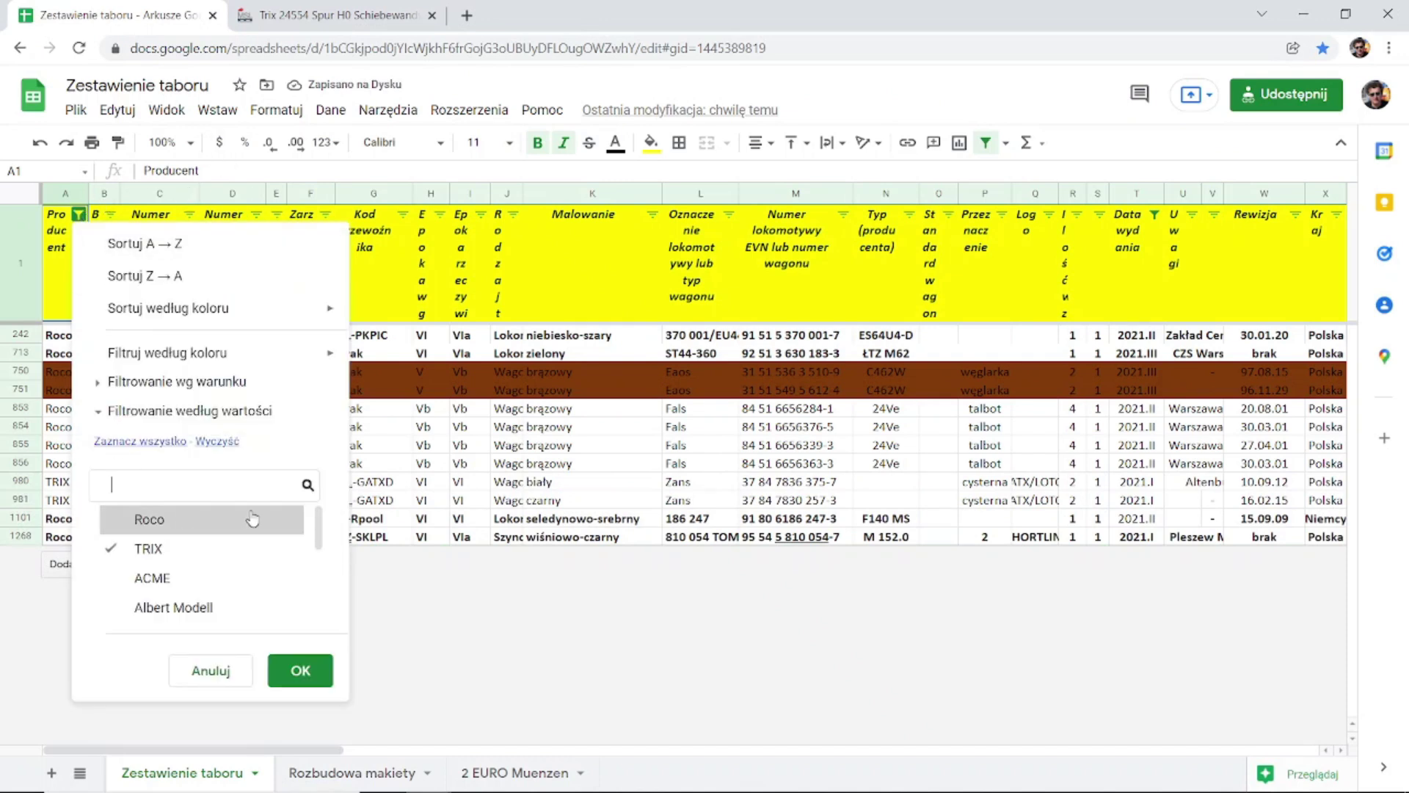
click(300, 669)
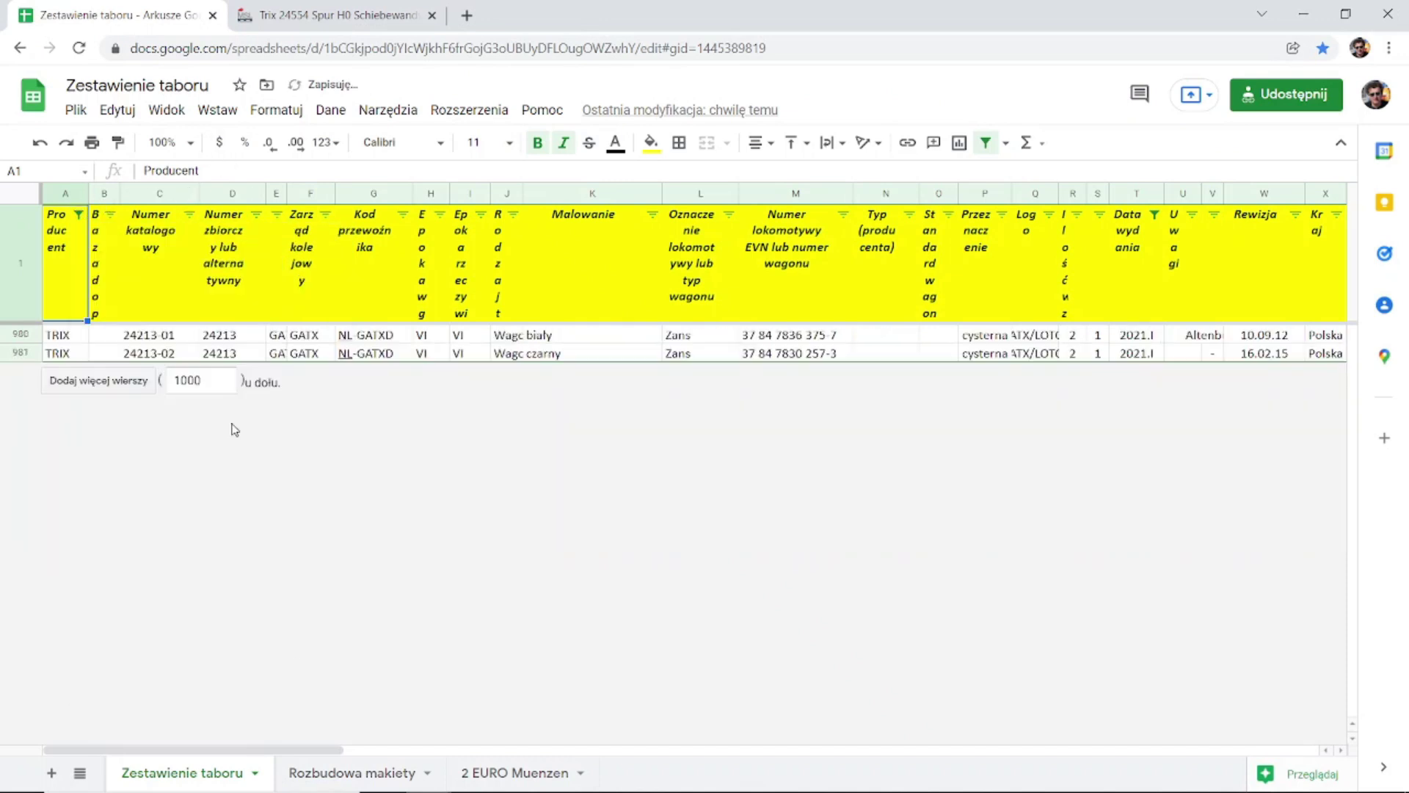
Examine the two TRIX Zans tank wagons of set 24213, comparing the wagon numbers of 24213-01 and 24213-02.
click(128, 336)
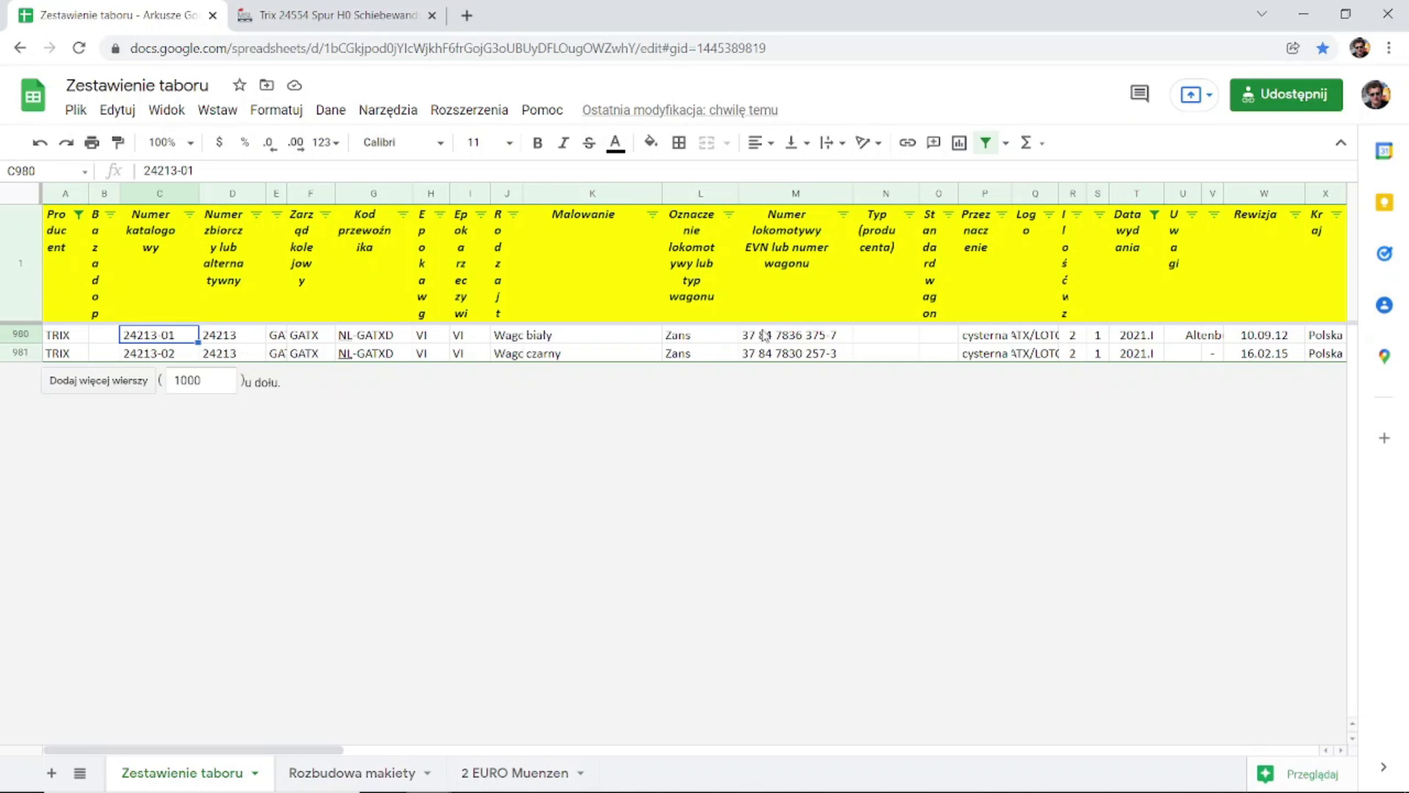
click(808, 336)
click(797, 354)
click(798, 338)
click(792, 357)
click(791, 340)
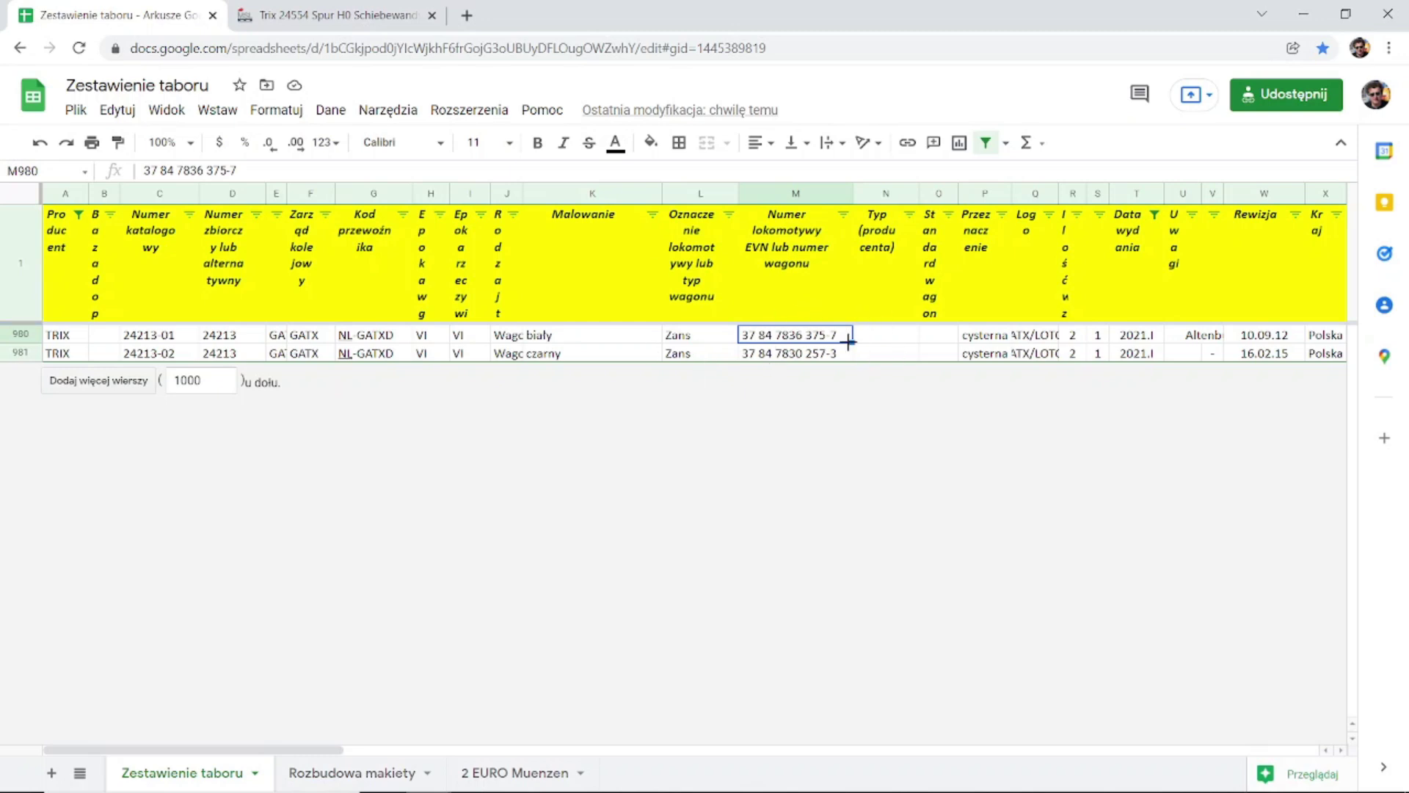
View the Trix 24554 Hbbins wagon page, magnifying the lettering on the photo, and return to the Zestawienie taboru spreadsheet.
click(334, 15)
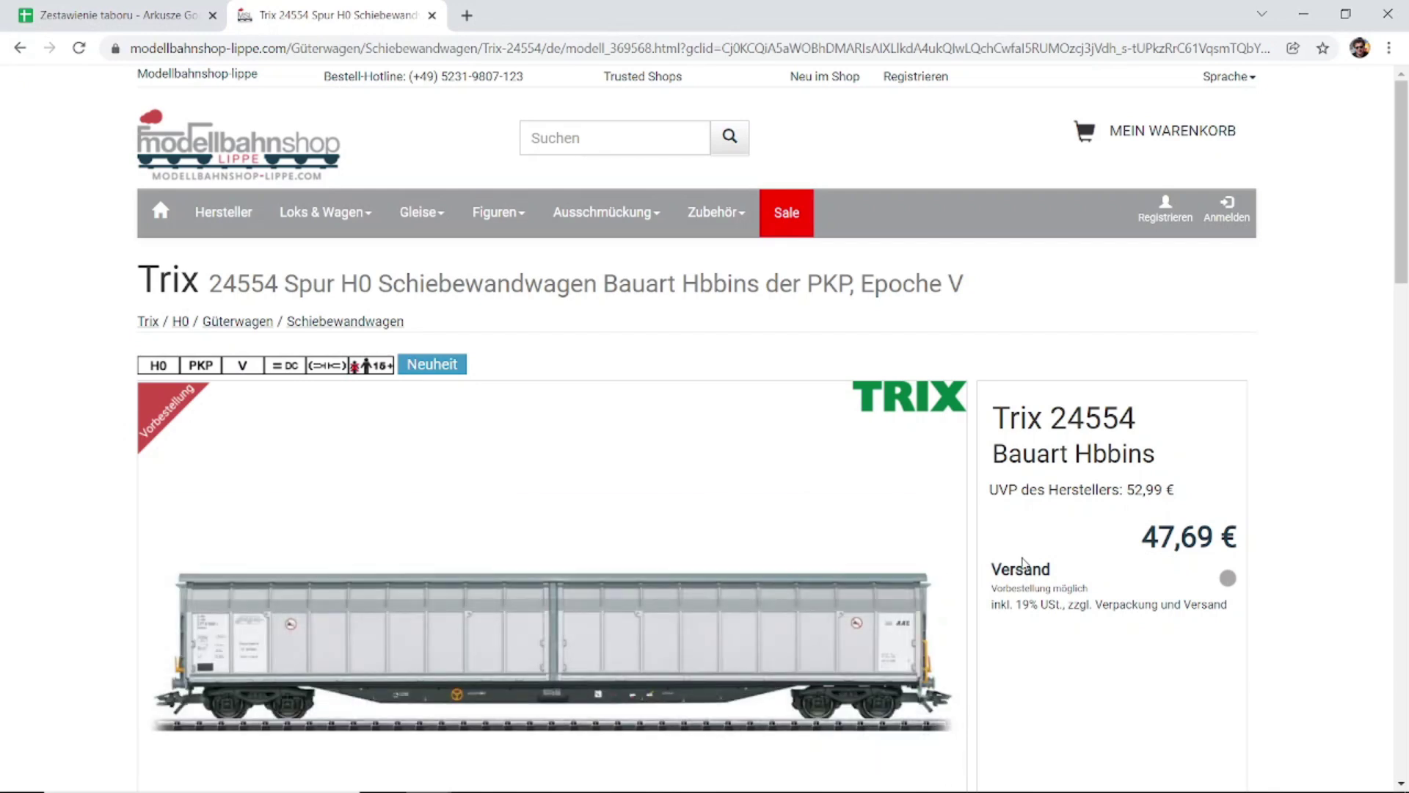
mouse_move(204, 653)
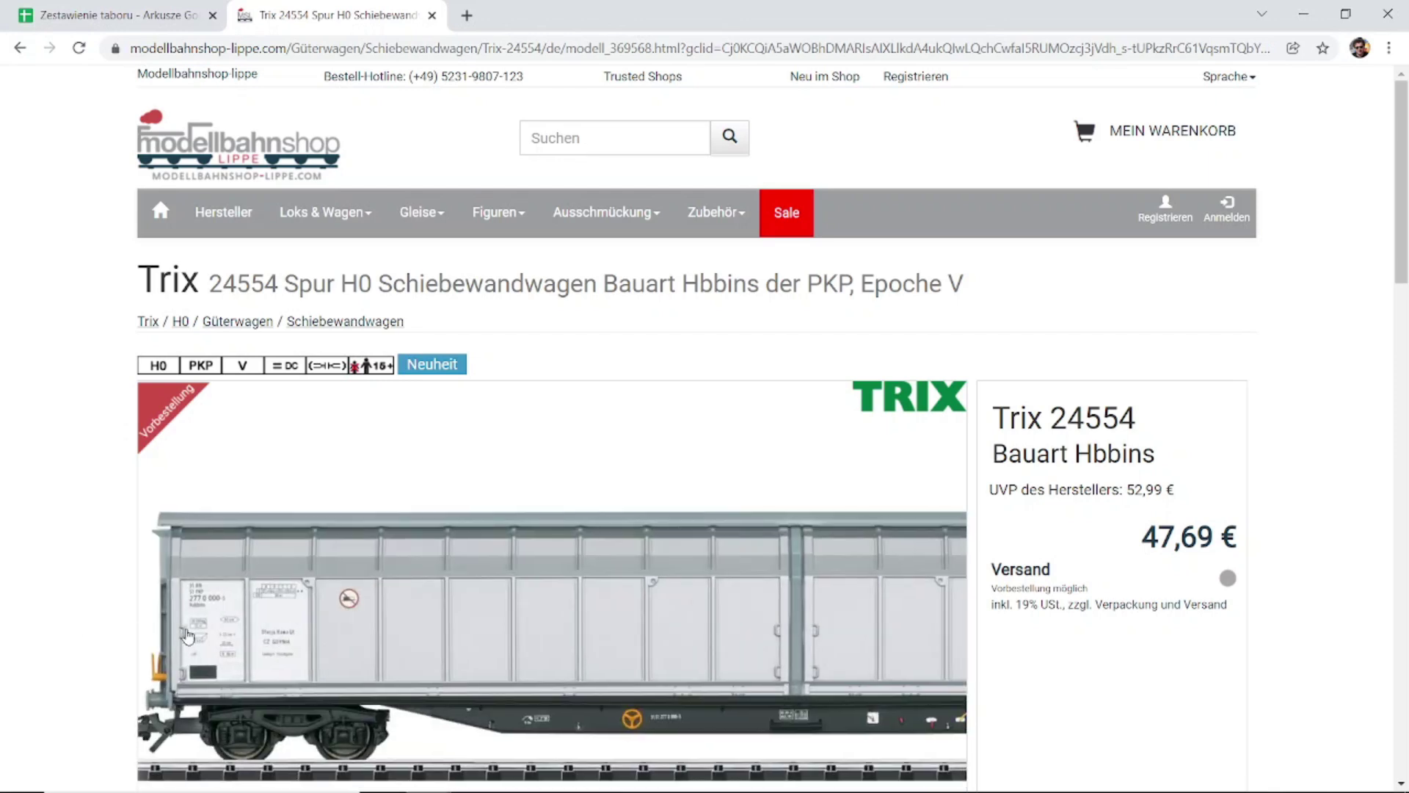
click(113, 15)
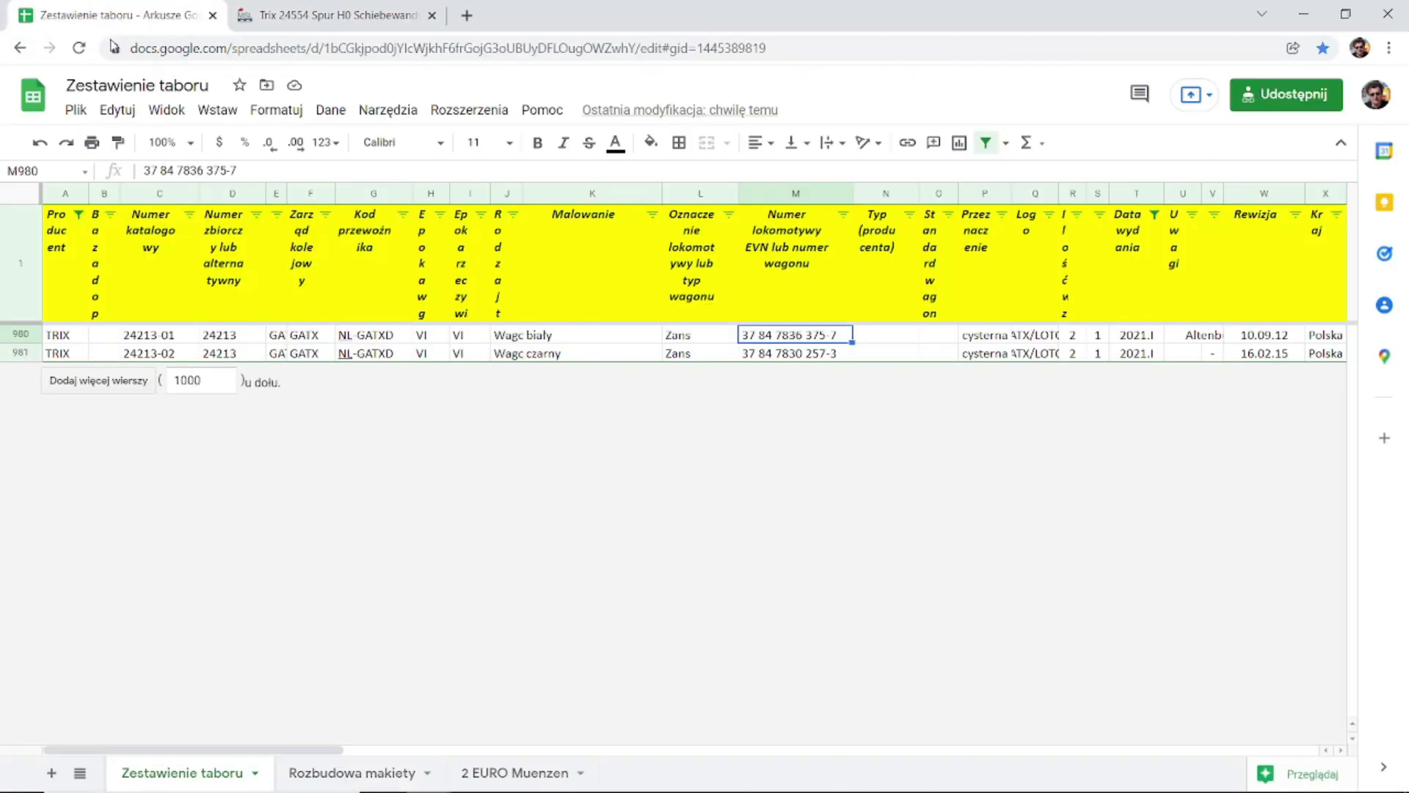
Filter the Producent column to show only Tillig instead of TRIX.
click(78, 214)
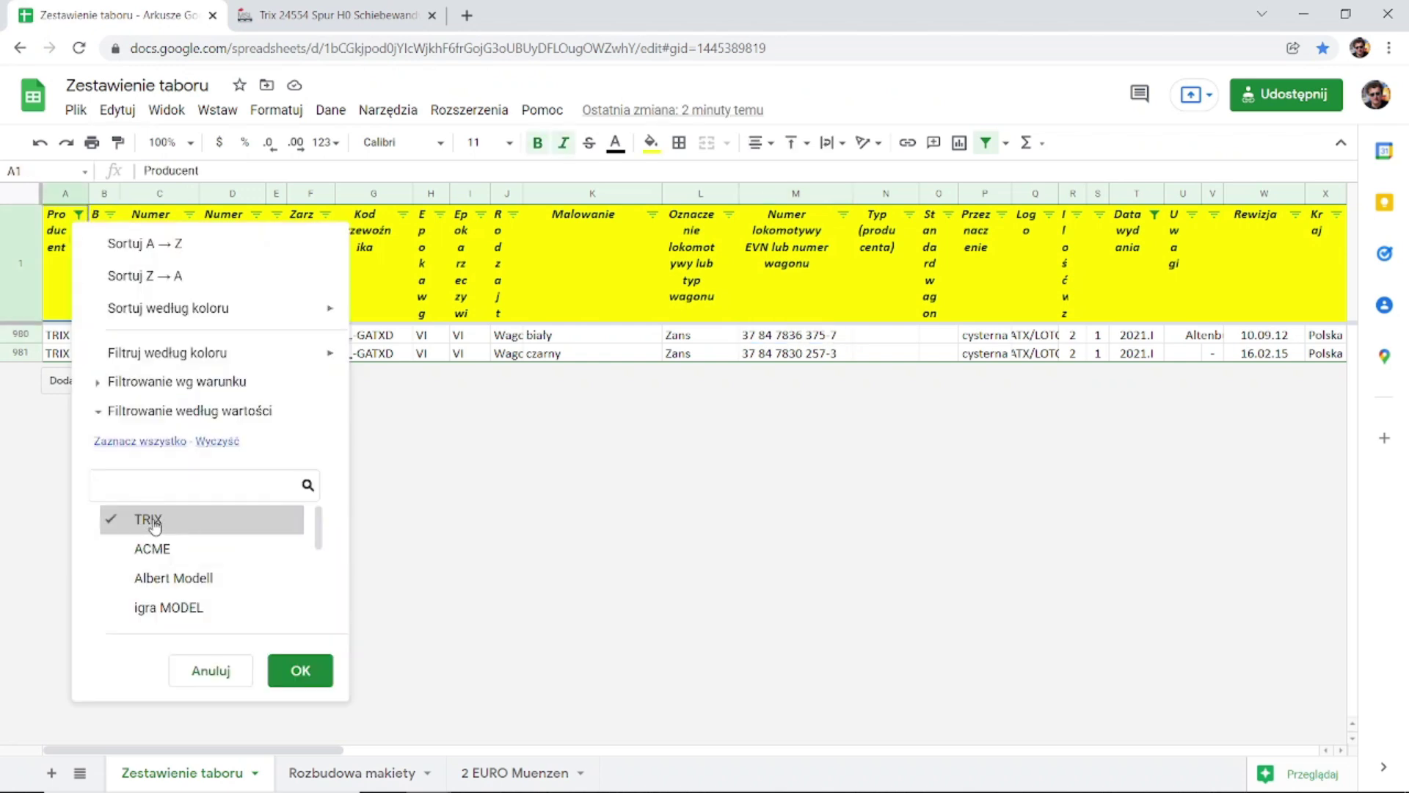
scroll(177, 576, down, 5)
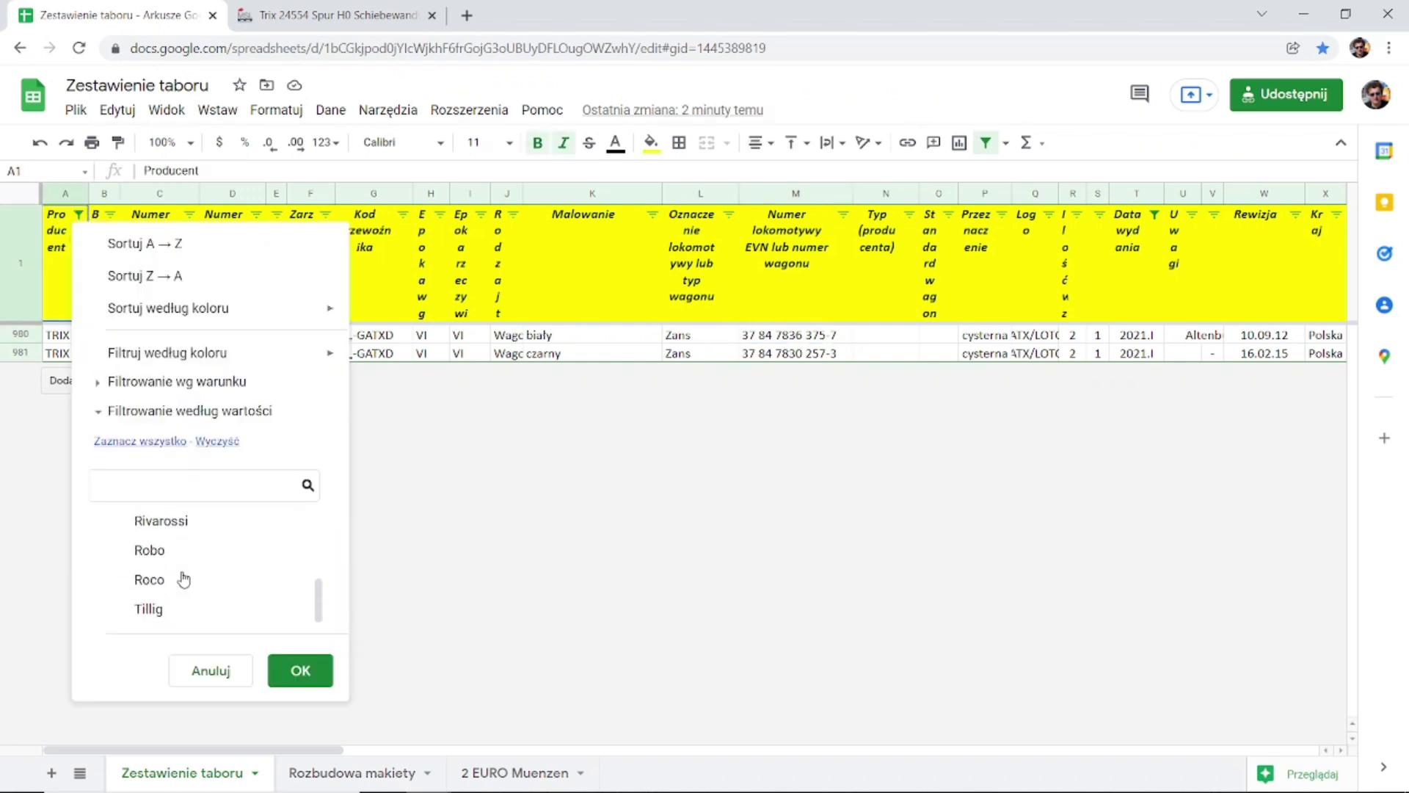
click(147, 611)
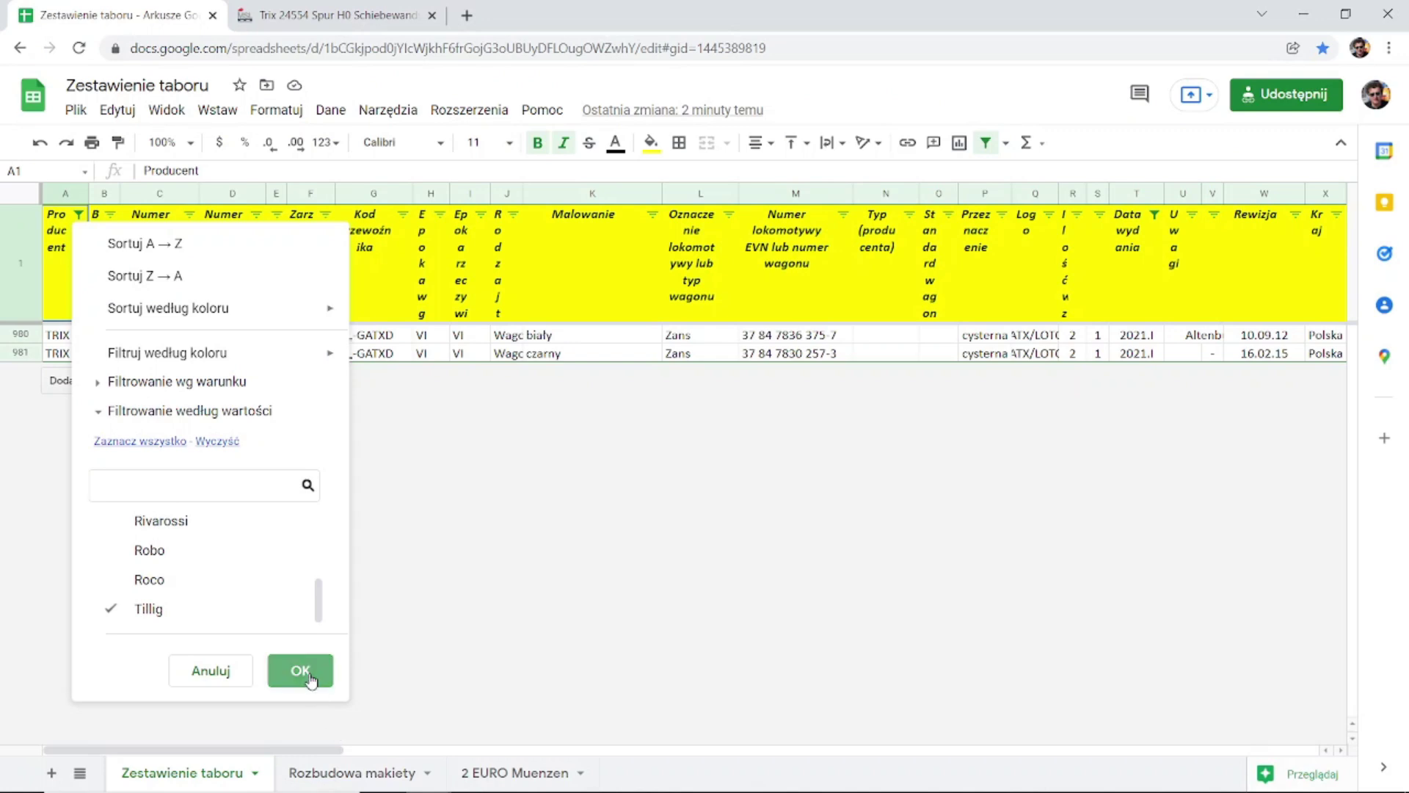
click(299, 670)
Examine the Tillig 72013 locomotive row, checking its livery, release date, TKp30-1 designation and epoch.
click(543, 337)
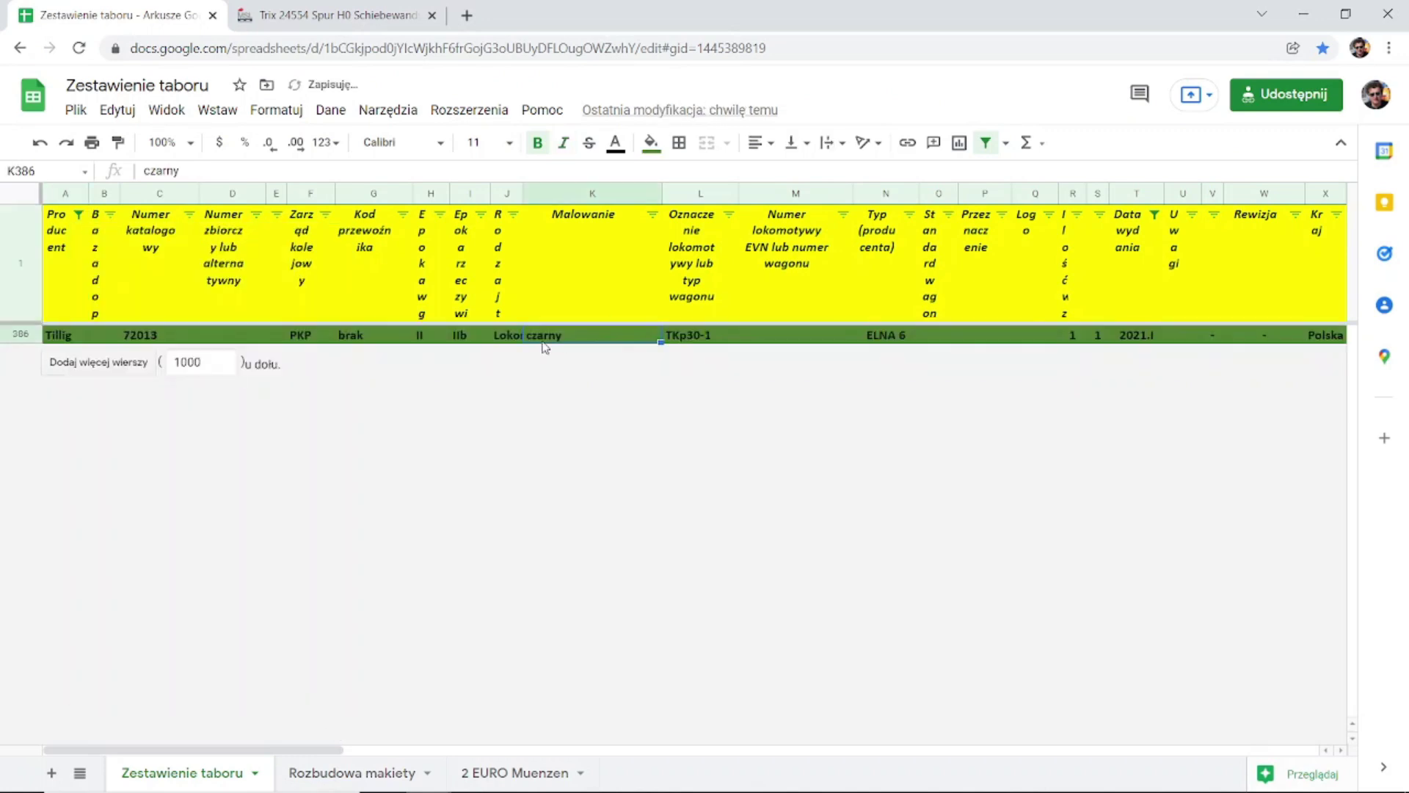
click(1149, 337)
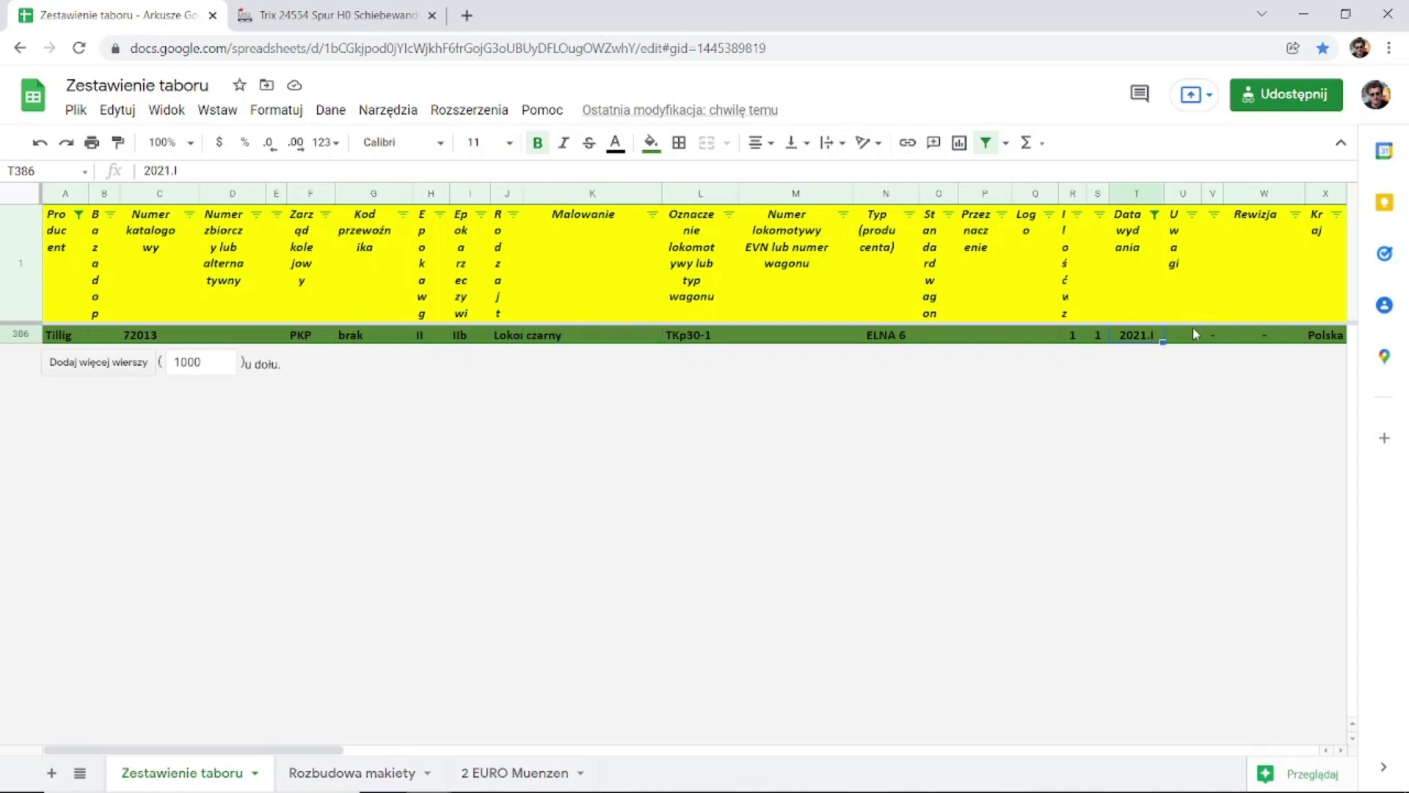
click(681, 336)
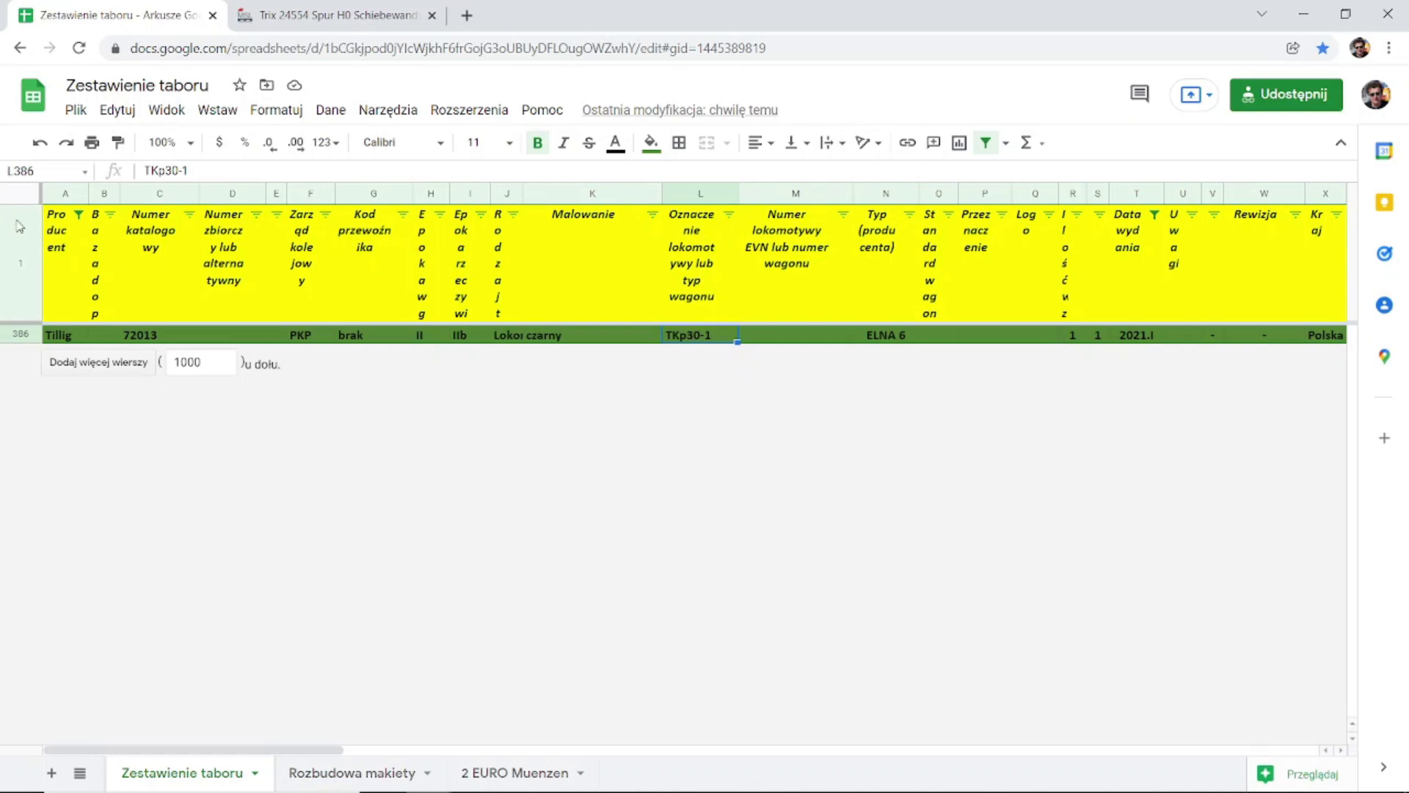
click(433, 338)
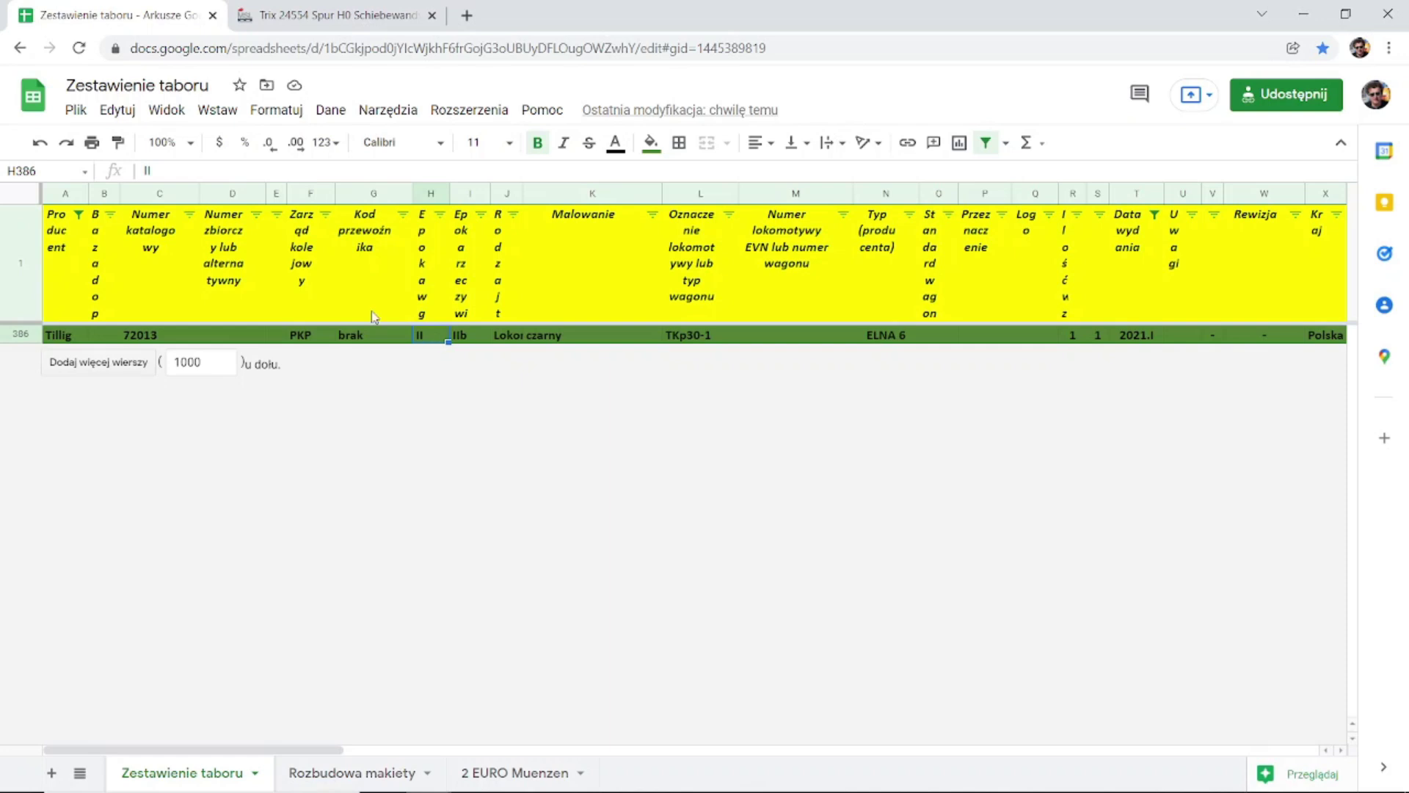
click(61, 337)
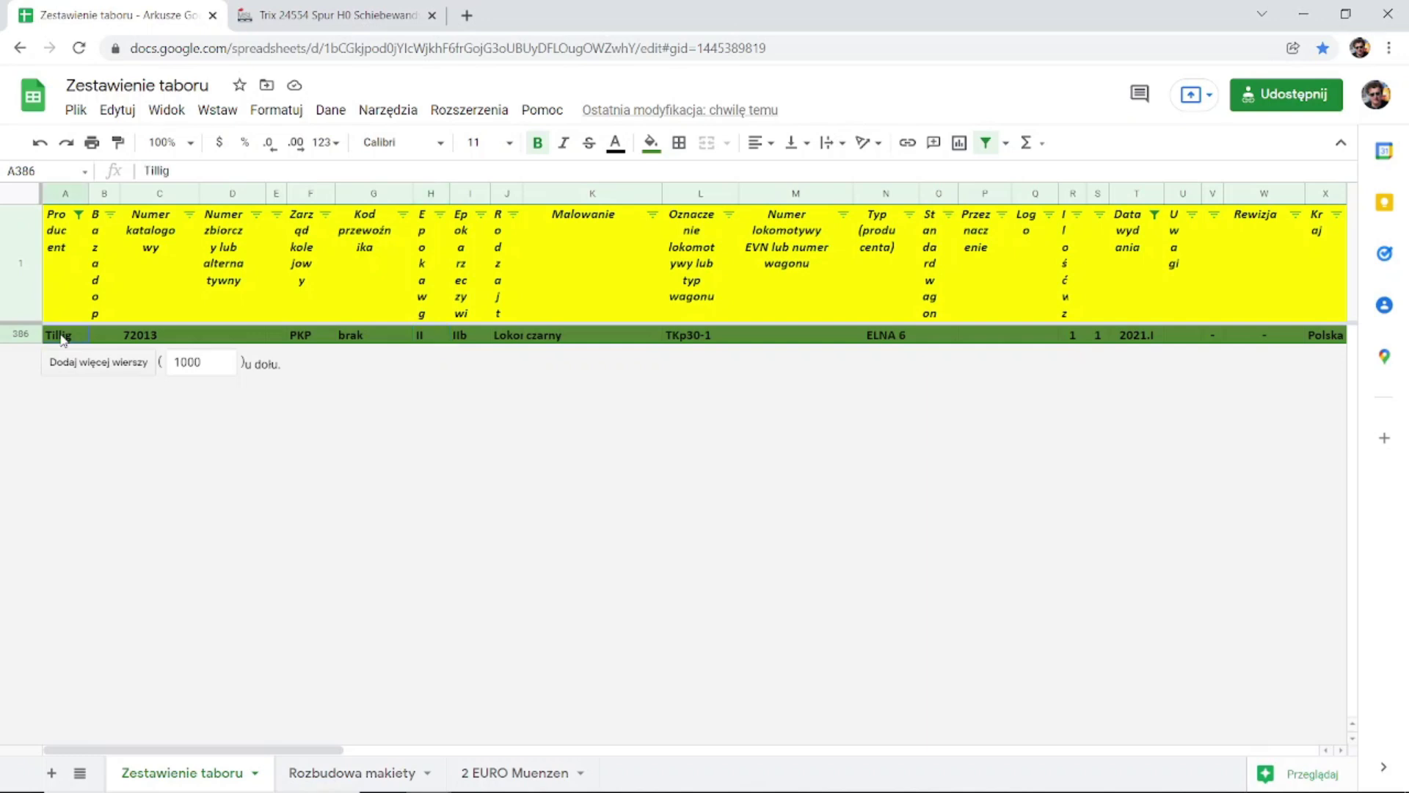
Reset the Producent column filter to show all producers instead of only Tillig.
click(77, 214)
click(162, 442)
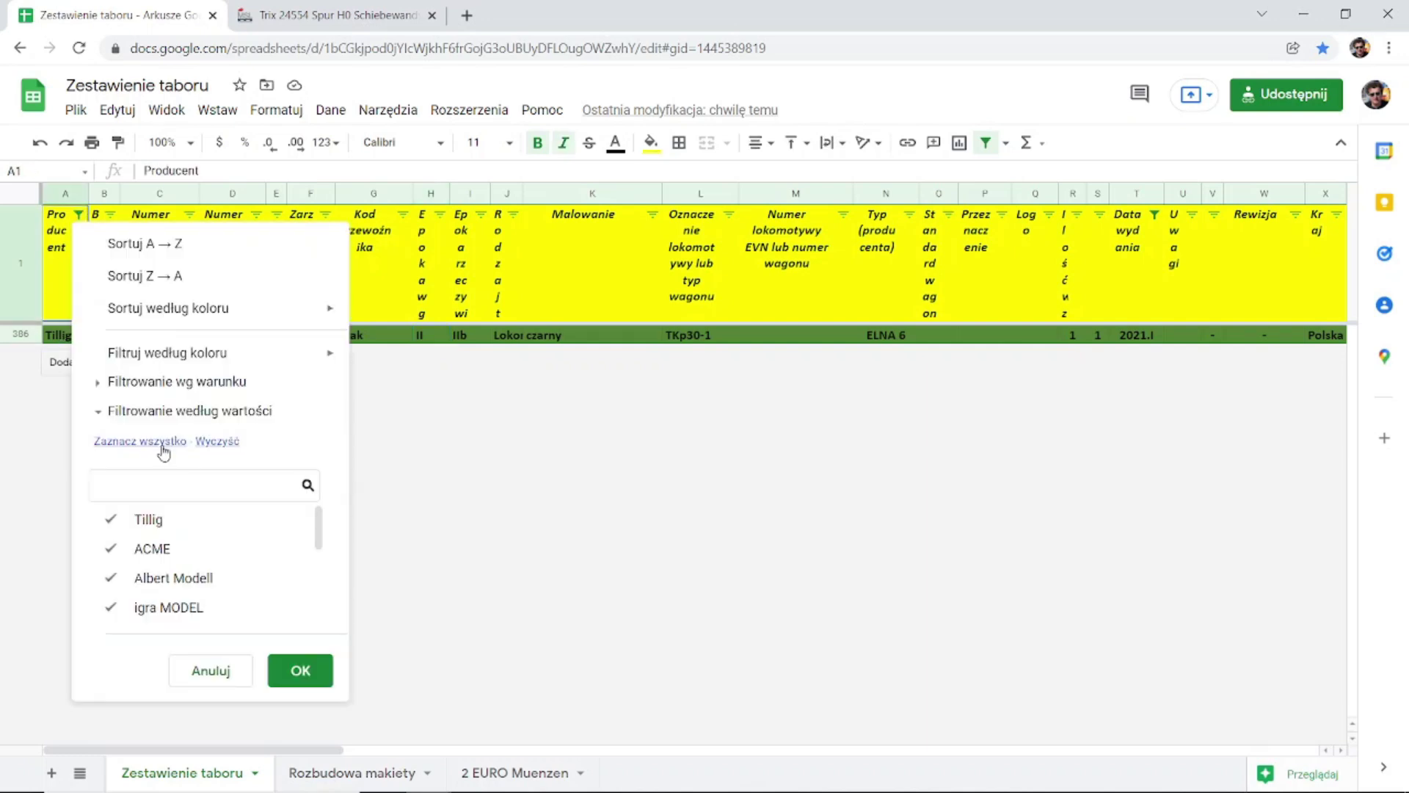
click(300, 671)
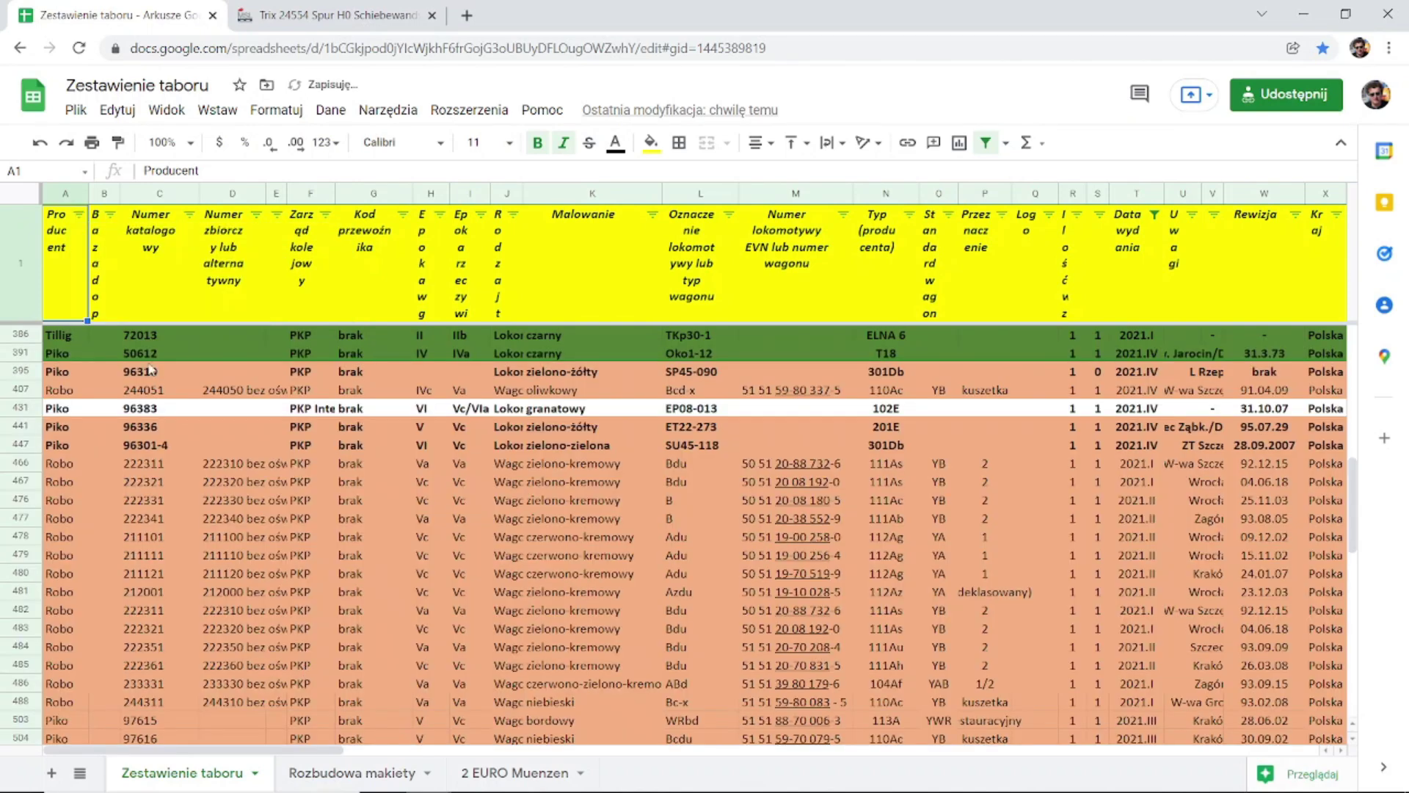
Try to count the listed models by selecting the Producent cells from the Tillig row 386 through the last row, 1272.
click(56, 336)
scroll(248, 487, down, 10)
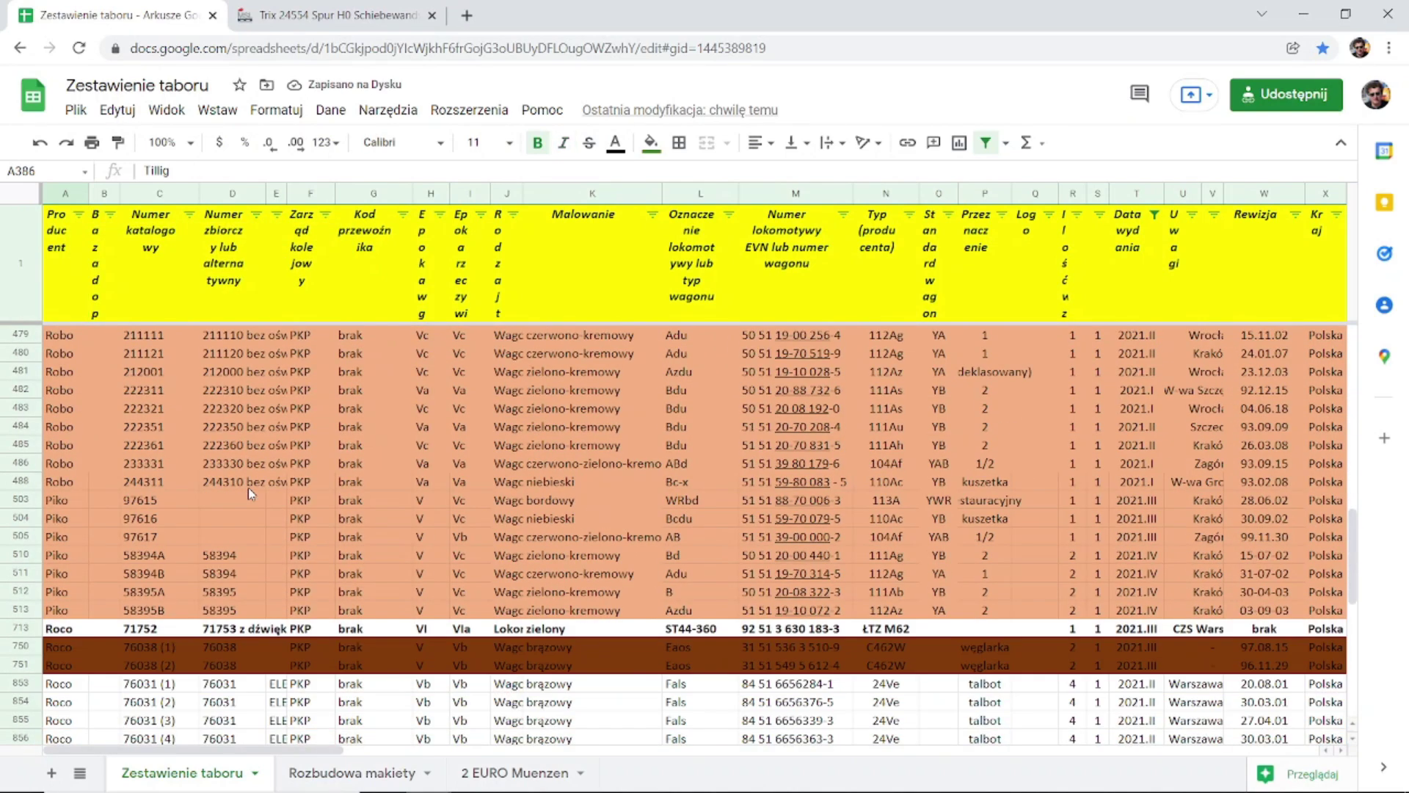
scroll(248, 487, down, 3)
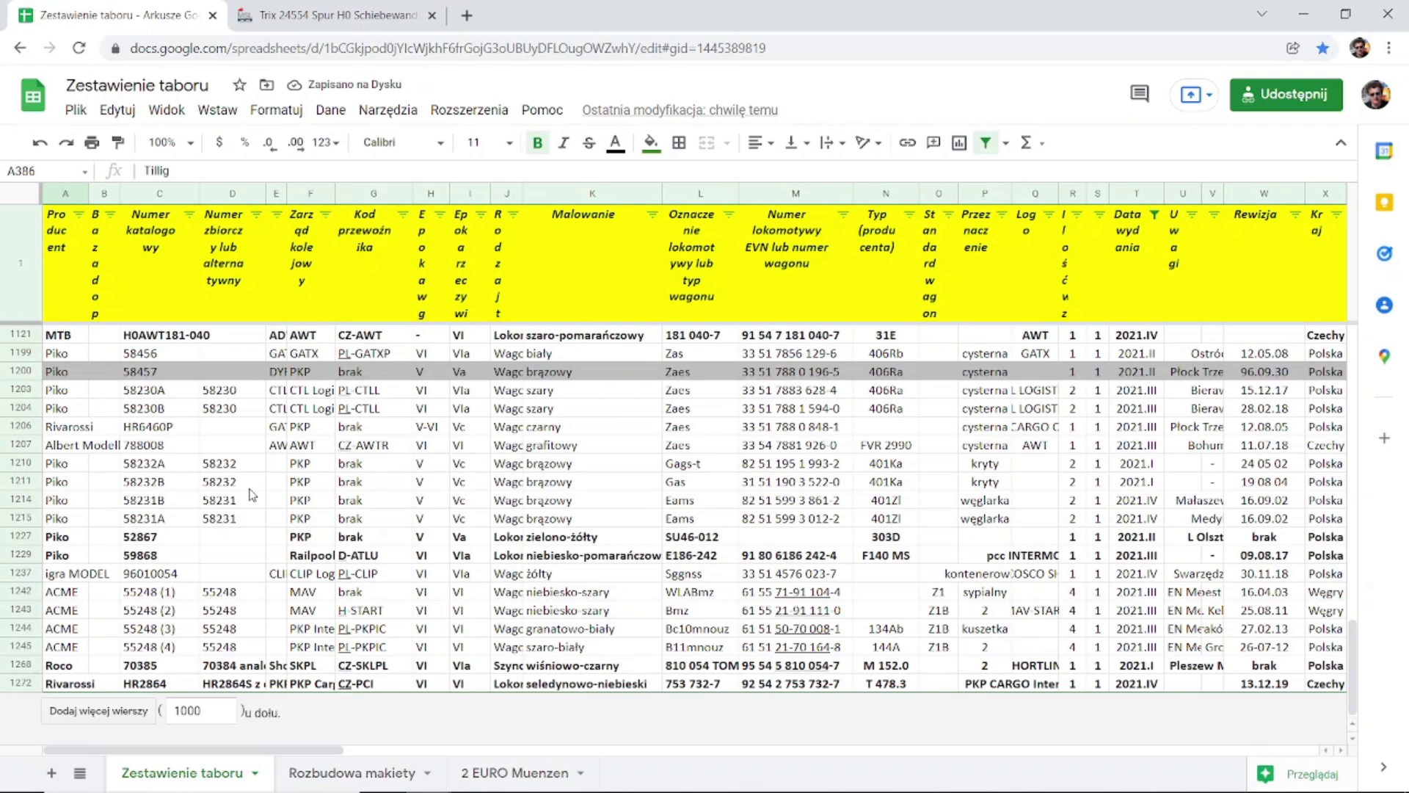
shift+click(71, 684)
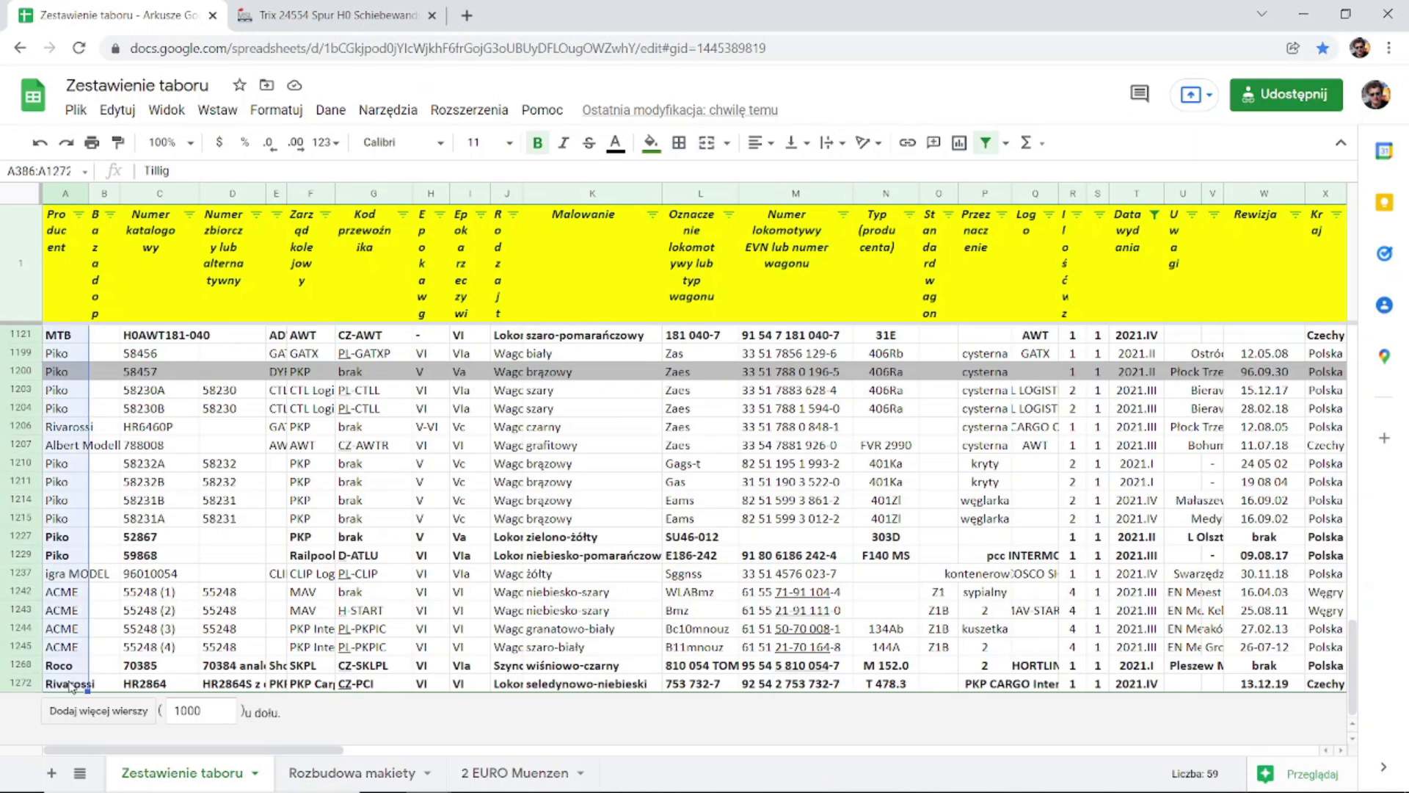
Select the Producent cells from the first Albert Modell row, A24, through A1272 to count all listed 2021 models.
scroll(540, 542, up, 15)
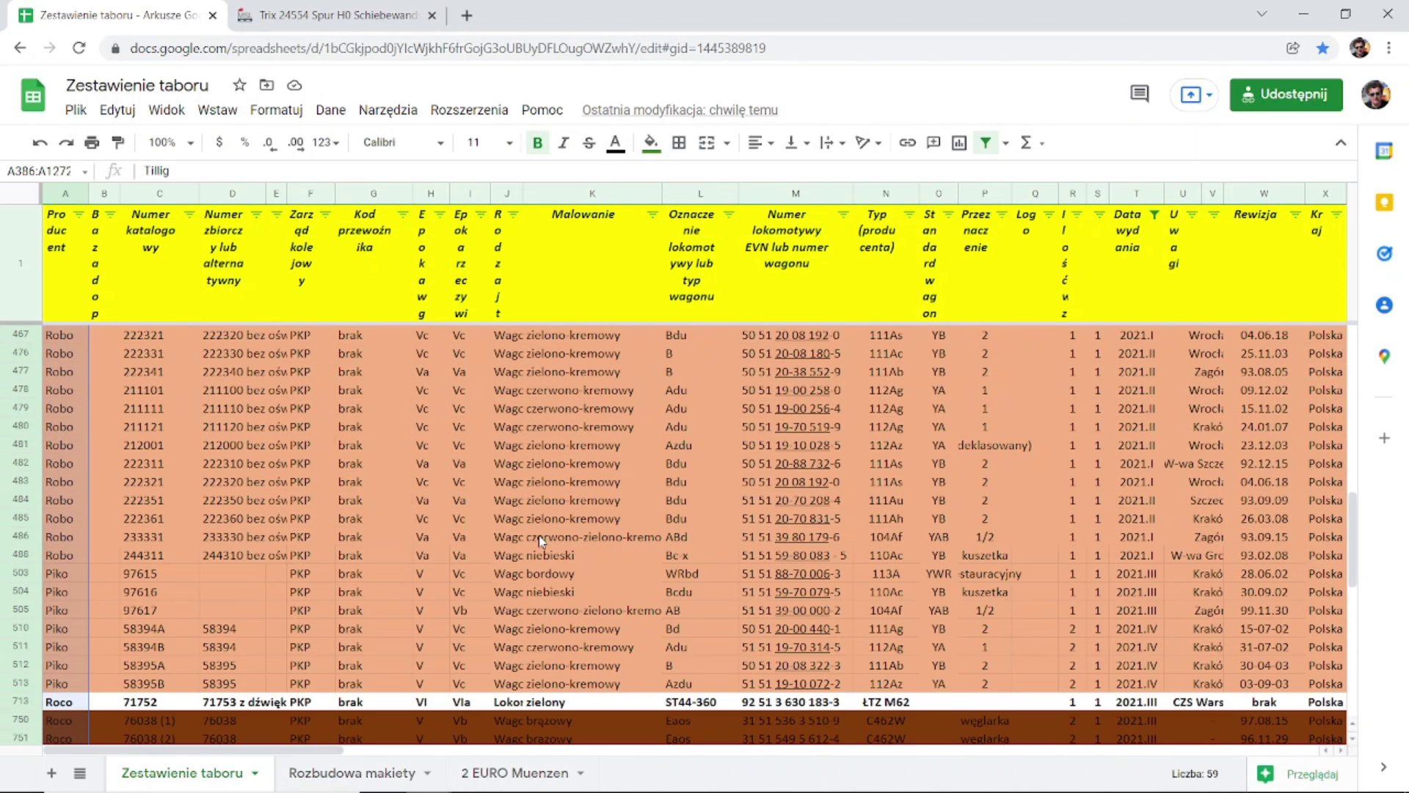
scroll(529, 545, up, 10)
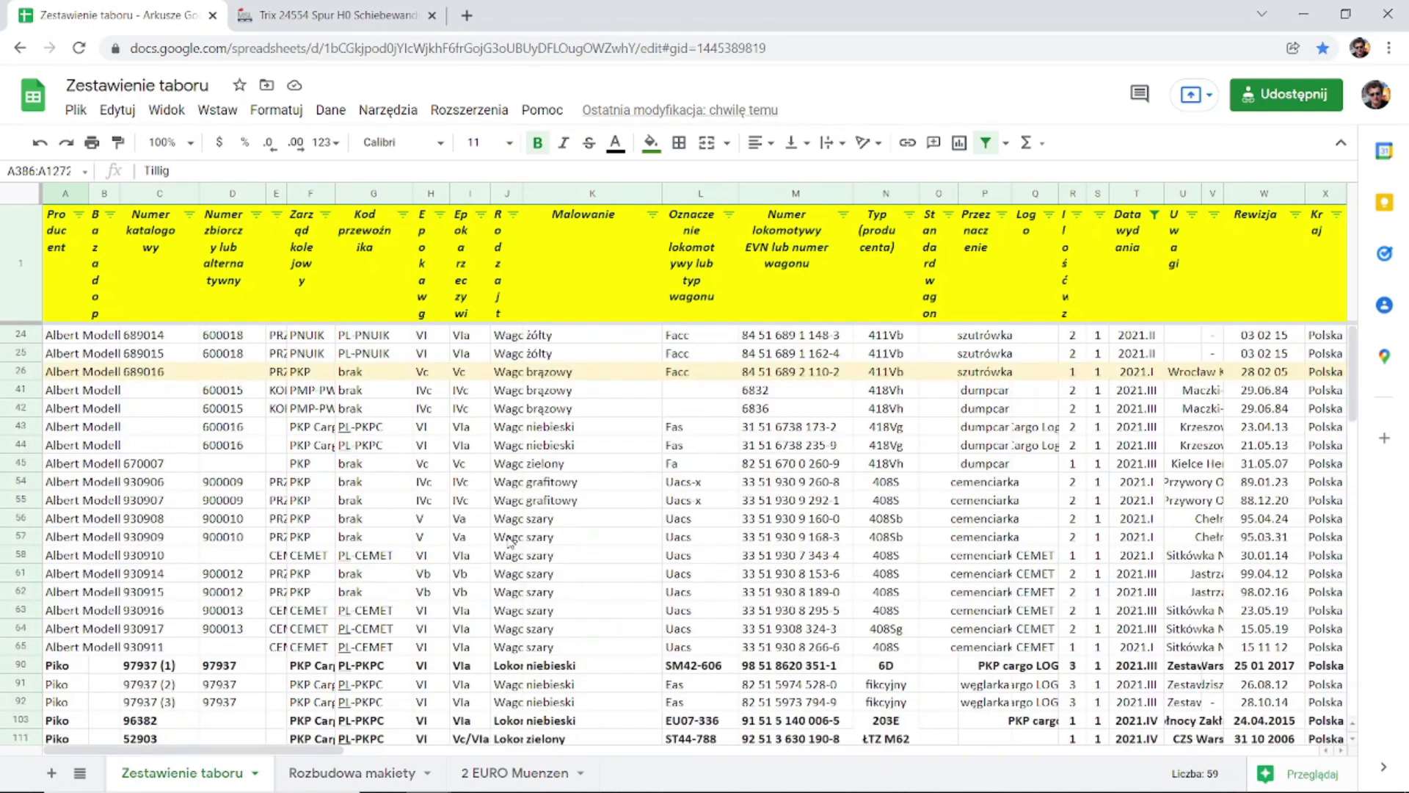
click(66, 334)
scroll(327, 453, down, 5)
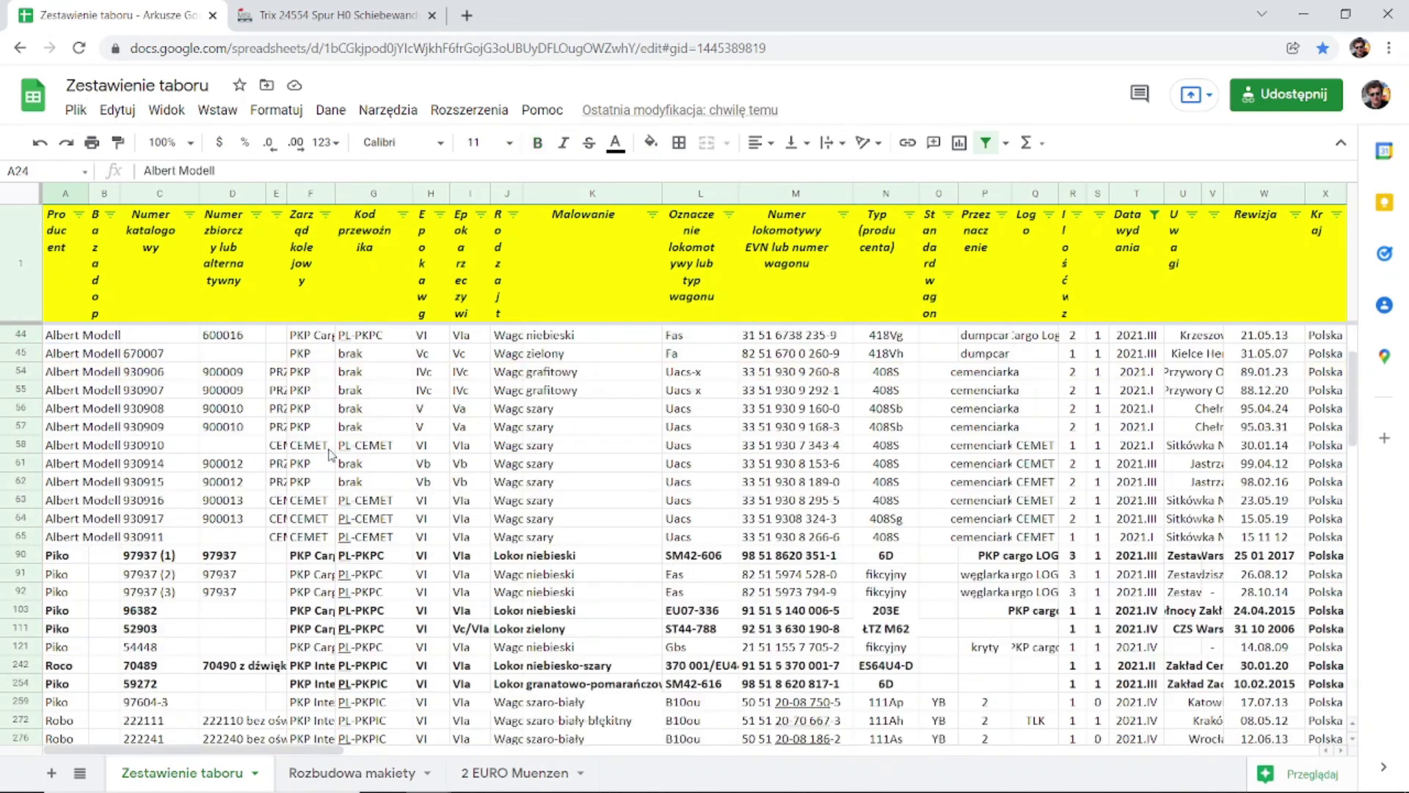
scroll(325, 447, down, 10)
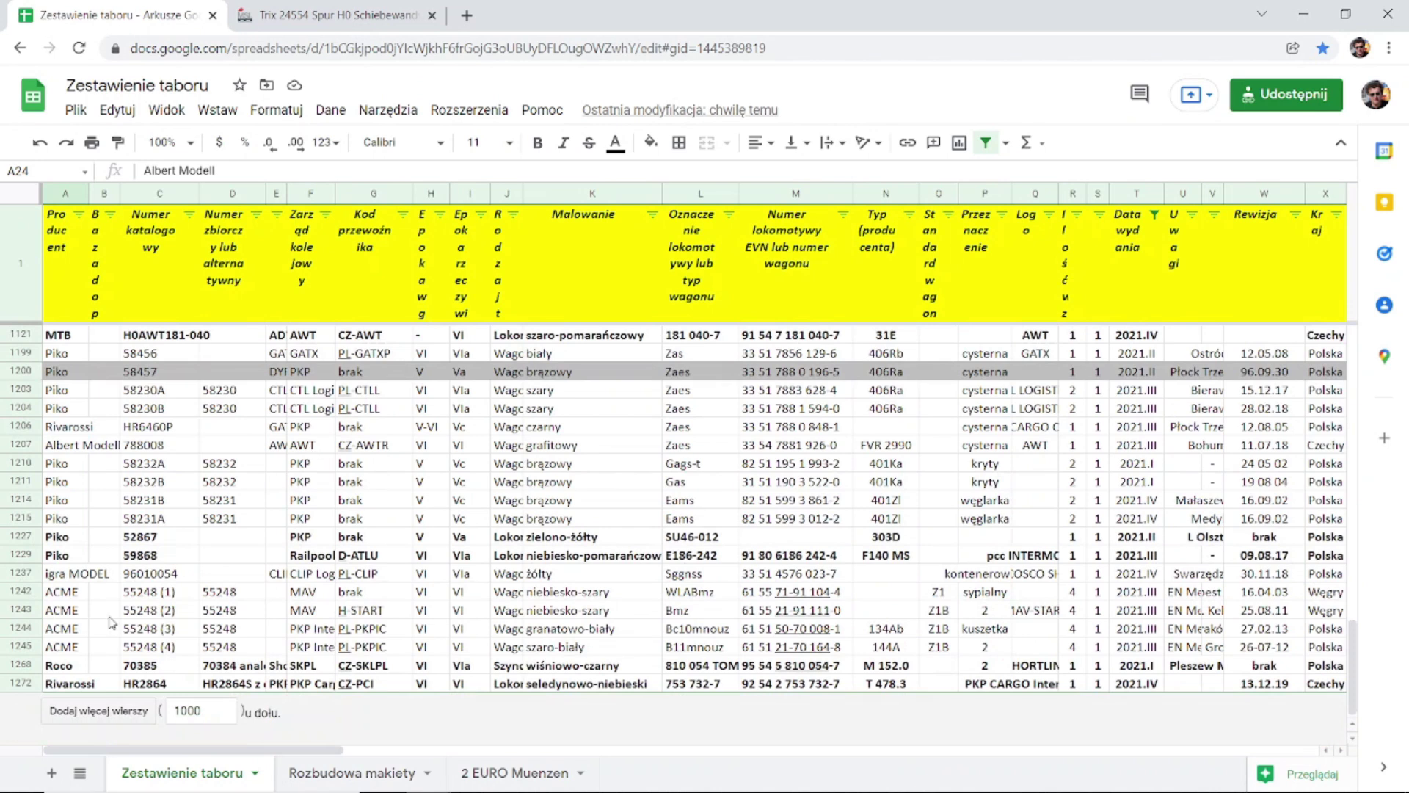
shift+click(58, 683)
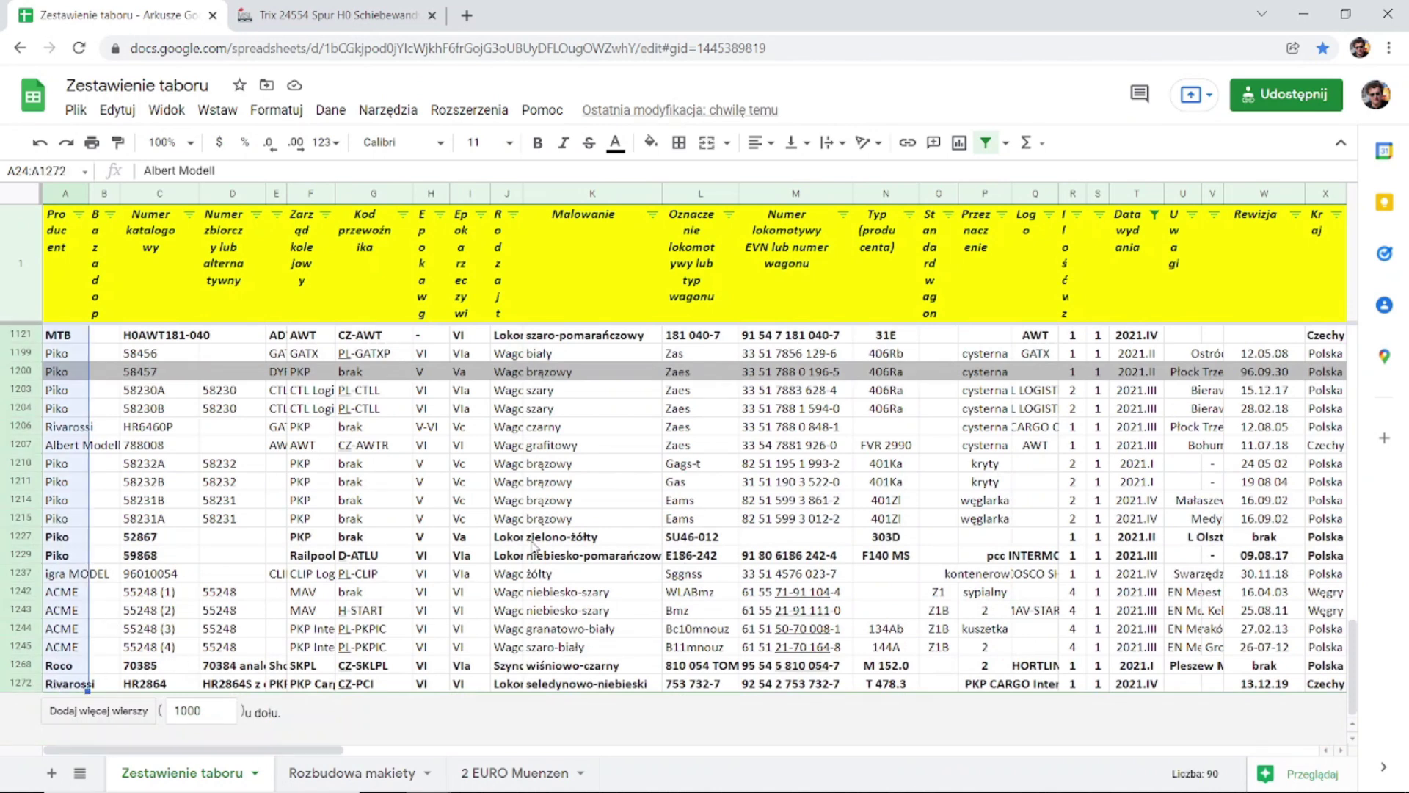
Look over the complete list of 2021 releases across all producers and close the Trix 24554 wagon page.
scroll(320, 475, up, 15)
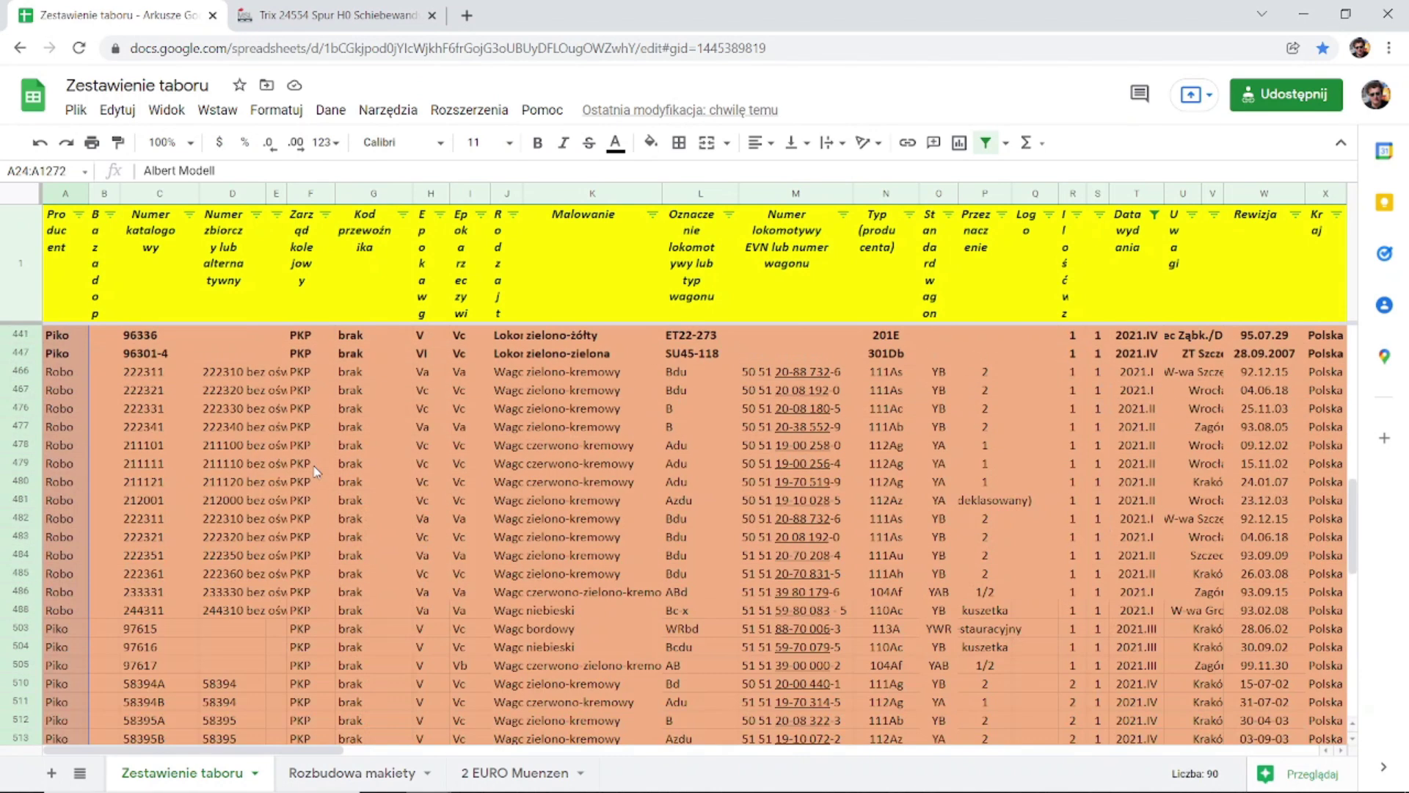
scroll(317, 471, up, 5)
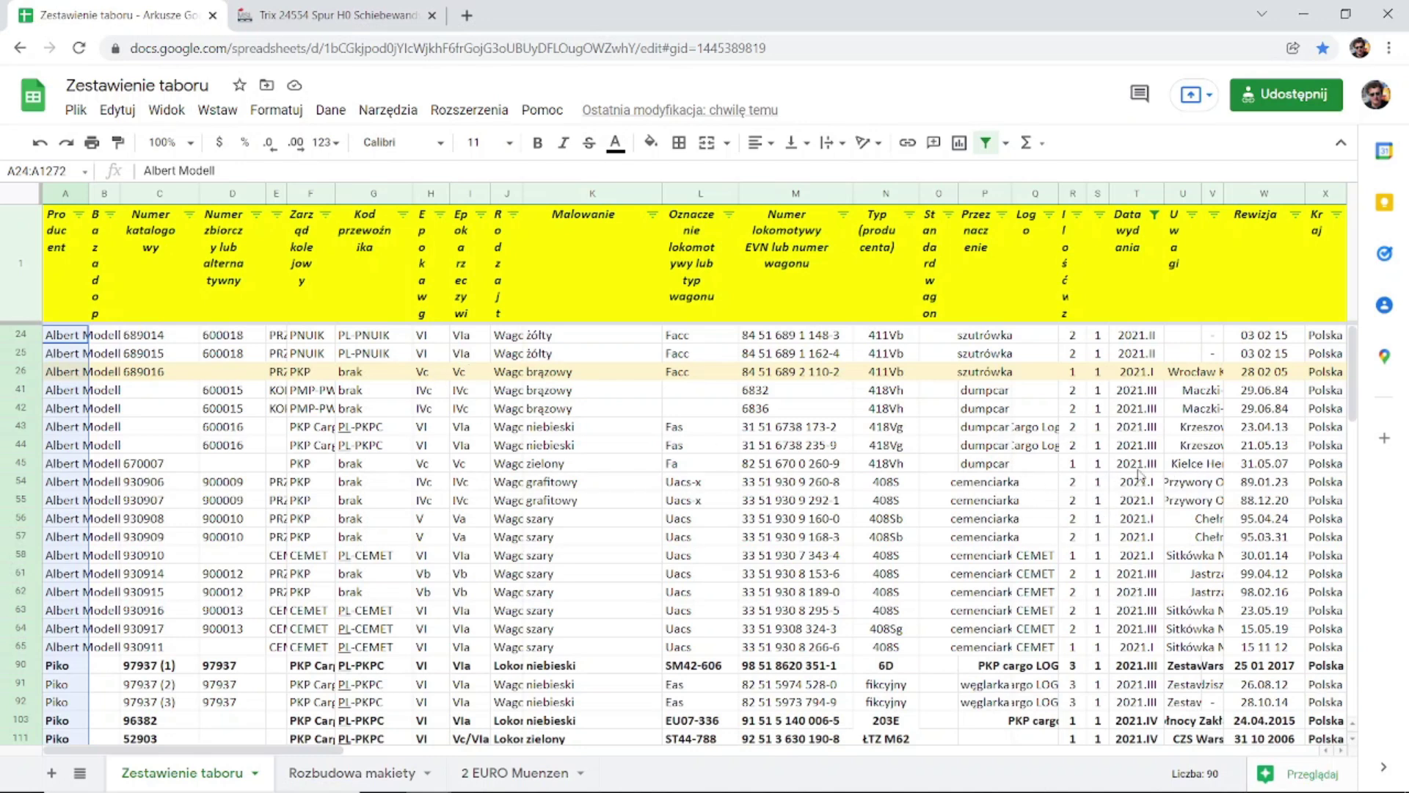
scroll(211, 546, down, 3)
scroll(209, 543, down, 10)
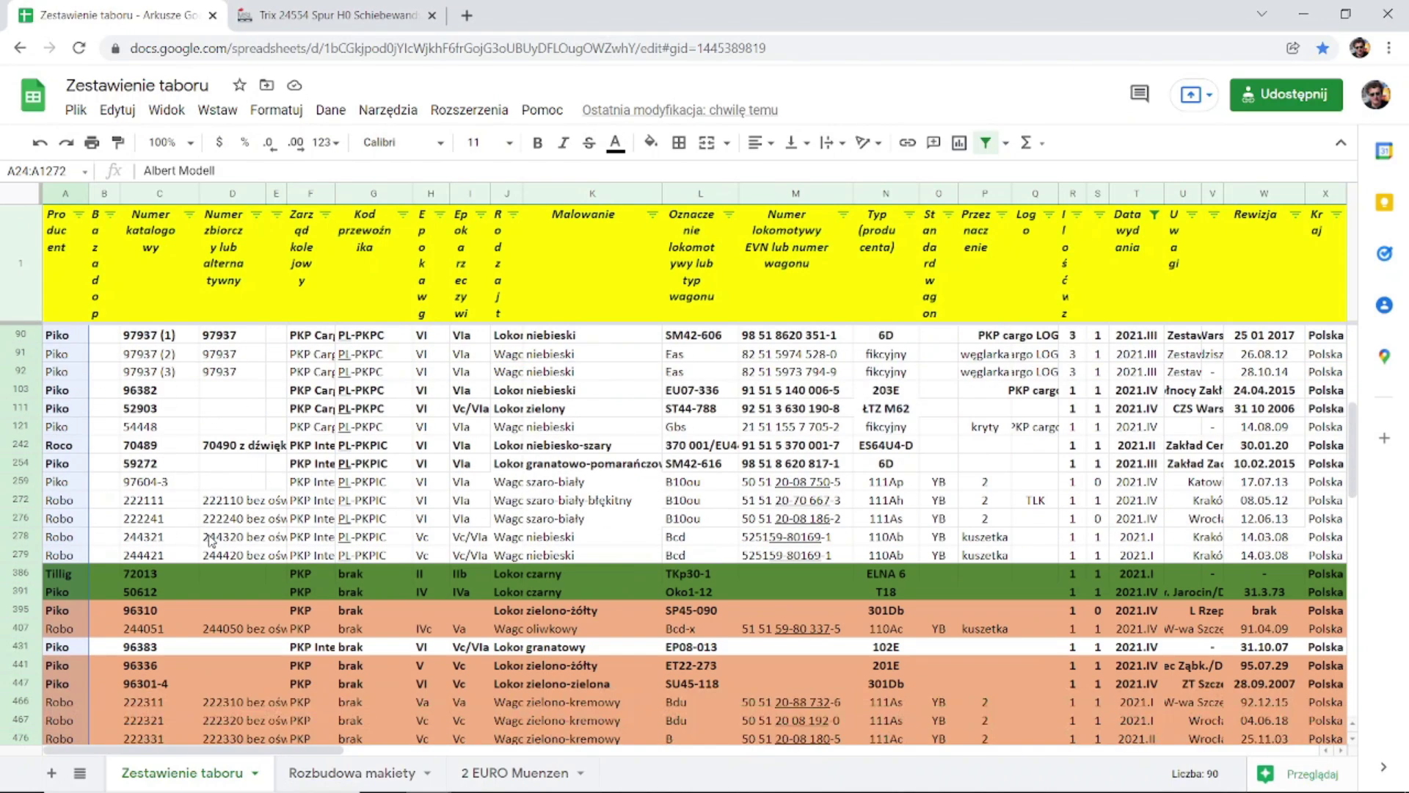
scroll(209, 540, down, 4)
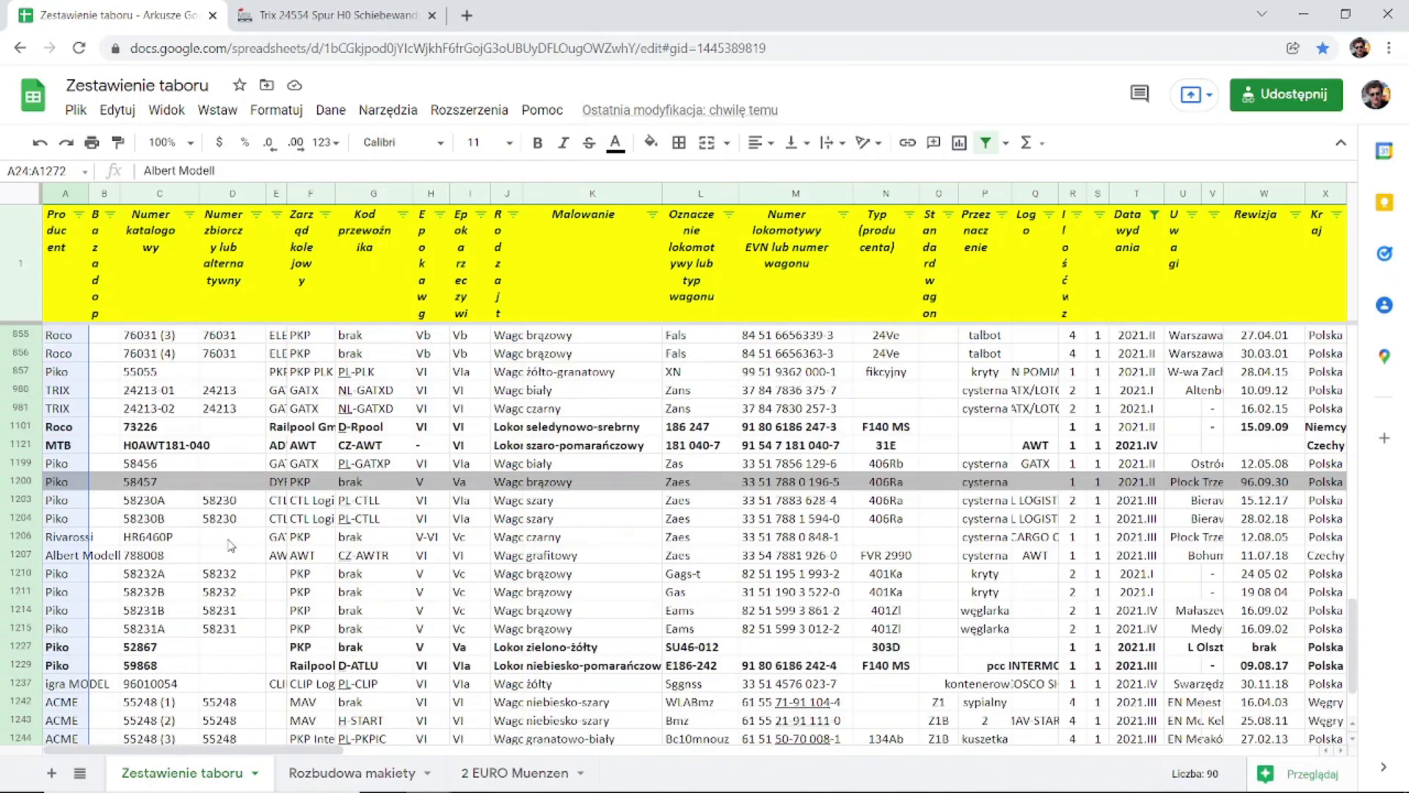
scroll(213, 547, up, 9)
scroll(213, 543, up, 5)
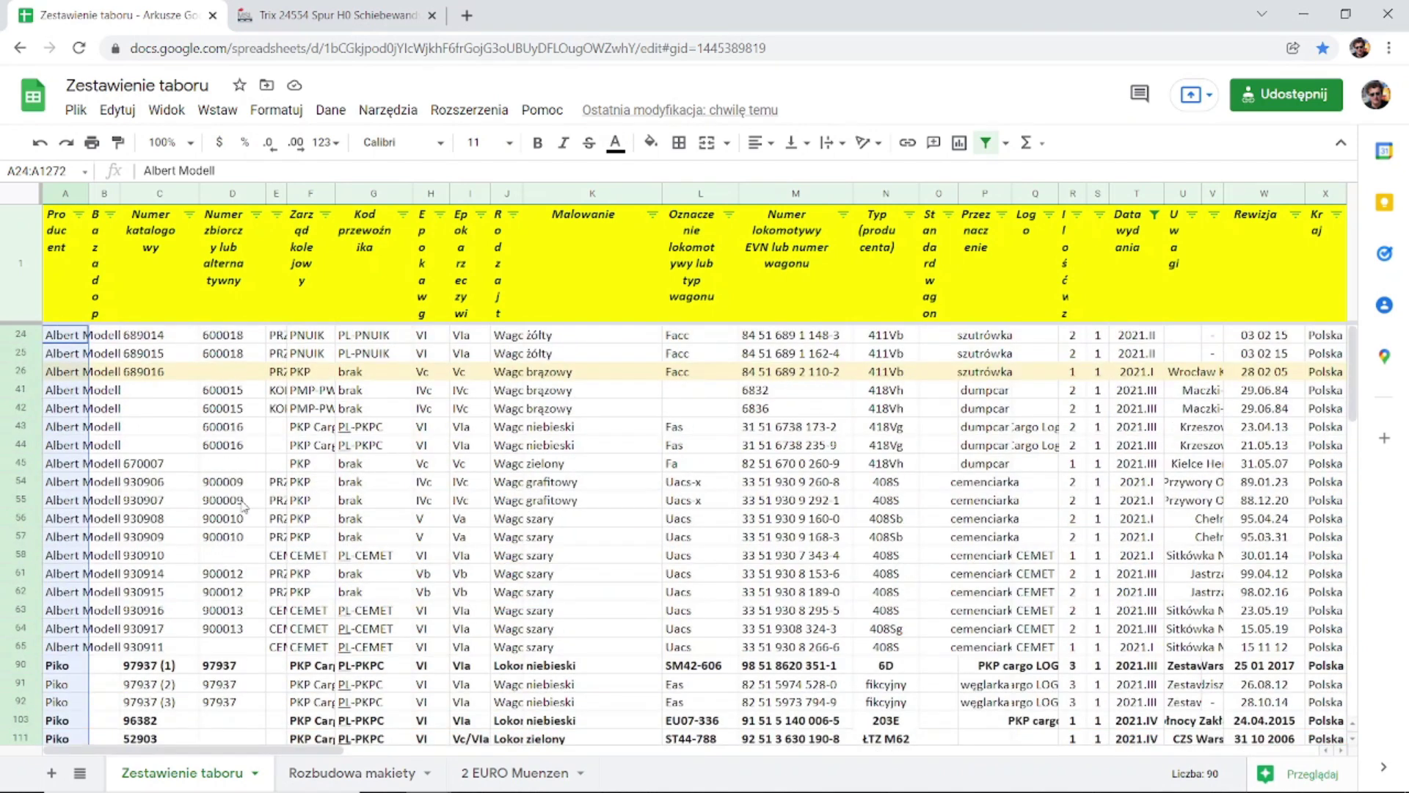
click(432, 15)
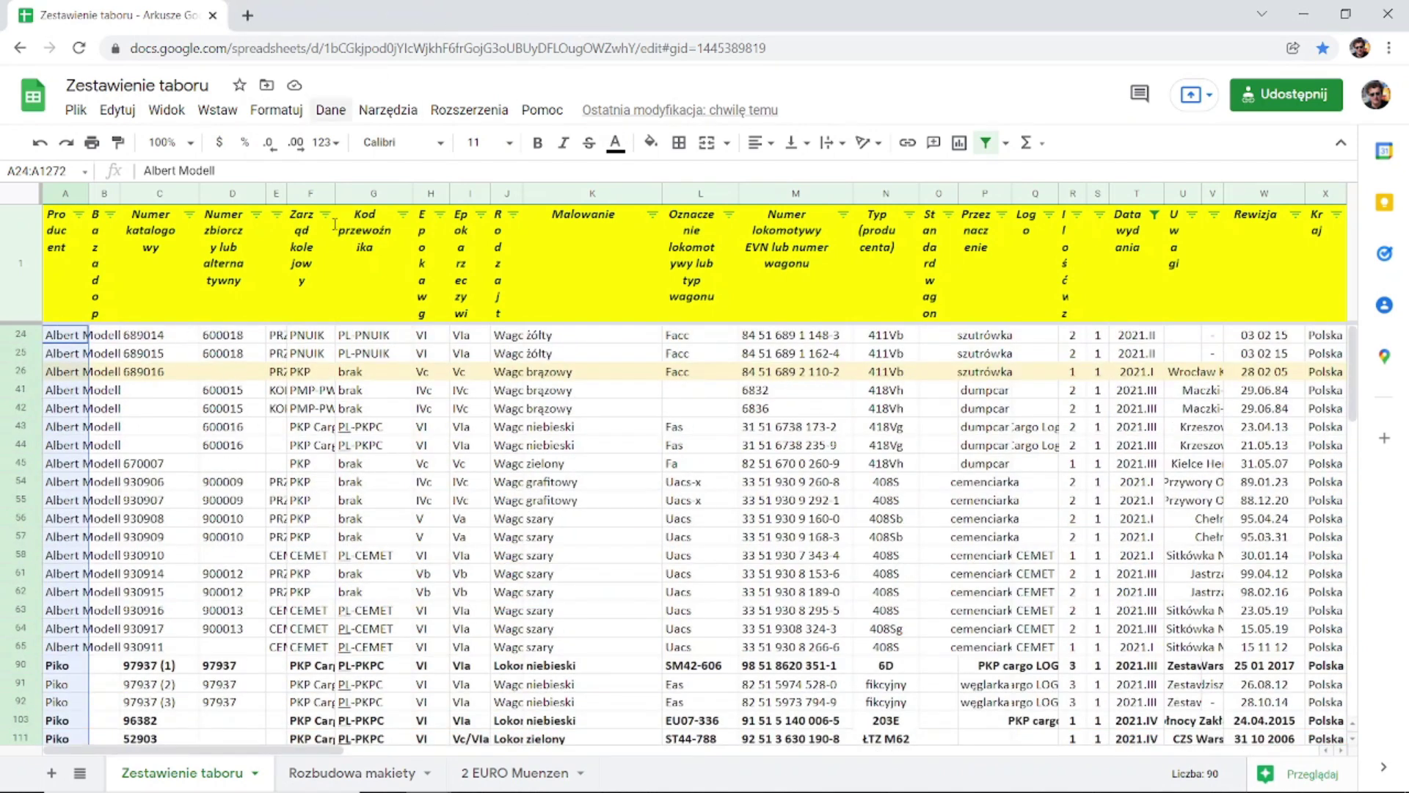